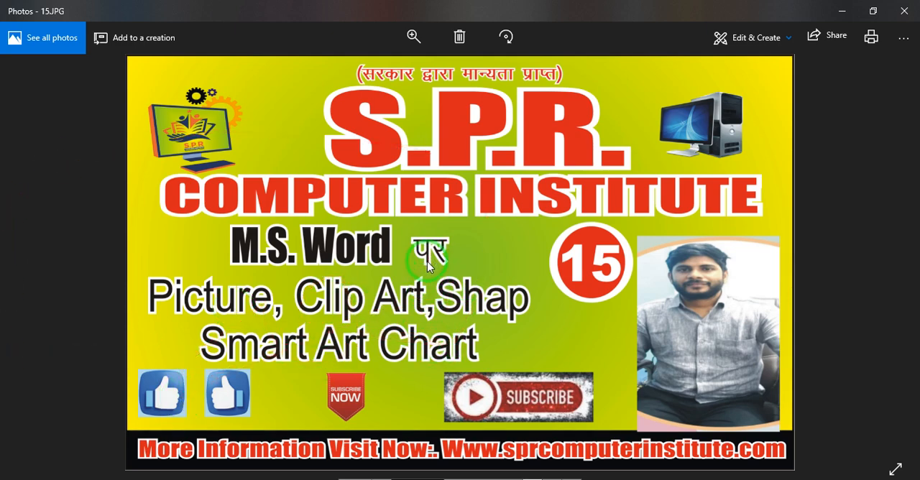
- Close the image viewer, refresh the desktop and launch Microsoft Word by running WINWORD
click(904, 11)
right_click(498, 215)
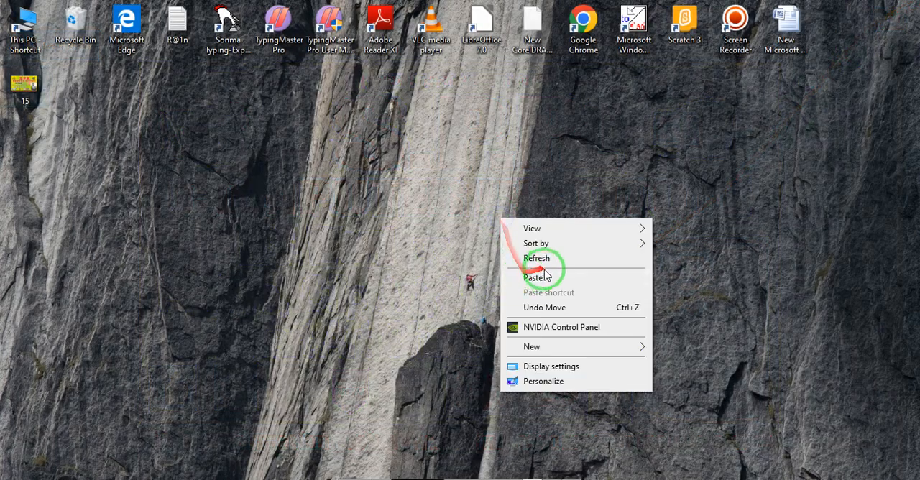
click(544, 258)
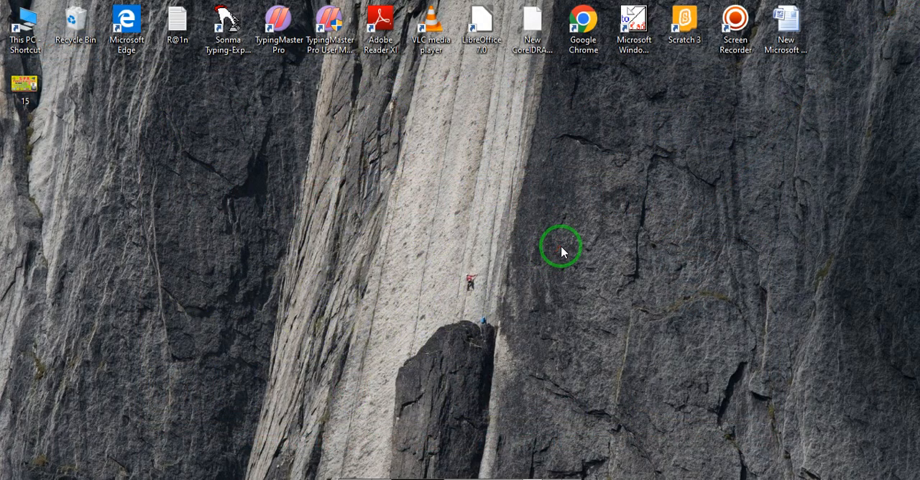
key(super+r)
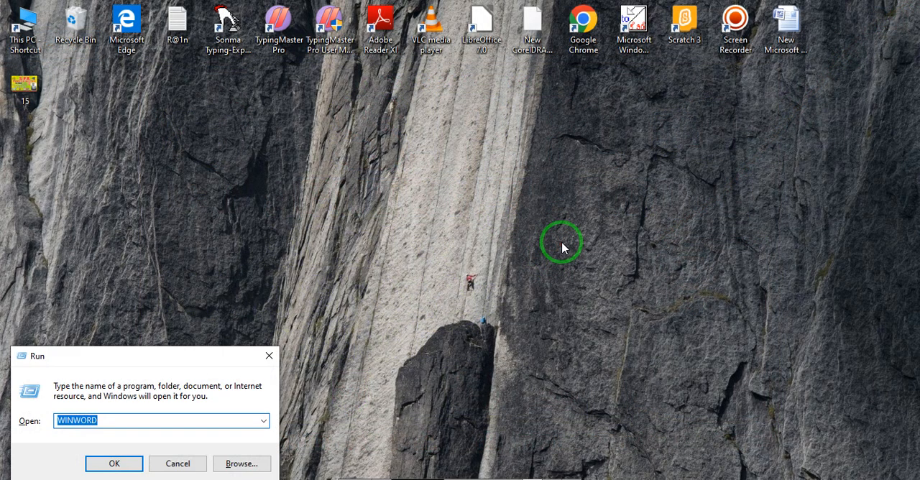
key(Return)
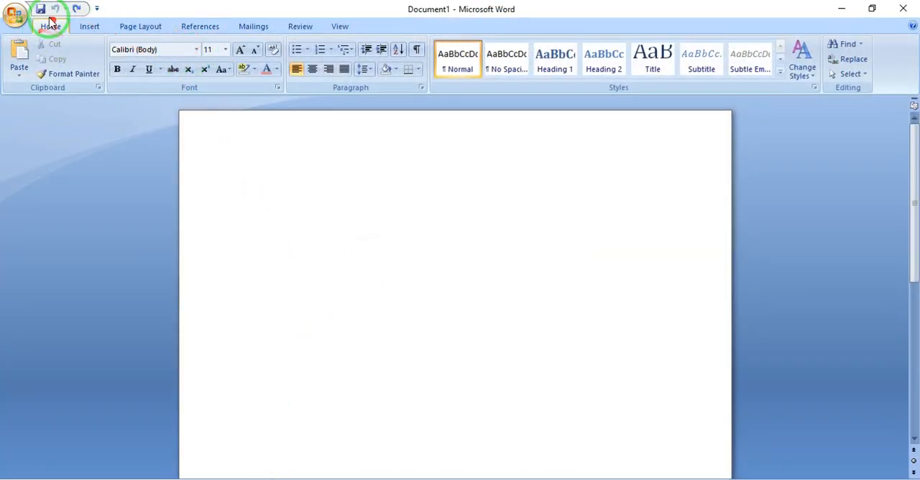
click(86, 29)
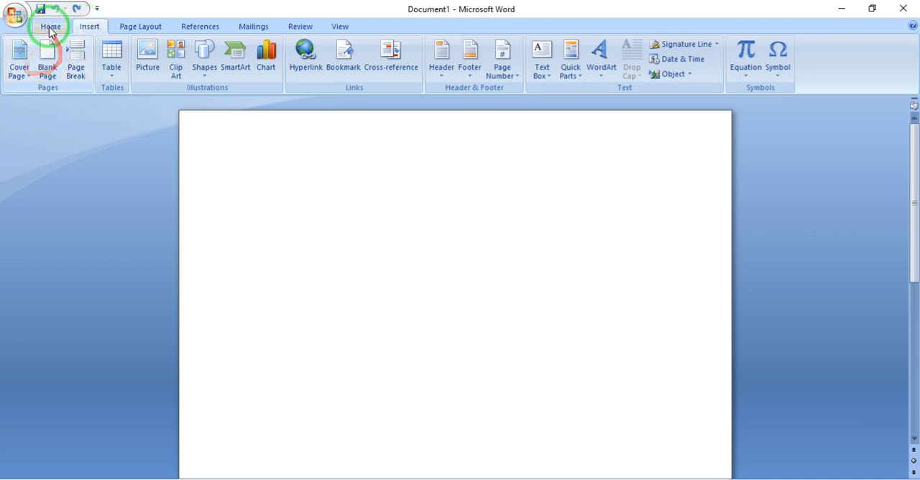
click(50, 28)
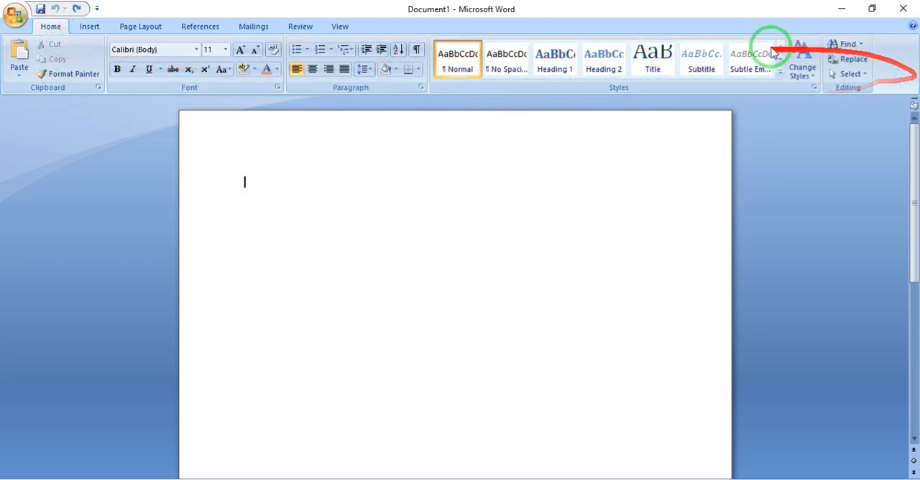
click(91, 28)
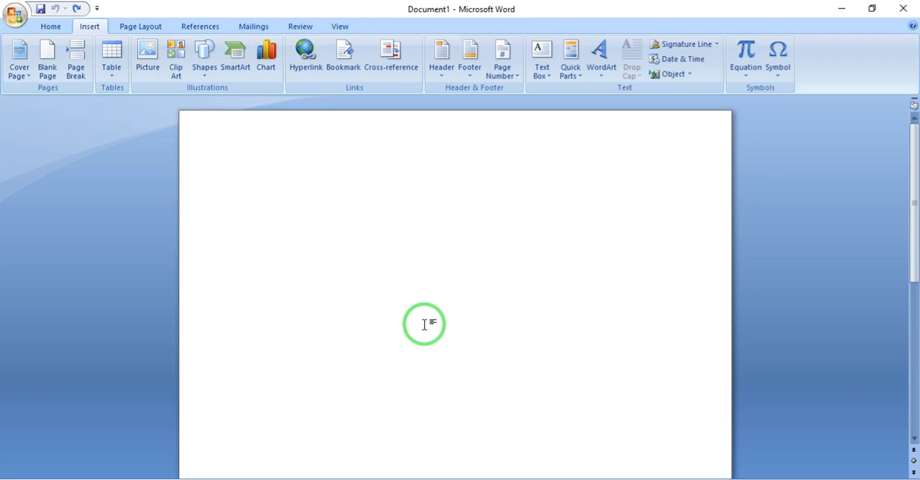
ctrl+scroll(435, 318, up, 2)
ctrl+scroll(447, 311, up, 2)
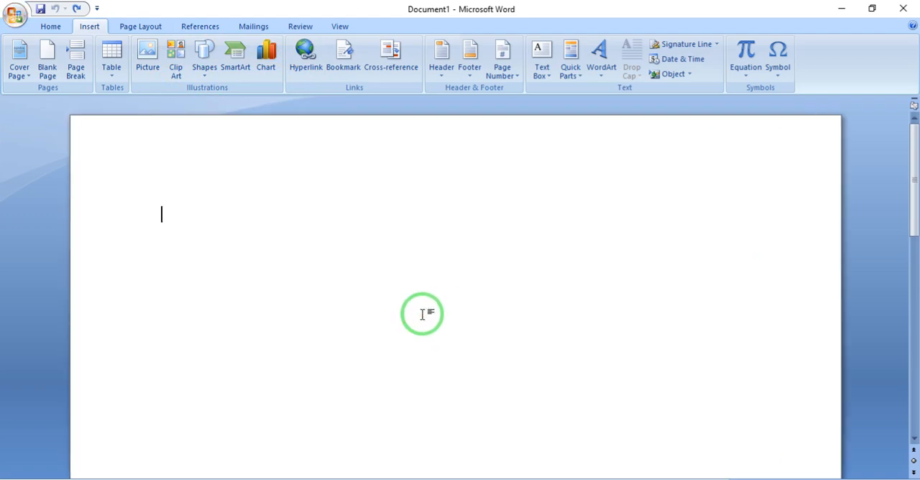
click(148, 57)
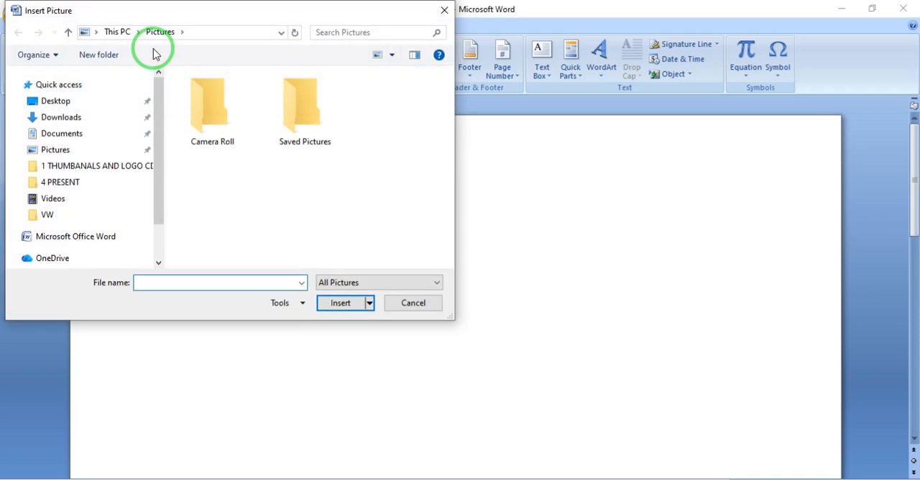
click(444, 10)
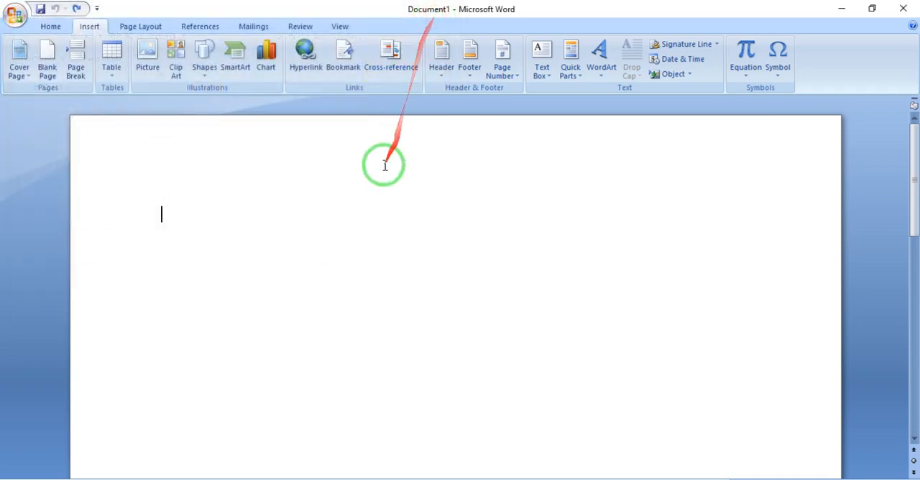
click(153, 54)
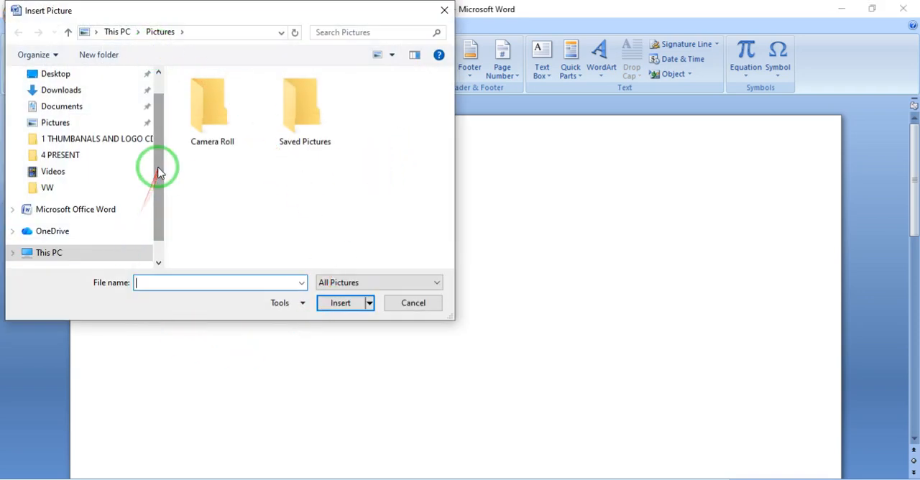
scroll(167, 197, down, 1)
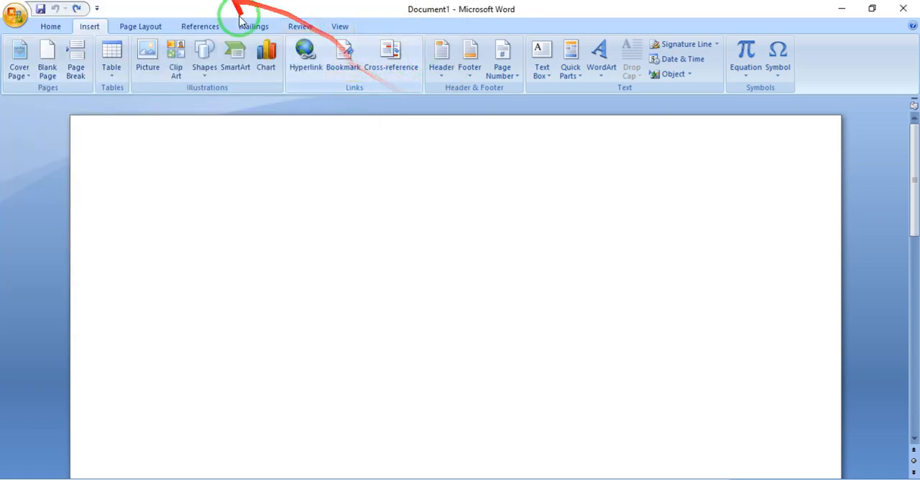
- Insert the picture 1116028L from the Background folder inside wallpaperr2 on Local Disk (D:)
click(158, 67)
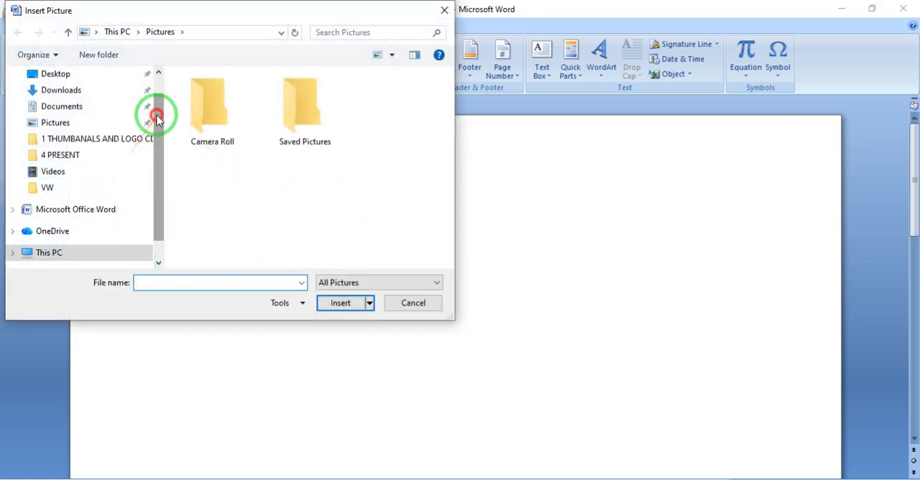
drag(153, 113, 158, 216)
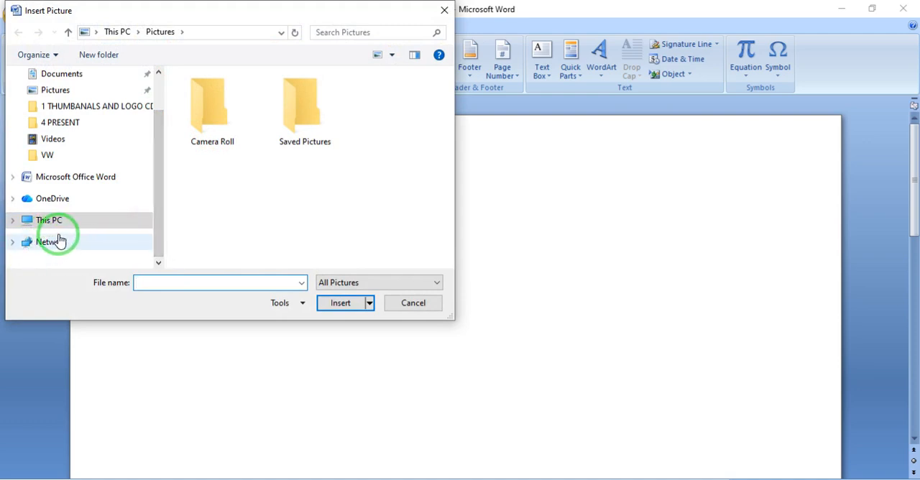
click(69, 227)
scroll(304, 136, down, 3)
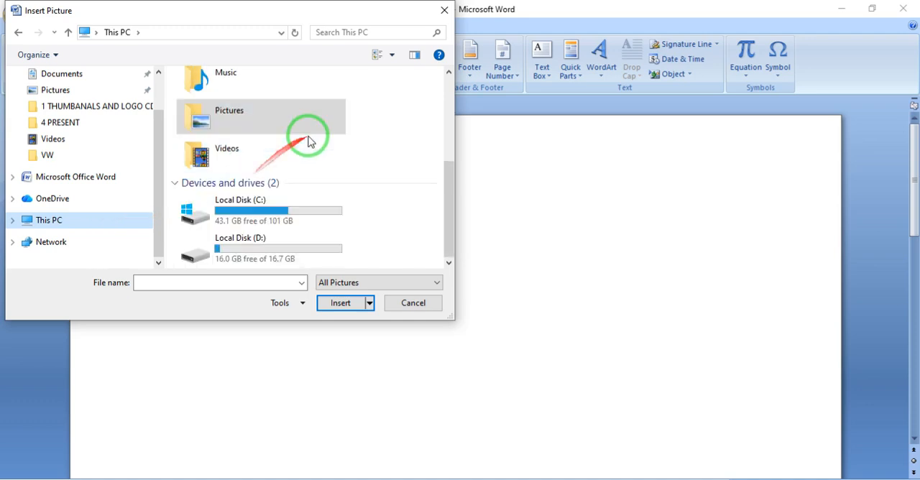
double_click(245, 248)
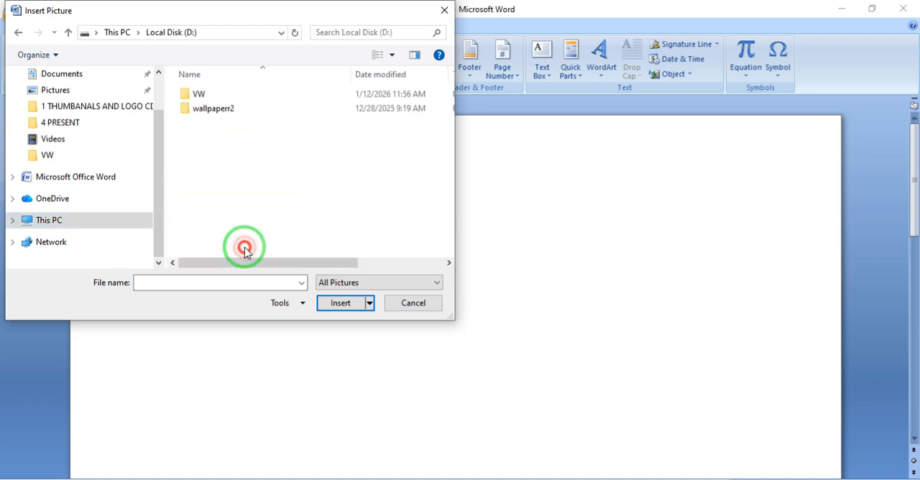
double_click(213, 110)
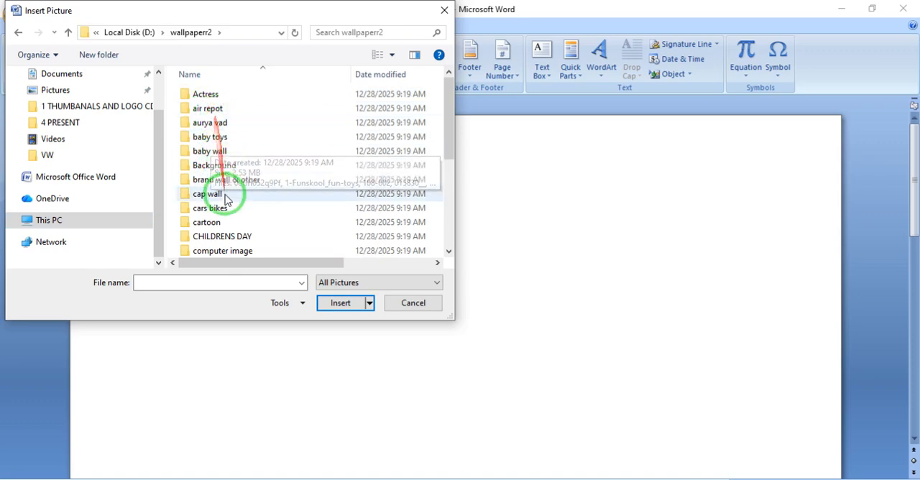
double_click(217, 166)
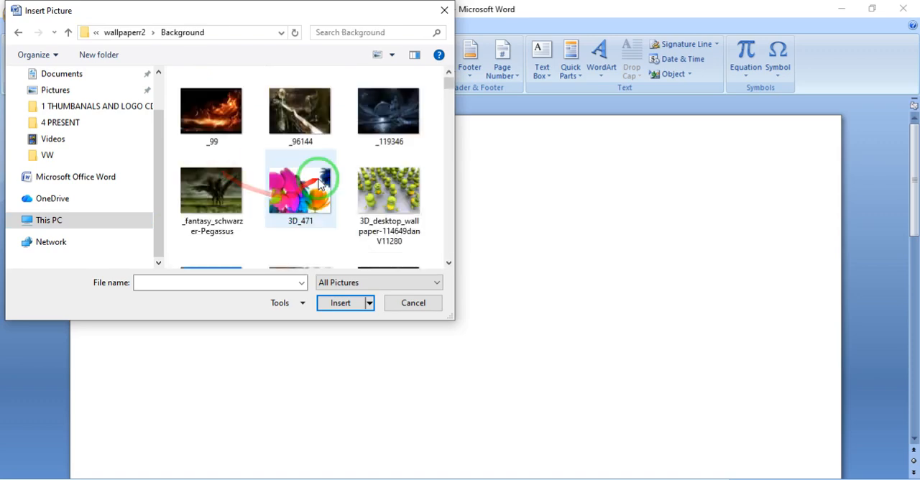
scroll(320, 184, down, 15)
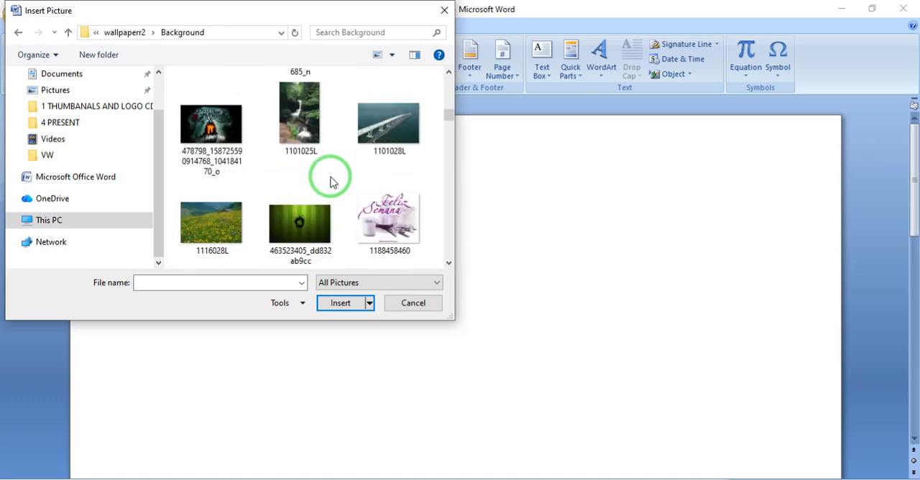
double_click(216, 229)
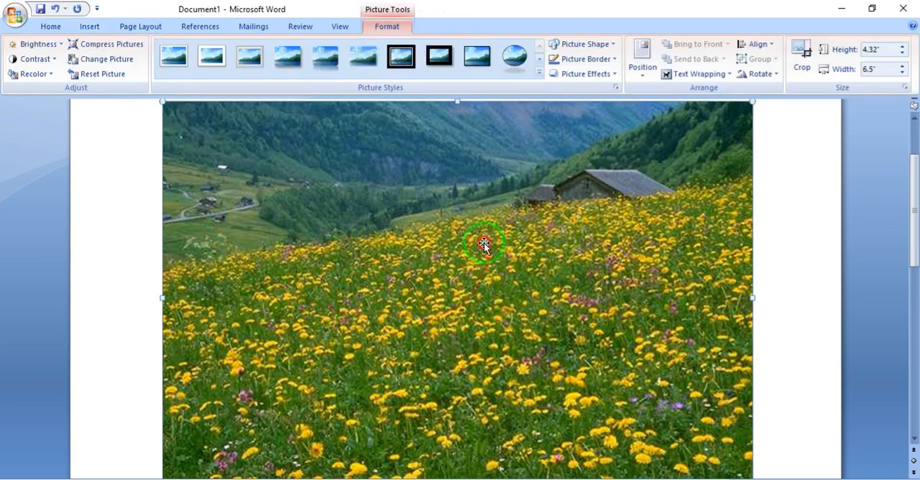
- Set the meadow picture's text wrapping to In Front of Text and shrink it to about 1.69 by 2.53 inches
click(689, 74)
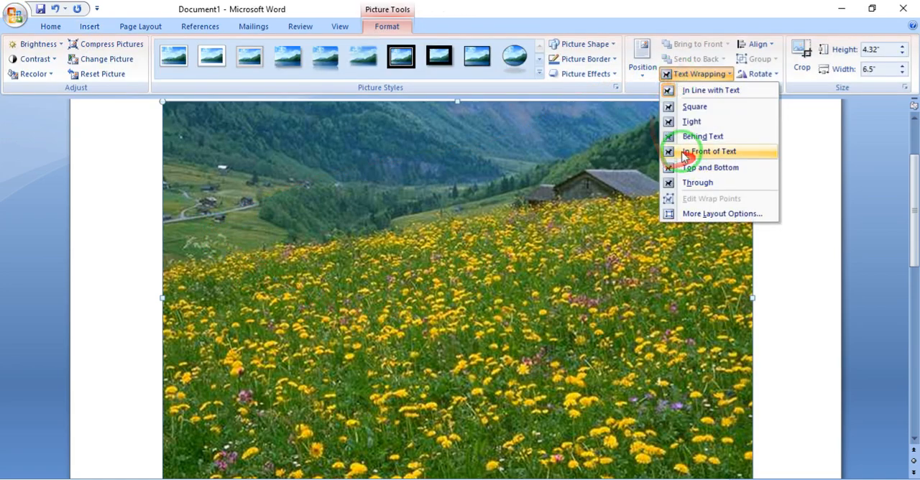
click(722, 151)
drag(753, 100, 388, 348)
drag(302, 389, 340, 289)
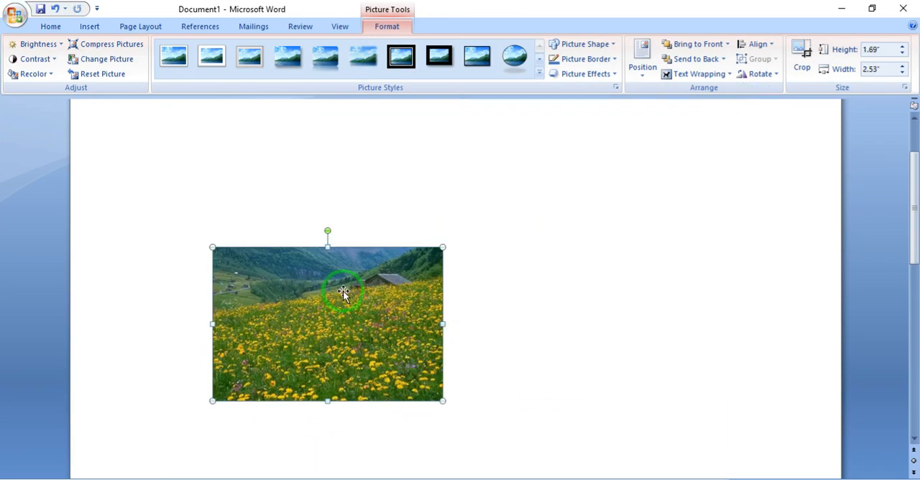
- Delete the meadow picture and insert the picture 3D_471 from the Background folder
key(Delete)
click(100, 29)
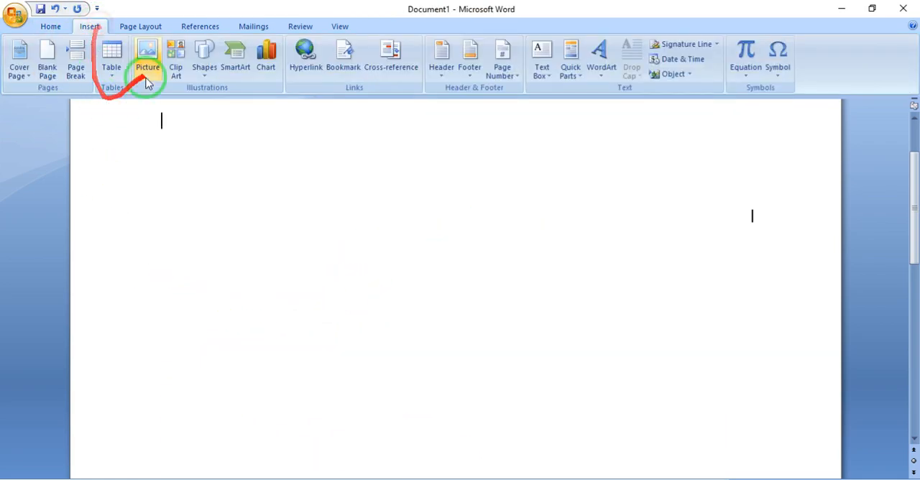
click(147, 79)
double_click(309, 188)
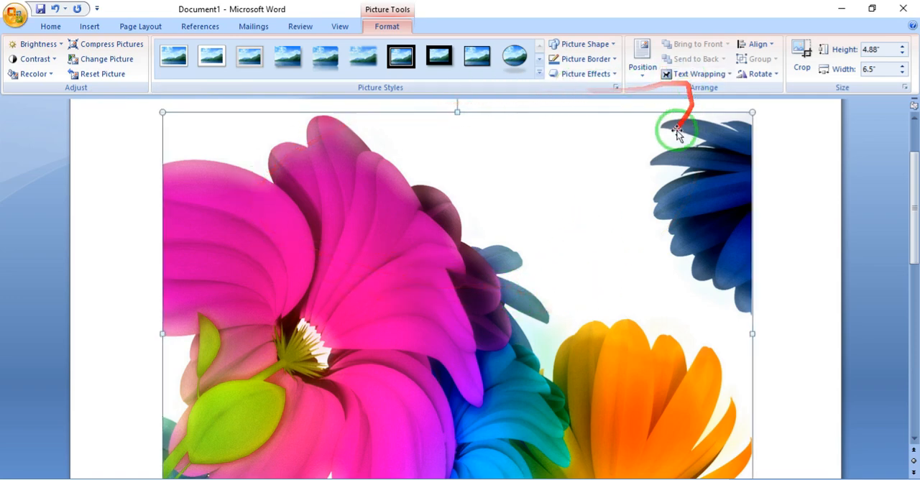
- Set the flower picture's text wrapping to In Front of Text and shrink it to about 1.69 by 2.26 inches
click(689, 74)
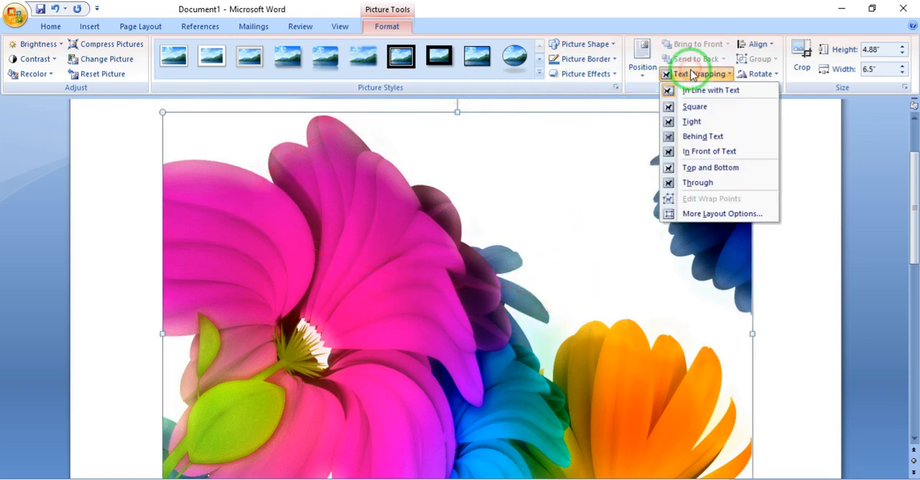
click(733, 152)
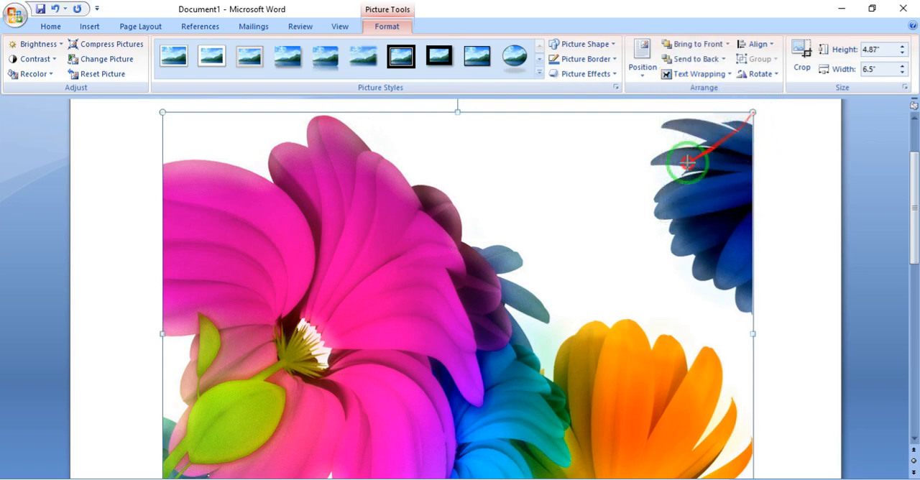
drag(687, 163, 220, 401)
- Move the flower picture freely around the page and place it near the middle
drag(222, 440, 604, 197)
drag(625, 230, 308, 314)
drag(324, 309, 306, 441)
scroll(467, 231, down, 6)
scroll(468, 232, up, 5)
drag(376, 389, 730, 204)
drag(643, 238, 349, 324)
drag(348, 323, 317, 283)
drag(314, 281, 576, 196)
drag(587, 197, 421, 313)
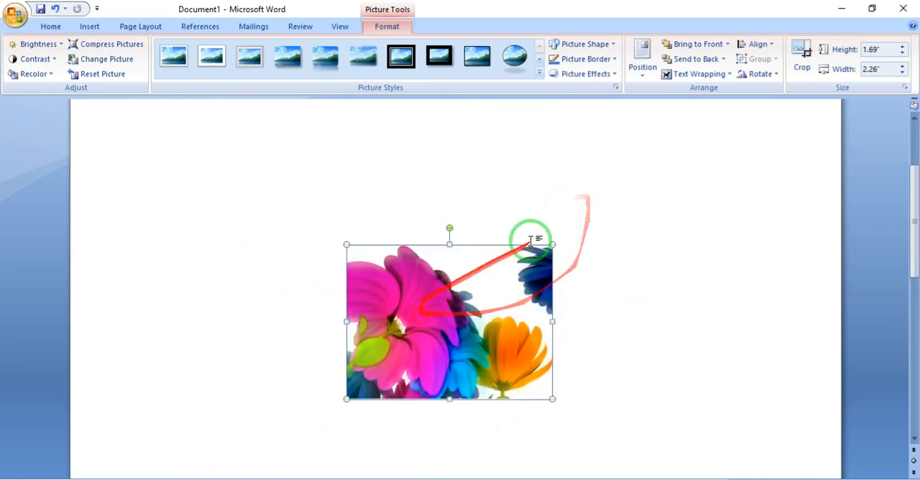
- Resize the flower picture to about 2.46 by 3.29 inches, reposition it near the page's middle and deselect it
drag(552, 244, 479, 297)
drag(399, 355, 279, 256)
drag(357, 307, 487, 434)
drag(397, 355, 399, 335)
drag(397, 337, 587, 274)
drag(683, 301, 548, 311)
drag(503, 296, 391, 314)
drag(377, 297, 445, 263)
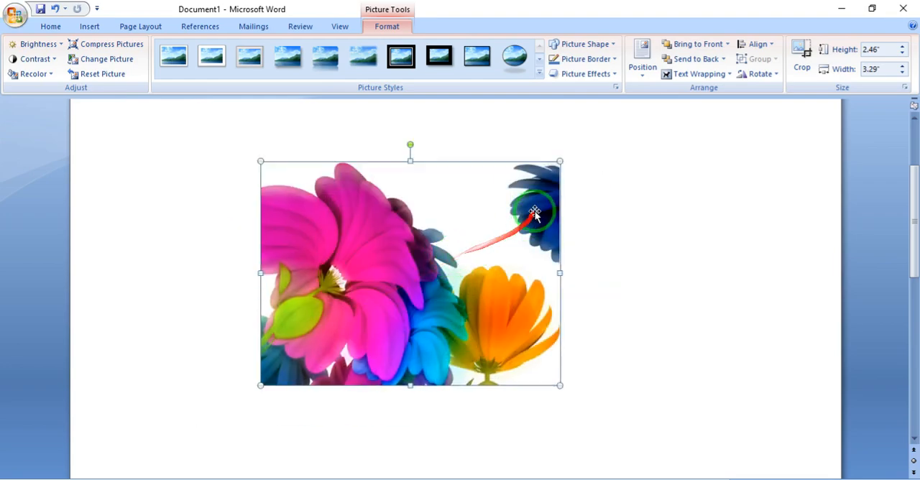
mouse_move(368, 291)
mouse_down()
mouse_move(308, 293)
mouse_move(378, 278)
mouse_up()
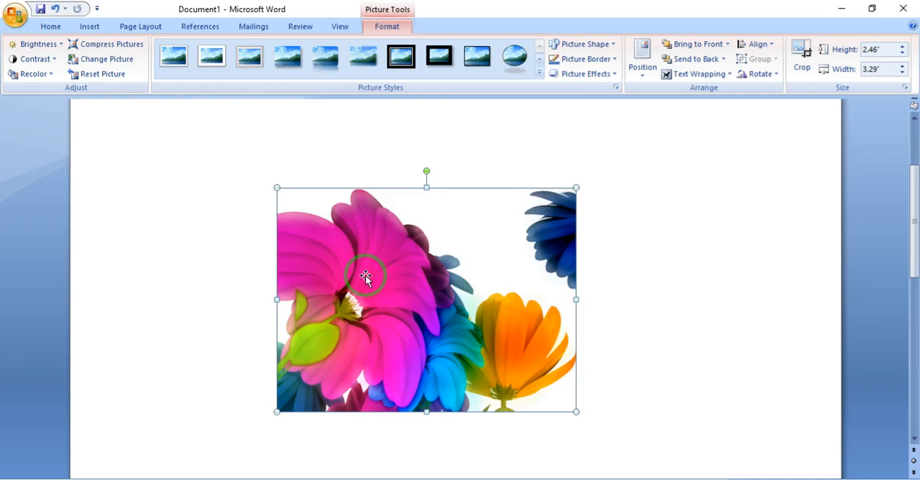
click(379, 127)
click(100, 29)
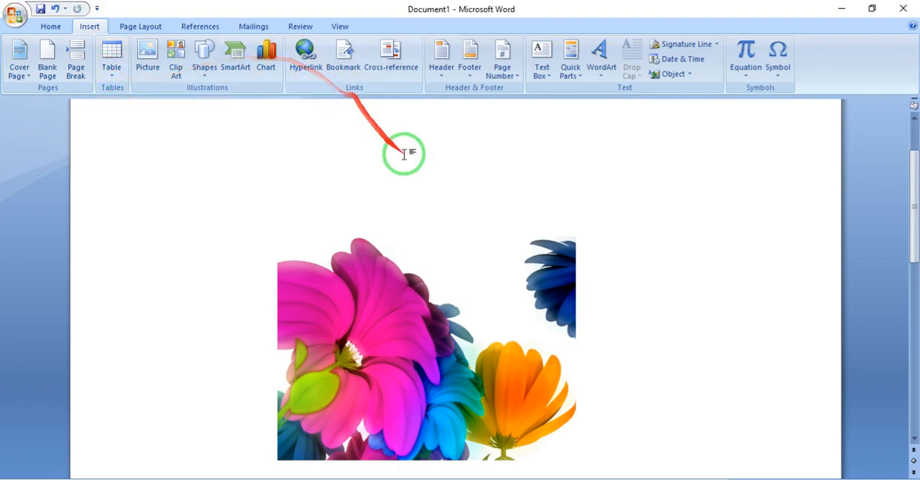
click(363, 284)
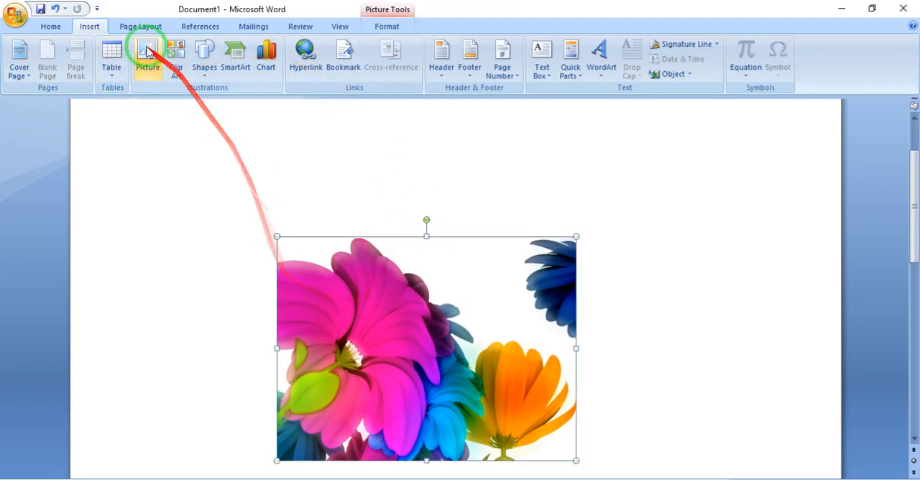
click(387, 26)
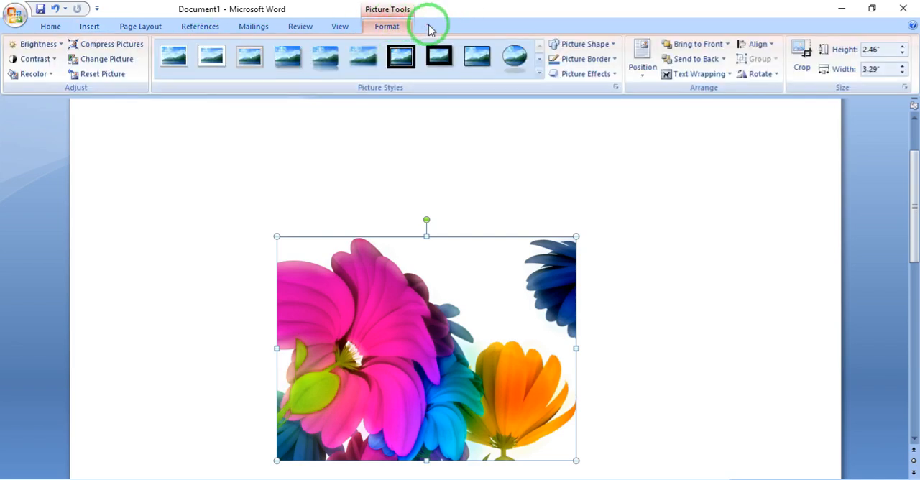
click(360, 154)
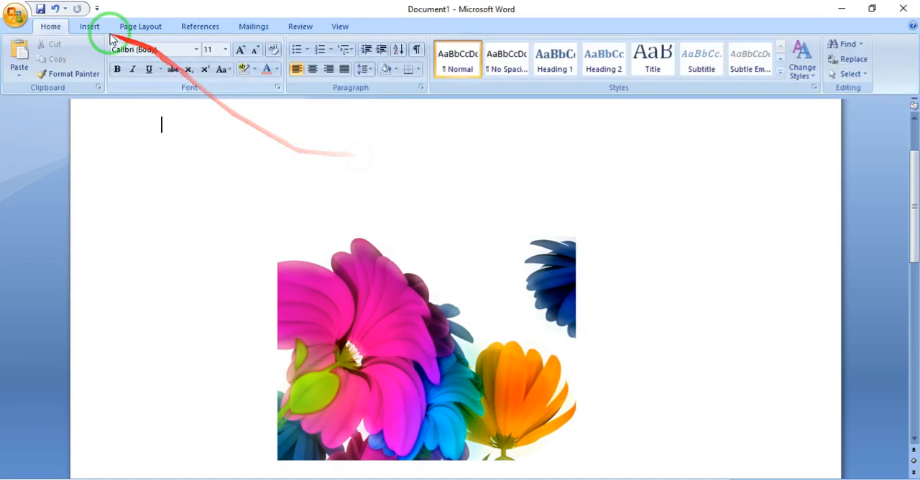
- Draw a rectangle about 1.1 inches high and 1.52 inches wide to the upper right of the flower picture
click(91, 27)
click(205, 68)
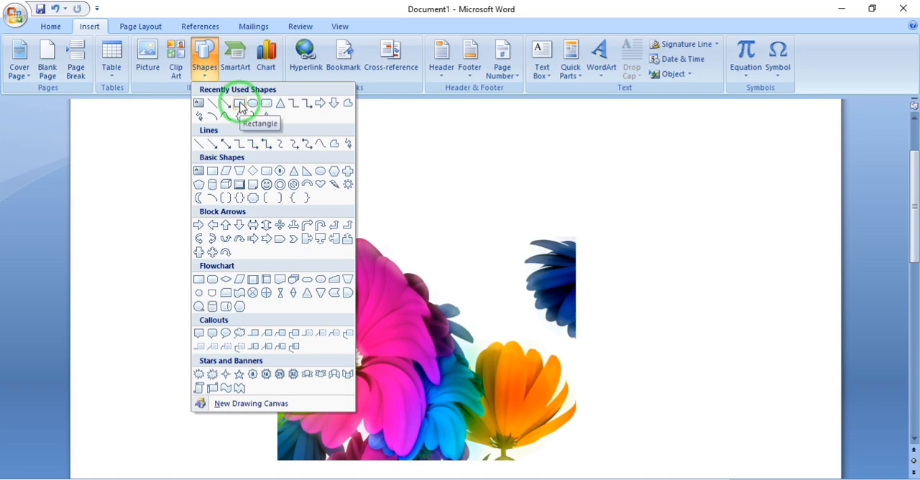
click(241, 108)
drag(641, 165, 780, 265)
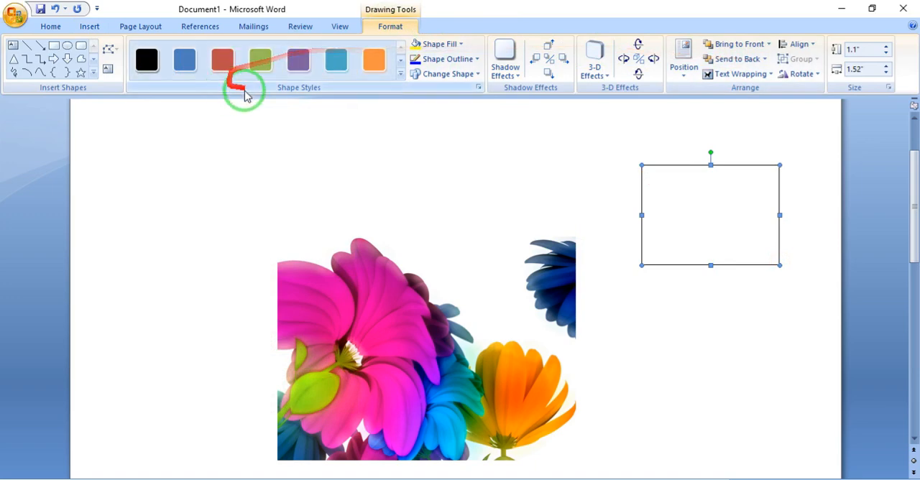
- Compare the formatting options offered for the flower picture with those offered for the rectangle
click(376, 314)
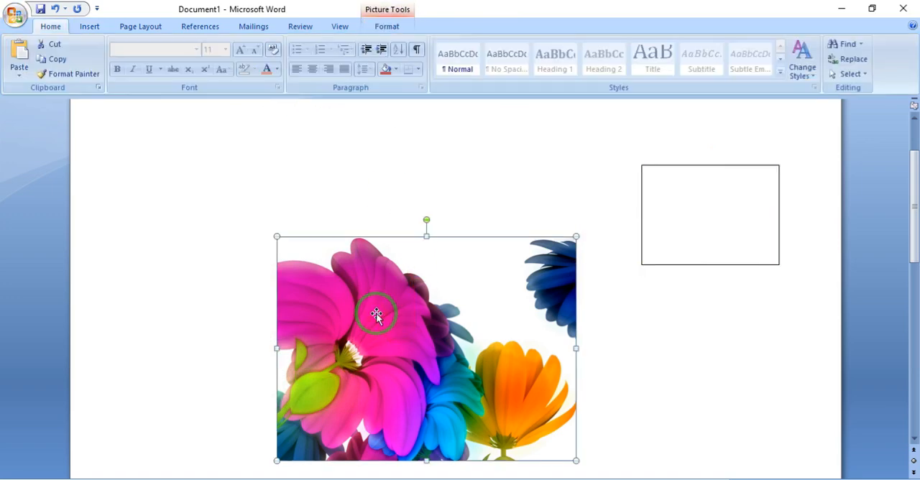
click(388, 26)
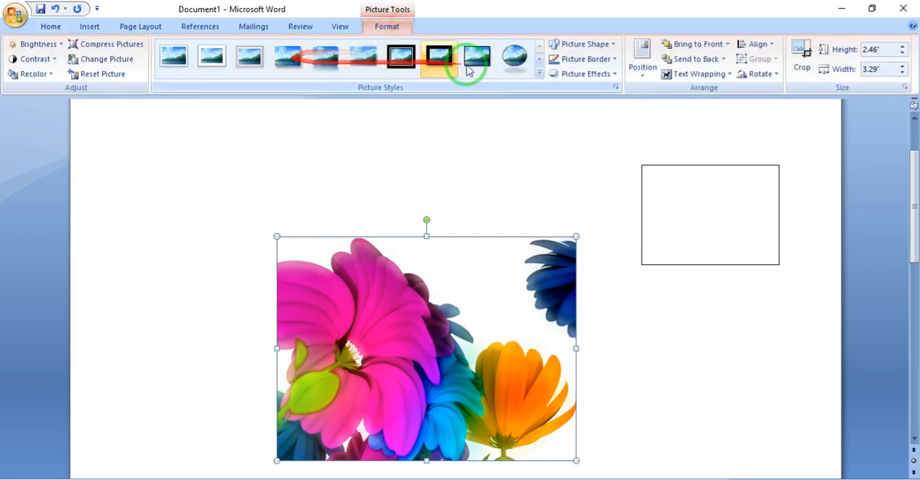
click(753, 216)
click(391, 26)
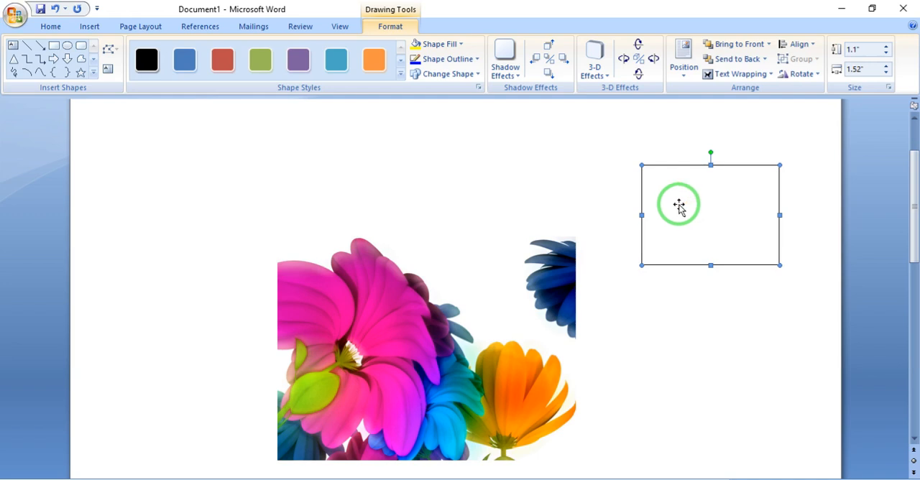
click(407, 303)
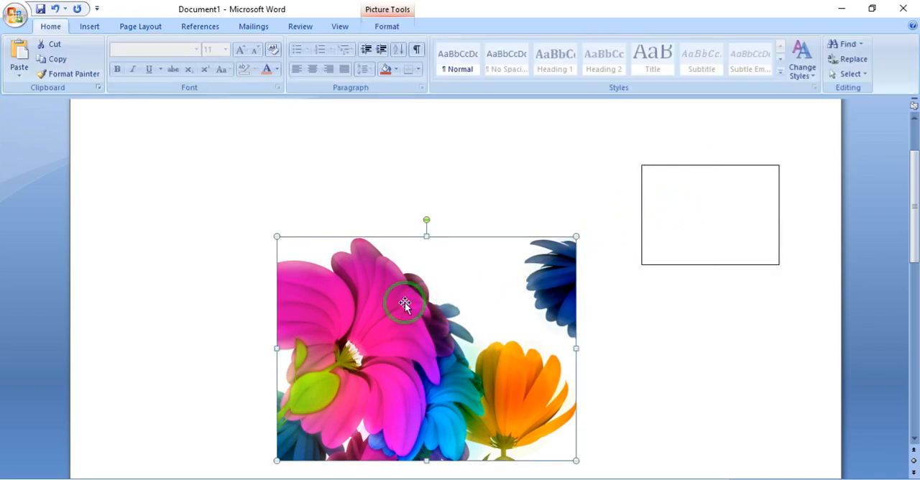
click(385, 26)
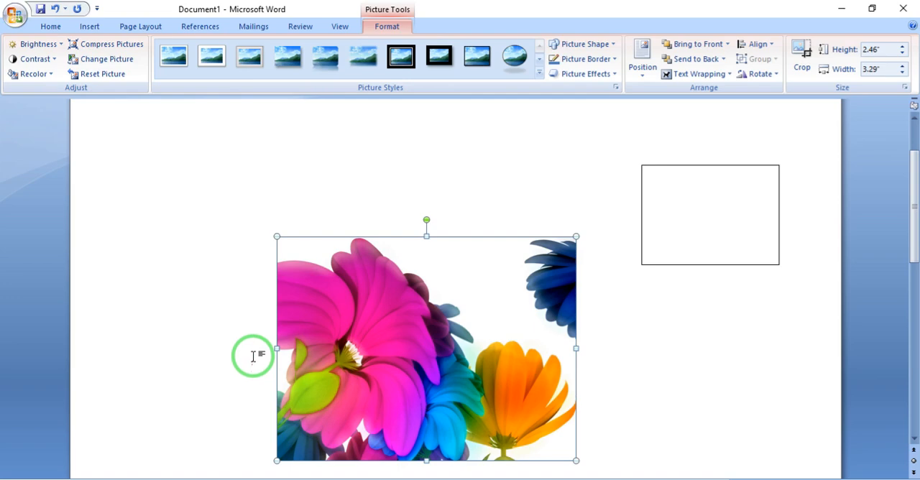
- Shift the flower picture slightly up the page and set its brightness to +10% and contrast to +30%
drag(467, 367, 449, 333)
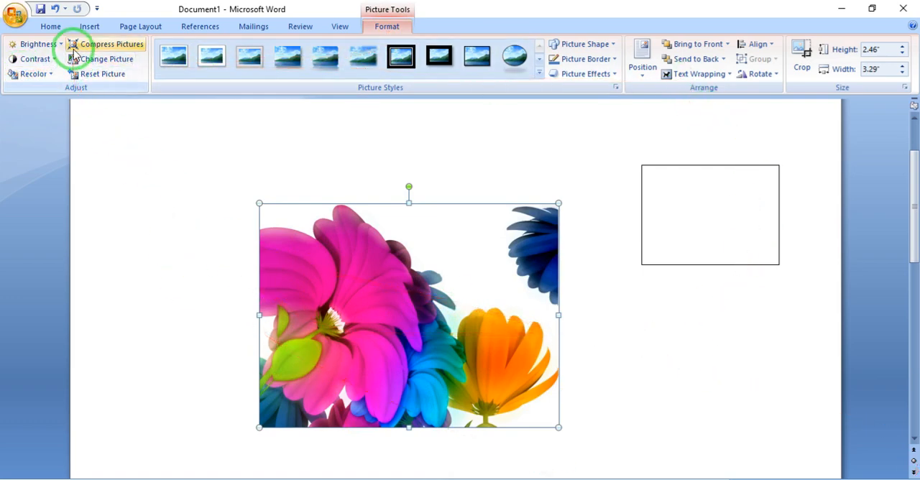
click(48, 46)
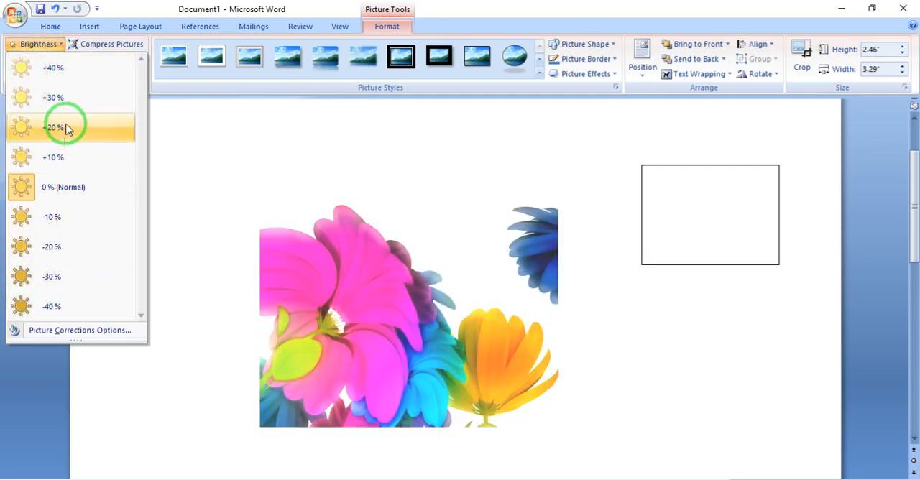
click(56, 163)
click(35, 59)
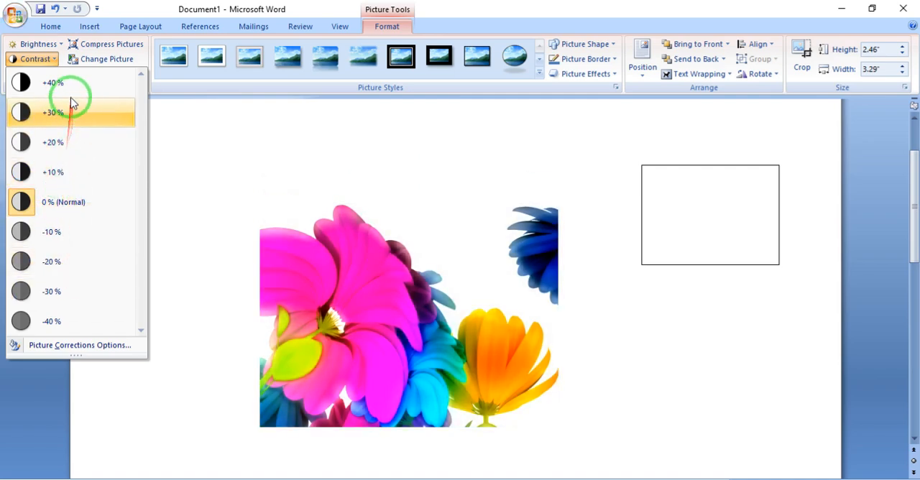
click(57, 112)
- Recolor the flower picture with the aqua light variation and compress all pictures in the document
click(33, 75)
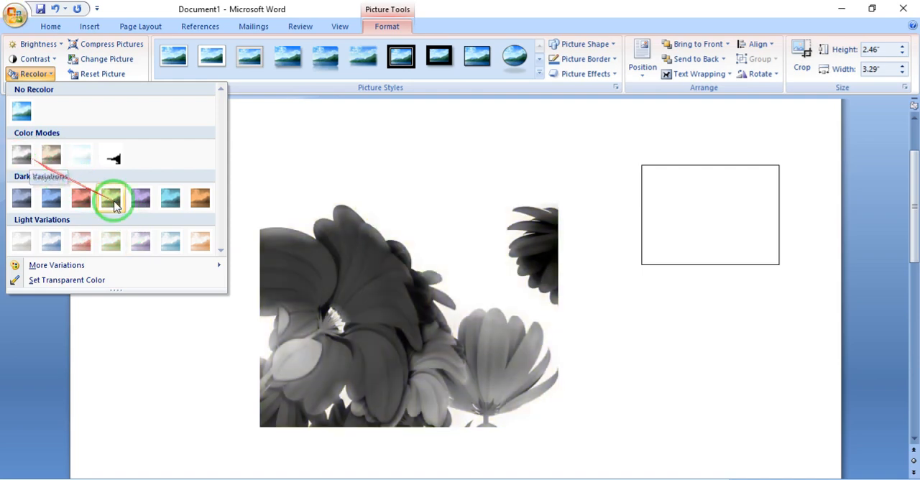
click(178, 252)
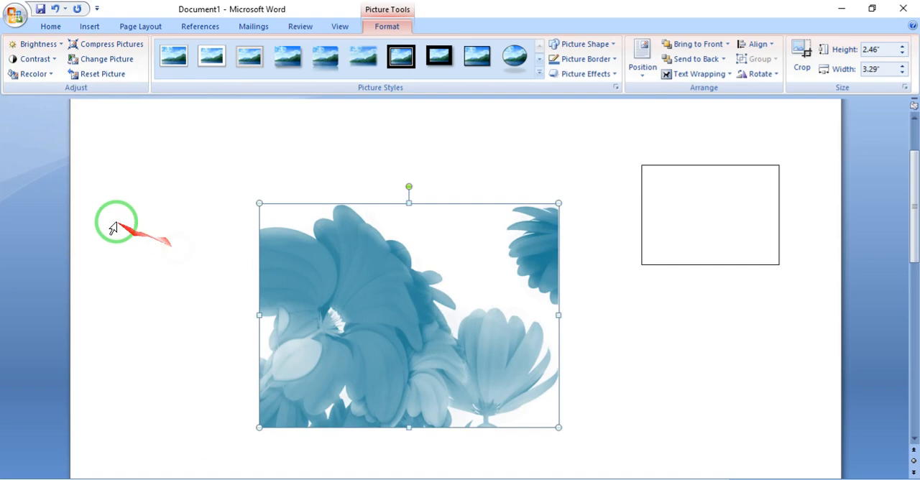
click(108, 44)
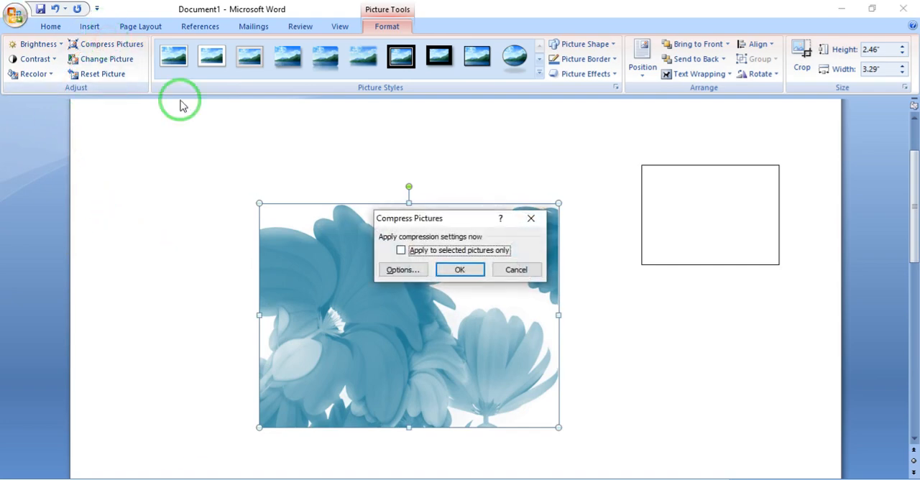
click(447, 272)
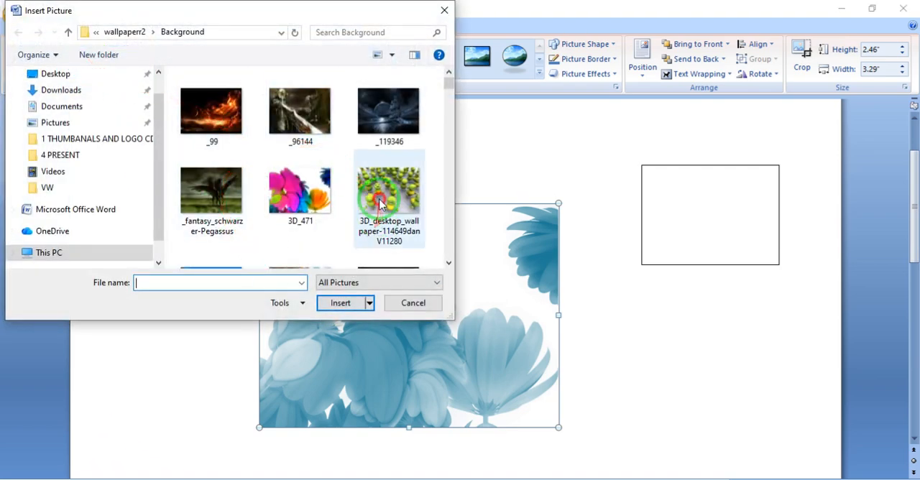
- Replace the flower picture with 3D_desktop_wallpaper-114649danV11280 and reset the new picture to its original formatting and size
double_click(381, 200)
drag(356, 276, 345, 283)
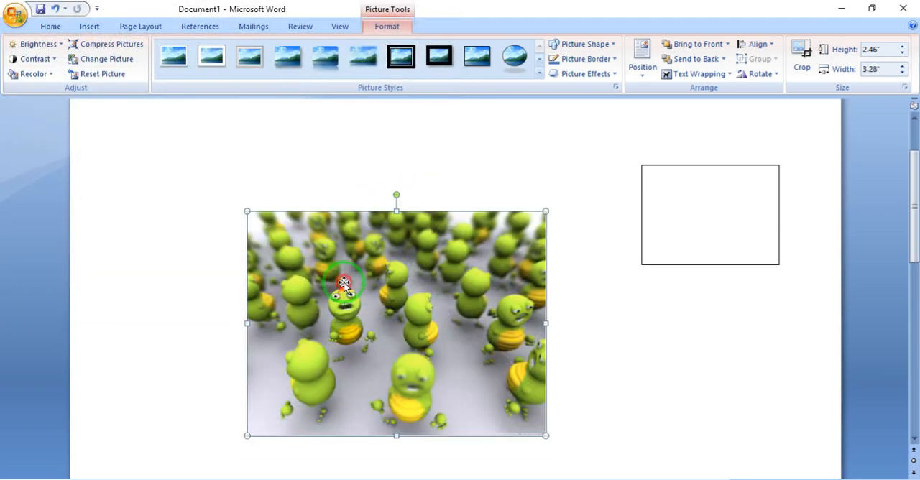
click(102, 75)
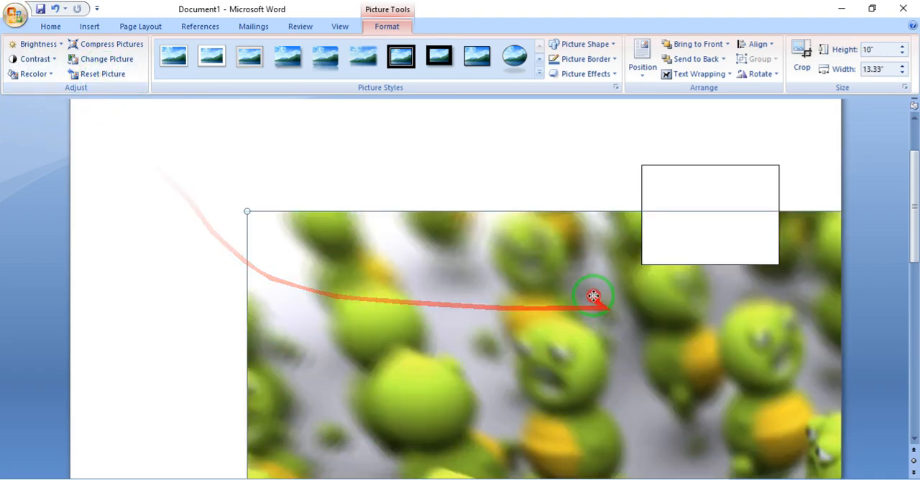
- Shrink the oversized picture to about 2.04 by 2.72 inches and place it in the open area beside the rectangle
drag(593, 298, 413, 259)
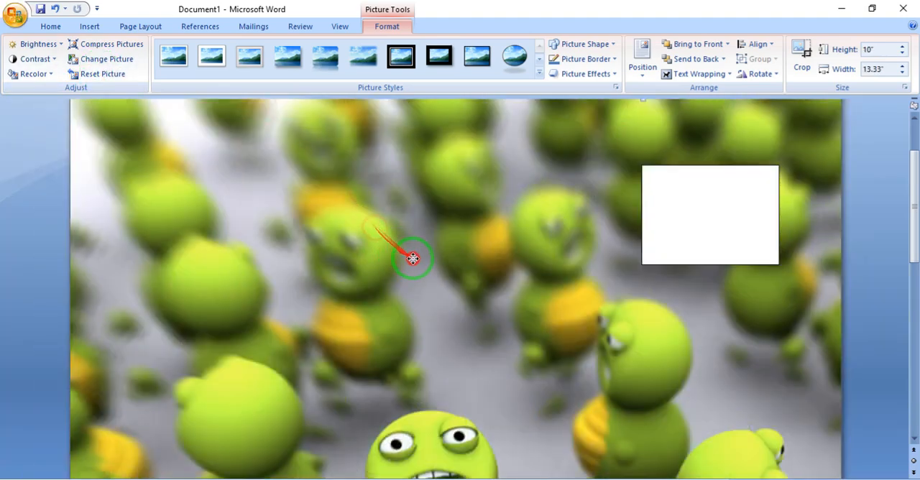
scroll(413, 259, down, 6)
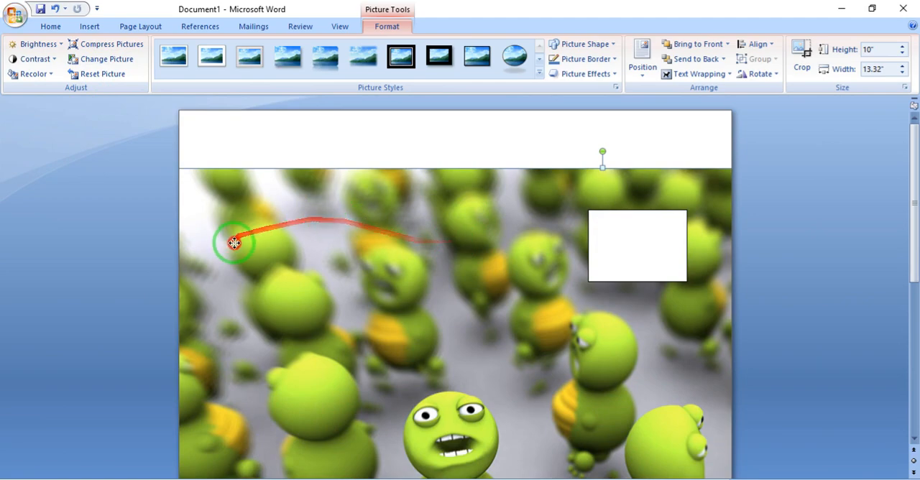
drag(232, 240, 324, 220)
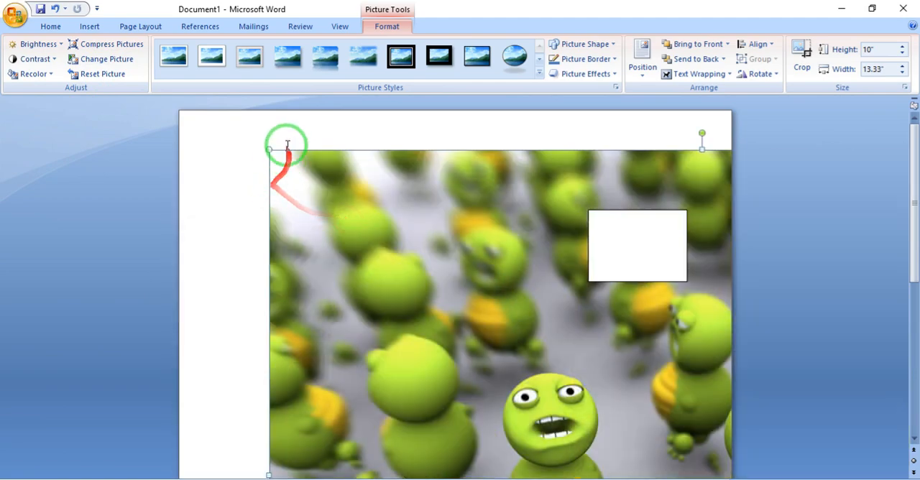
drag(270, 148, 278, 216)
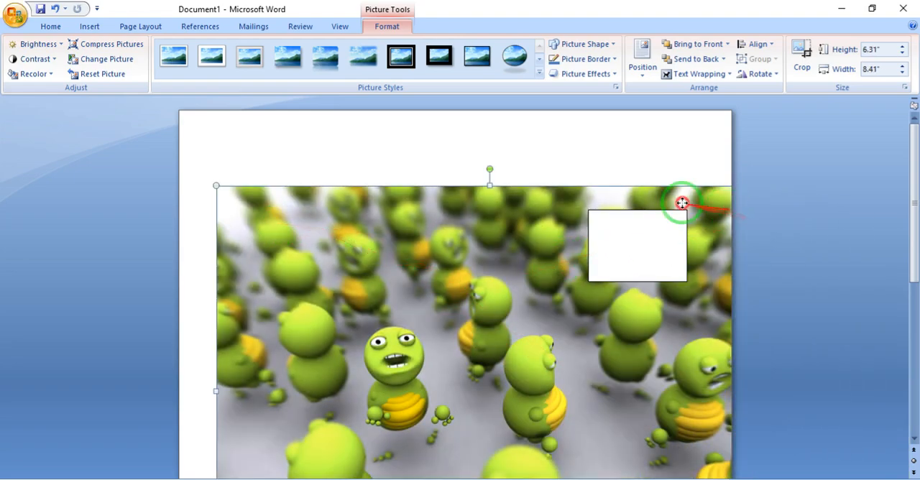
drag(682, 204, 387, 307)
drag(370, 347, 388, 249)
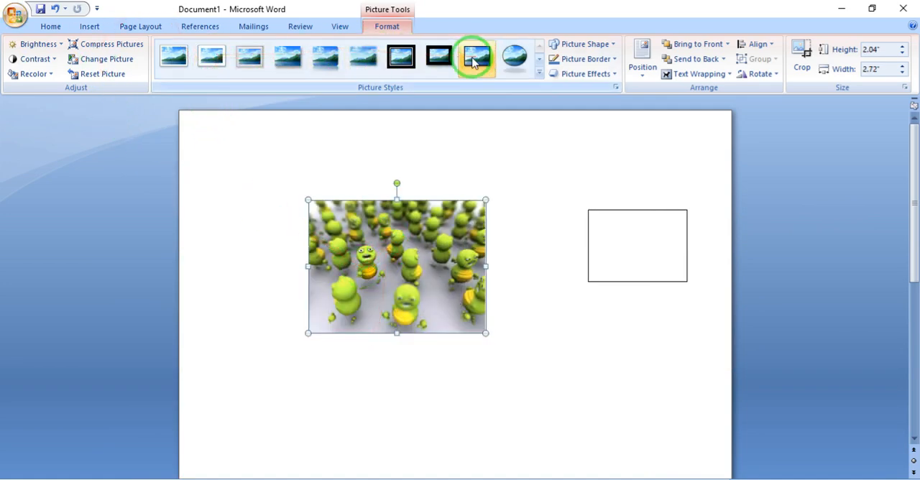
- Try several preset styles on the picture, including a black-rimmed oval, a thick black frame, a metallic frame and a white frame
click(515, 57)
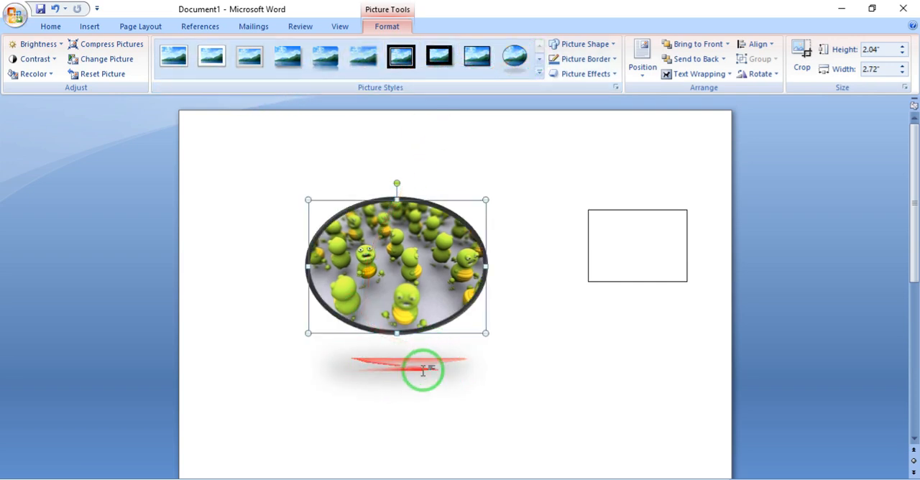
click(439, 57)
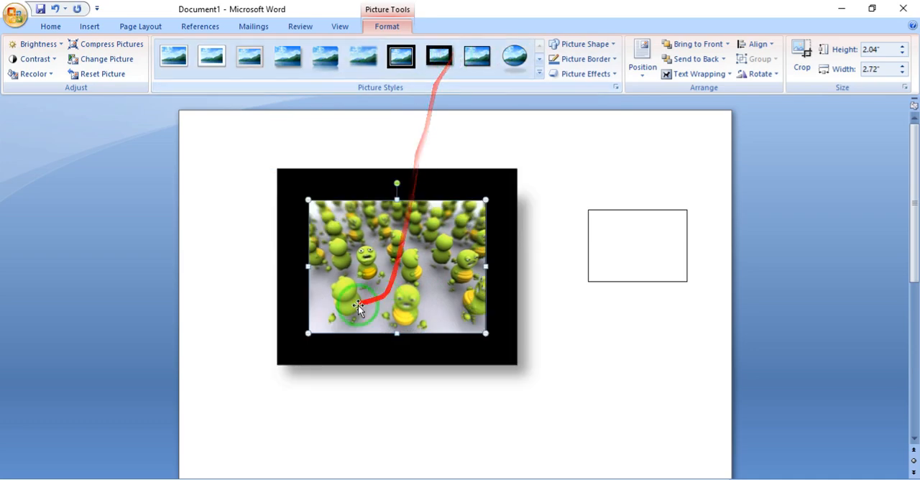
click(476, 57)
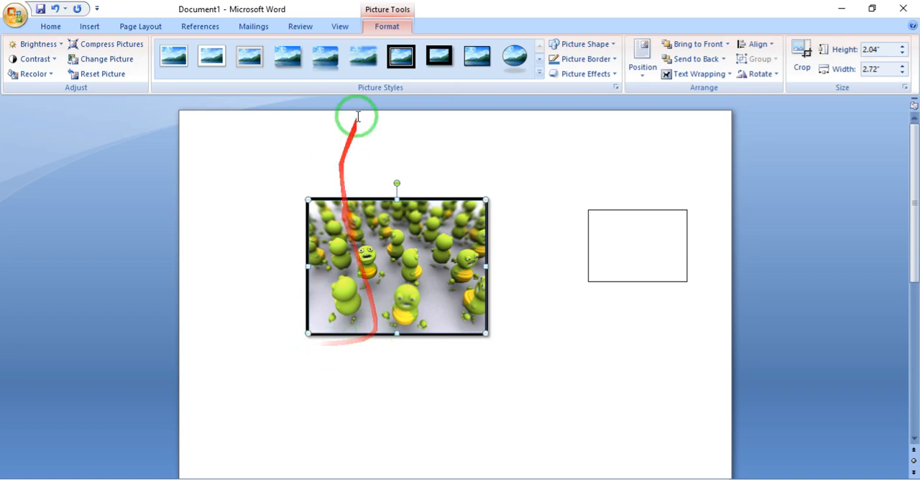
click(361, 56)
click(205, 58)
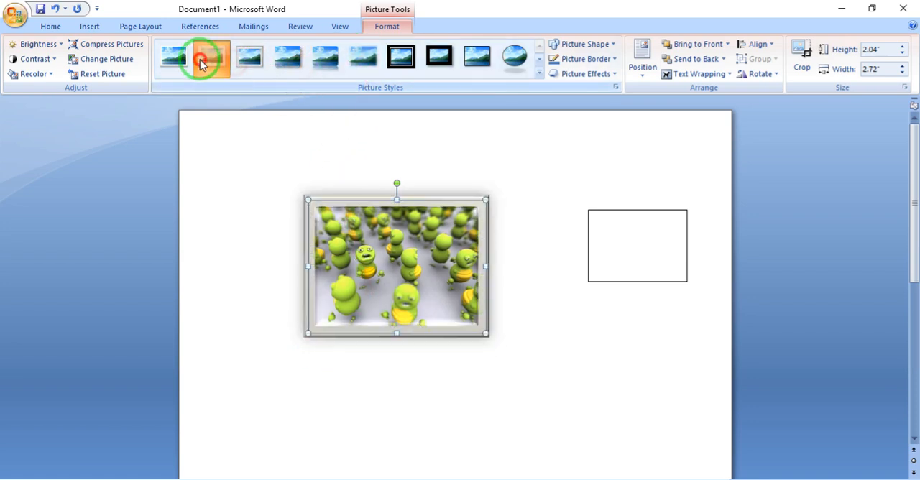
- Apply the rounded black-bordered picture style with a reflection and reposition the picture beside the rectangle
click(539, 73)
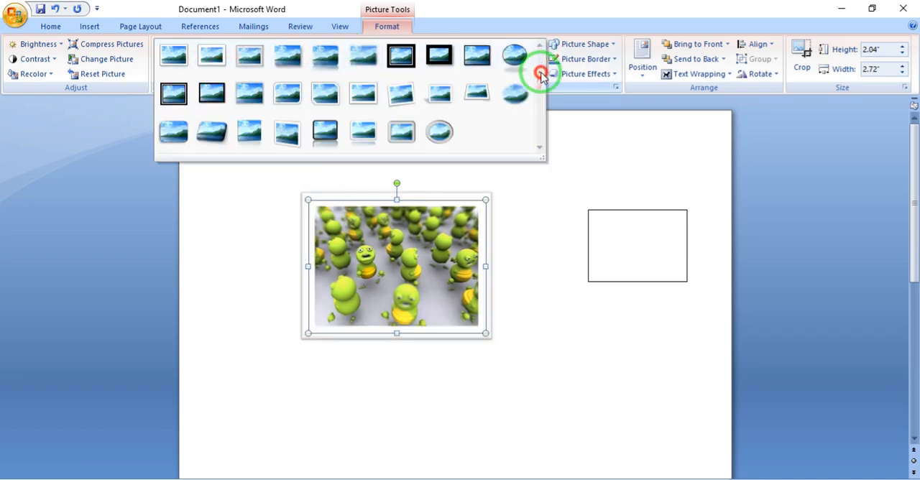
click(324, 130)
drag(394, 281, 360, 248)
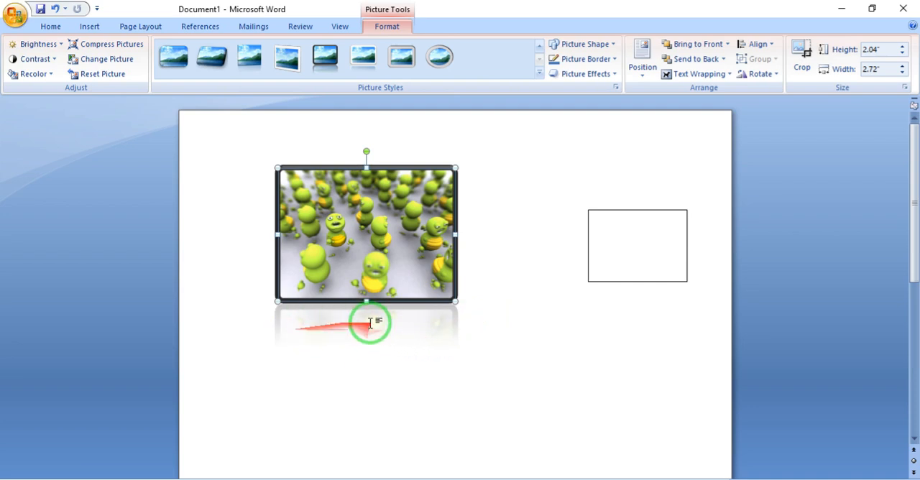
drag(389, 272, 400, 295)
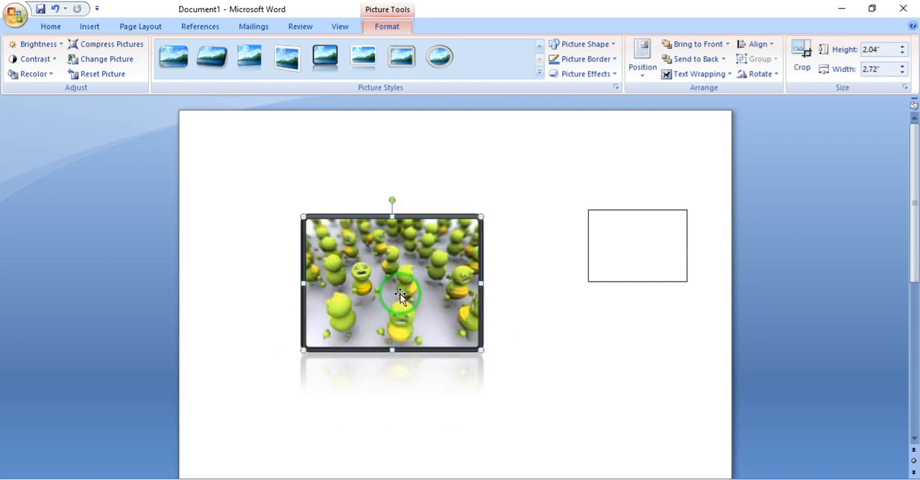
- Change the picture's shape to a donut and move it slightly down the page
click(602, 48)
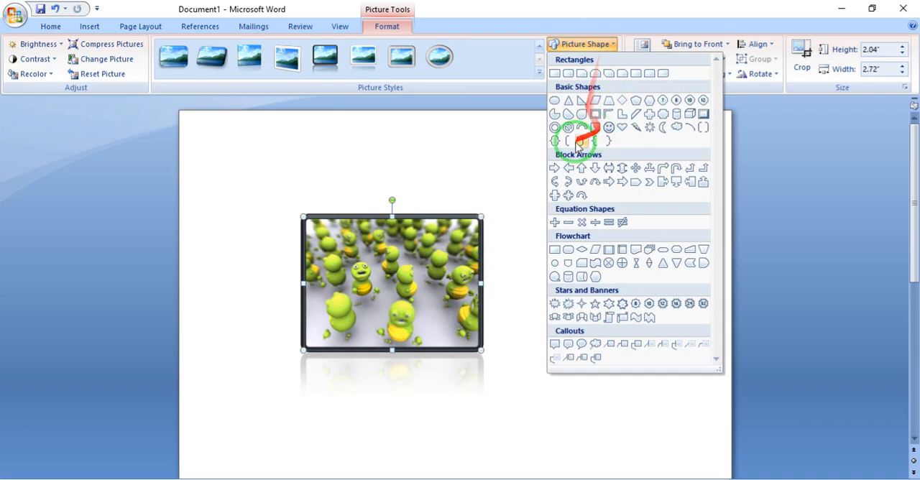
click(557, 129)
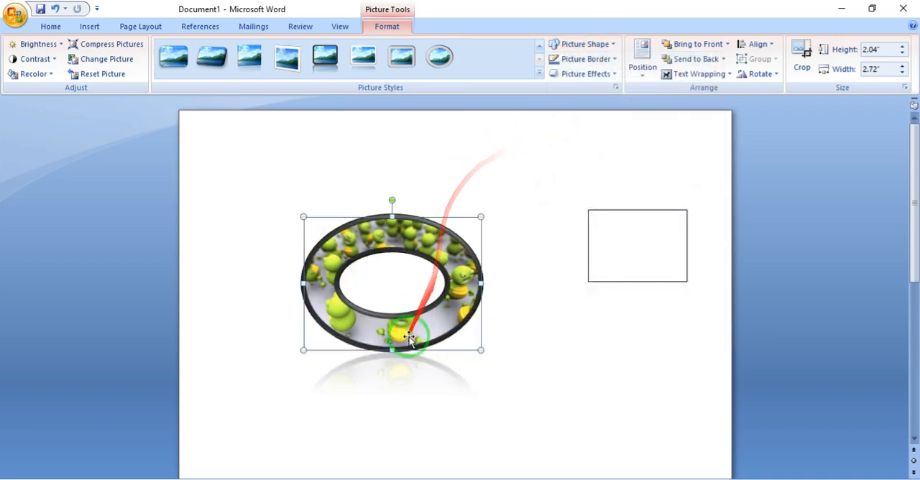
drag(442, 319, 429, 329)
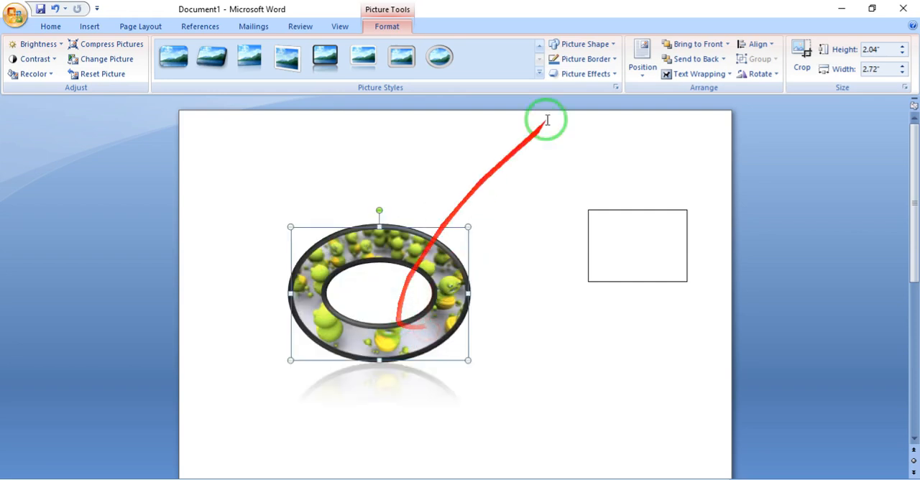
- Set the donut-shaped picture's border color to a darker shade of the theme blue
click(588, 61)
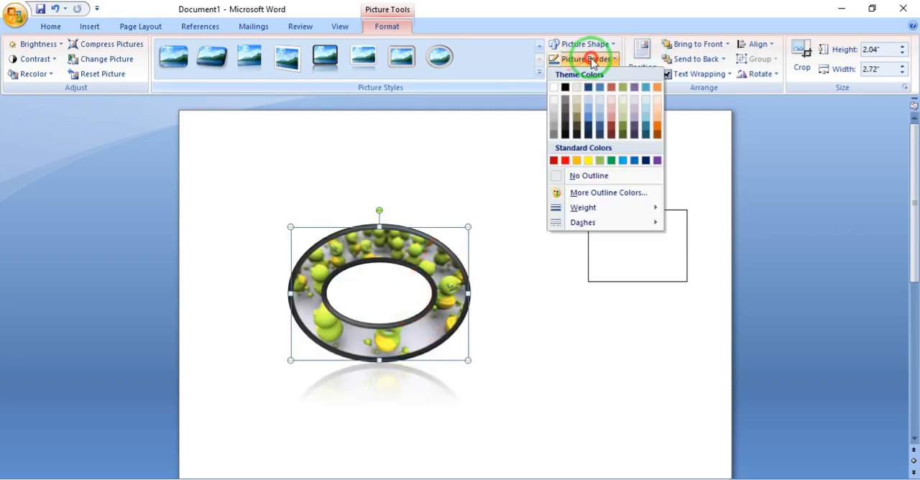
click(600, 126)
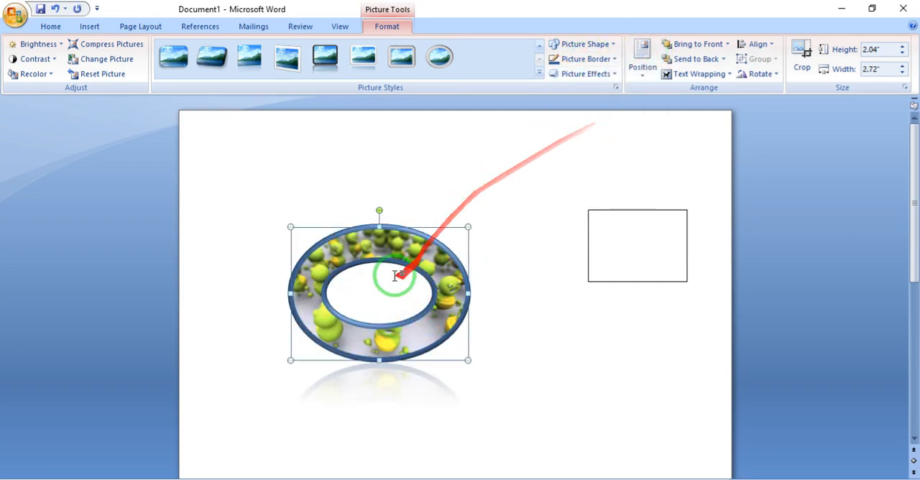
click(439, 241)
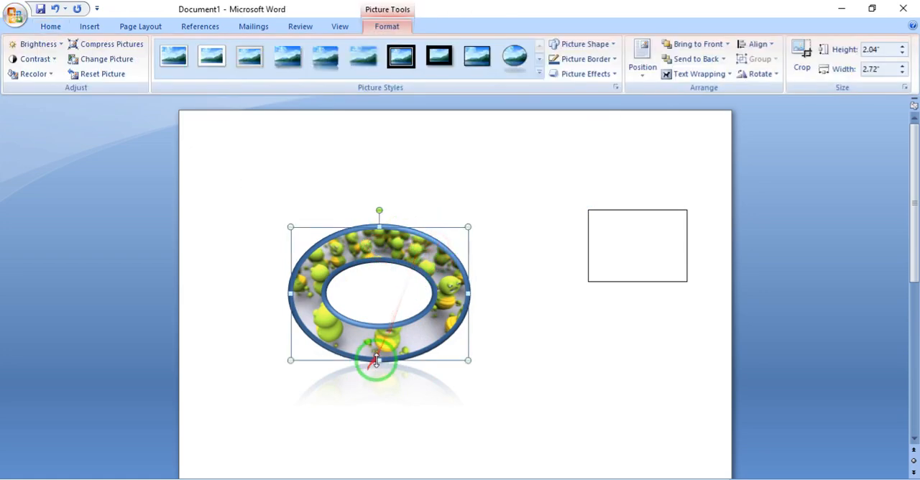
- Enlarge the donut-shaped picture into a nearly circular ring and position it beside the rectangle
drag(380, 361, 380, 411)
drag(439, 350, 472, 310)
drag(480, 349, 554, 395)
click(435, 271)
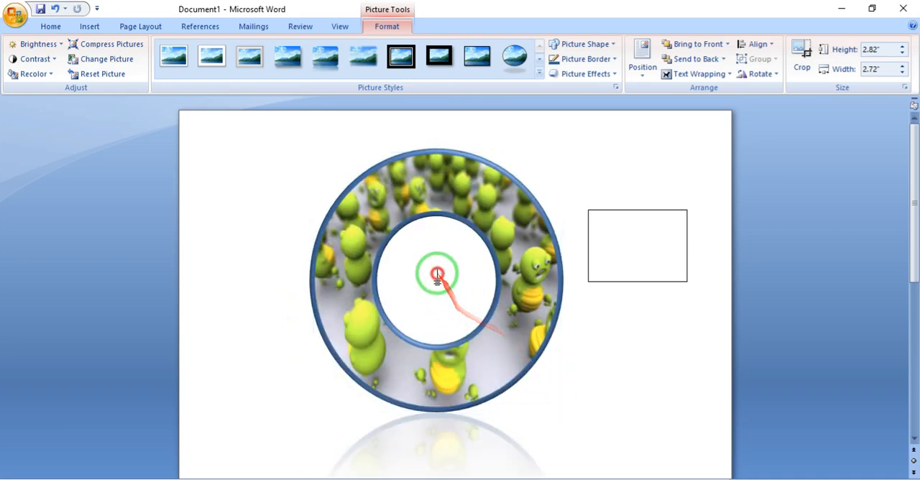
drag(443, 369, 462, 329)
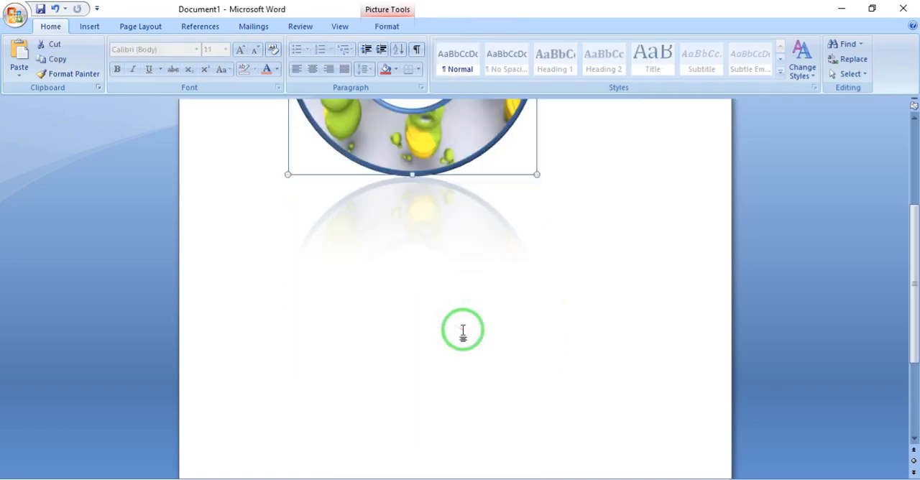
scroll(463, 331, up, 2)
drag(484, 199, 446, 263)
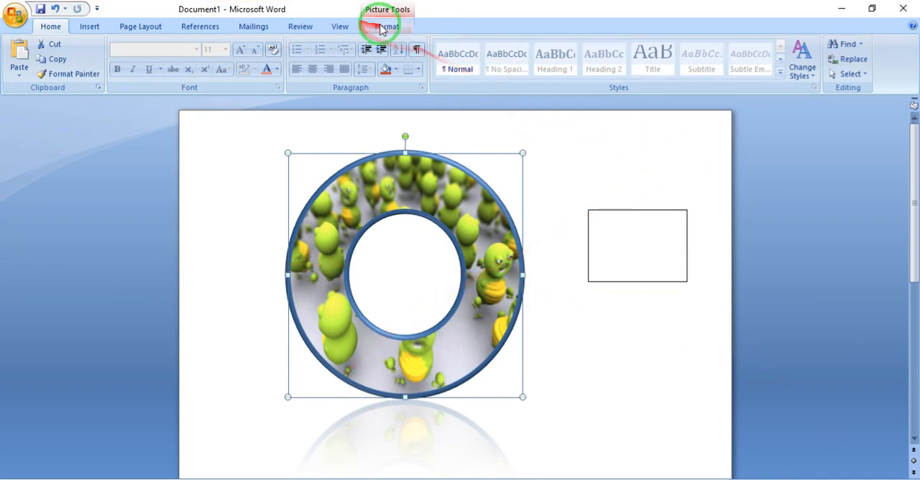
- Add a red glow of the largest size to the donut-shaped picture
click(385, 26)
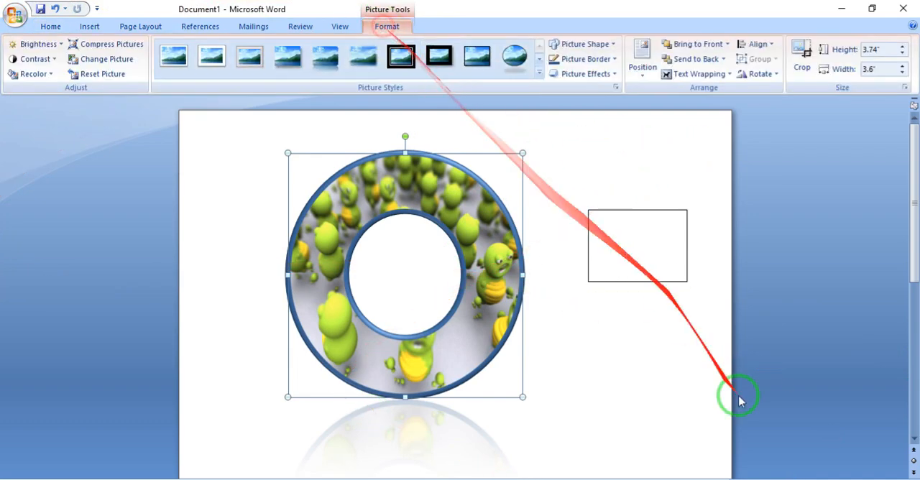
click(602, 73)
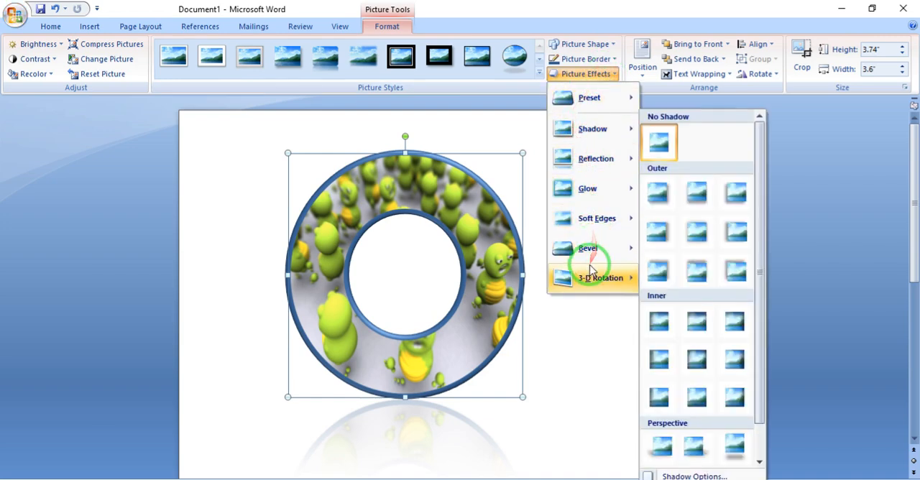
mouse_move(597, 218)
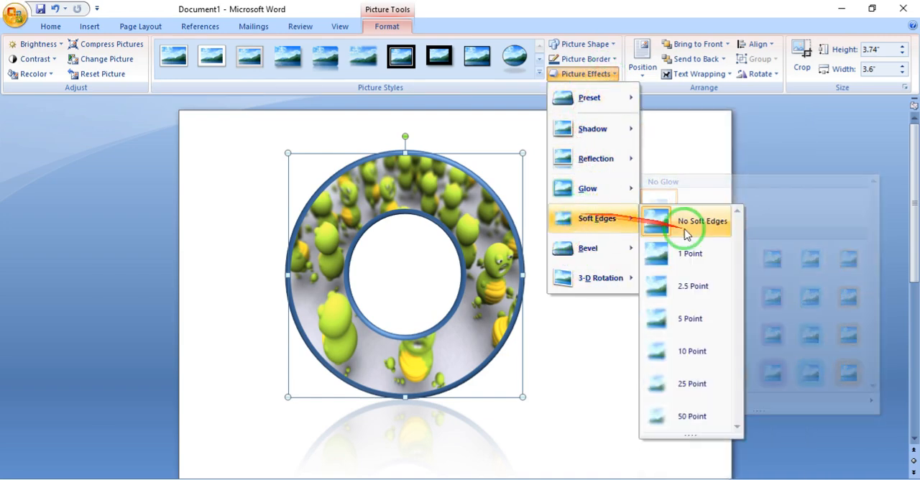
mouse_move(632, 189)
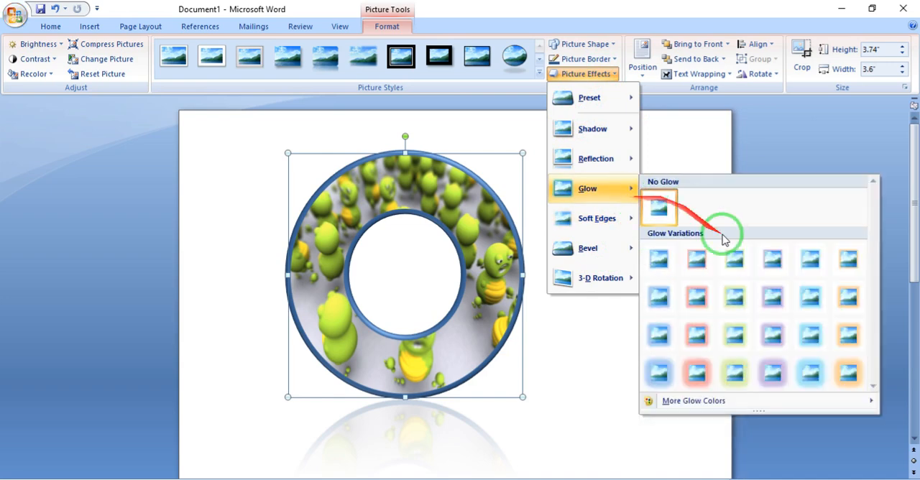
click(691, 370)
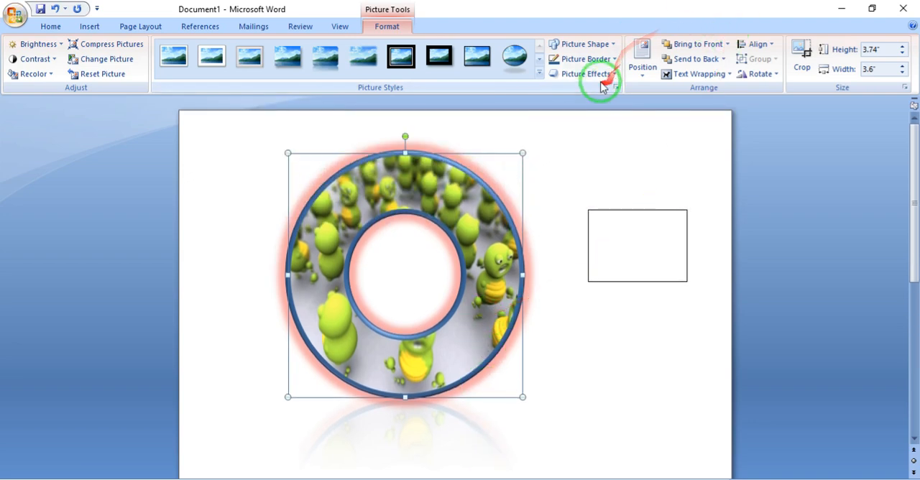
- Apply a perspective 3-D rotation to the donut-shaped picture so that it appears tilted backward
click(616, 60)
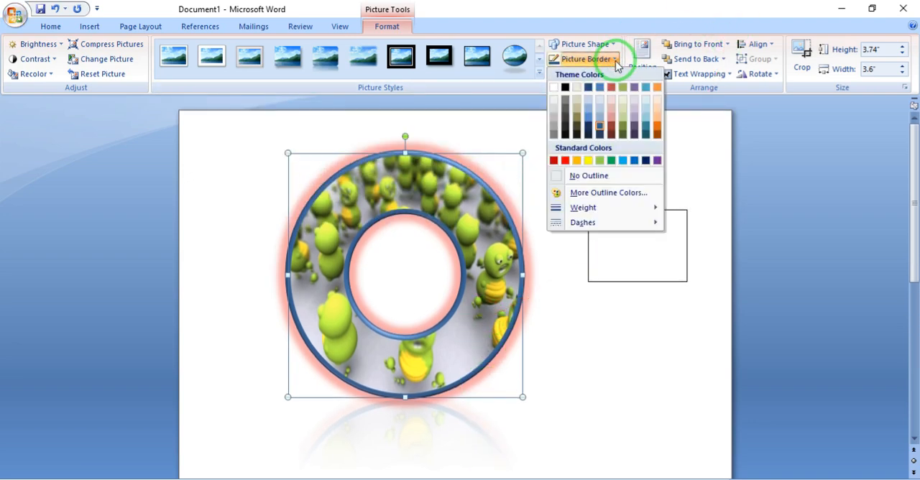
click(604, 59)
click(608, 74)
click(591, 279)
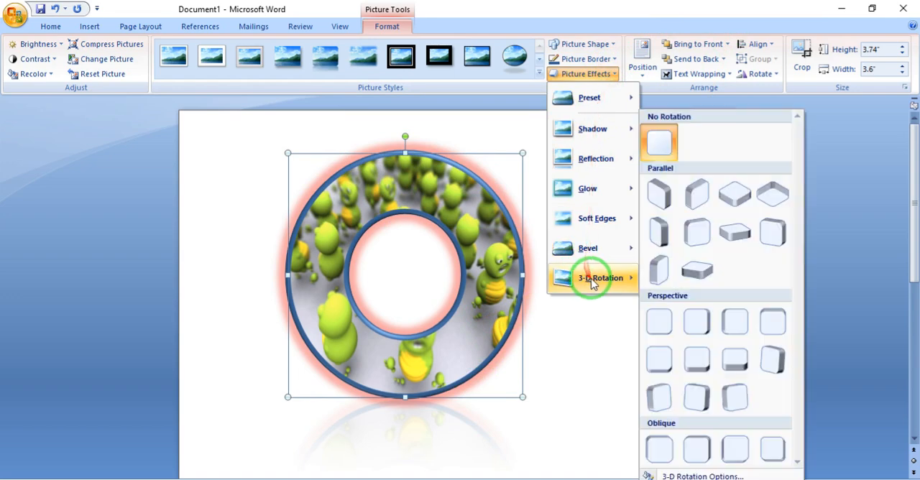
click(683, 368)
scroll(395, 283, down, 4)
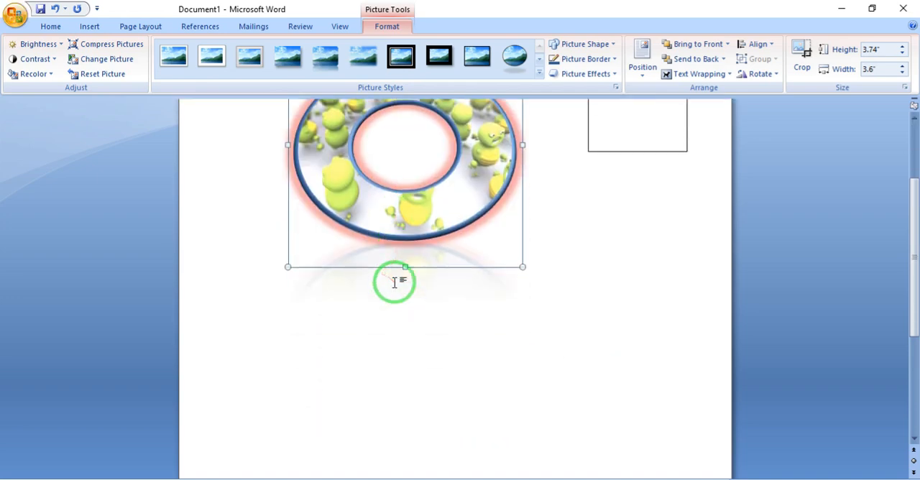
scroll(395, 282, up, 3)
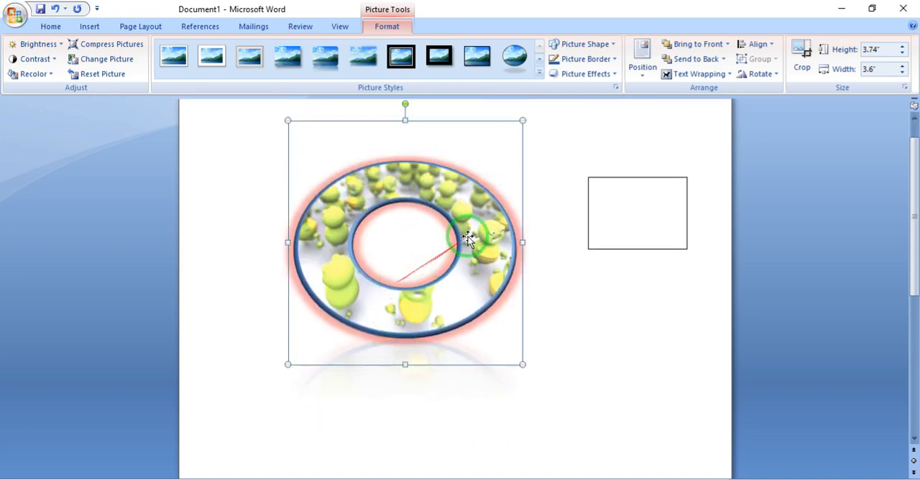
- Position the donut-shaped picture at the bottom right of the page with text wrapping and check its placement
click(643, 81)
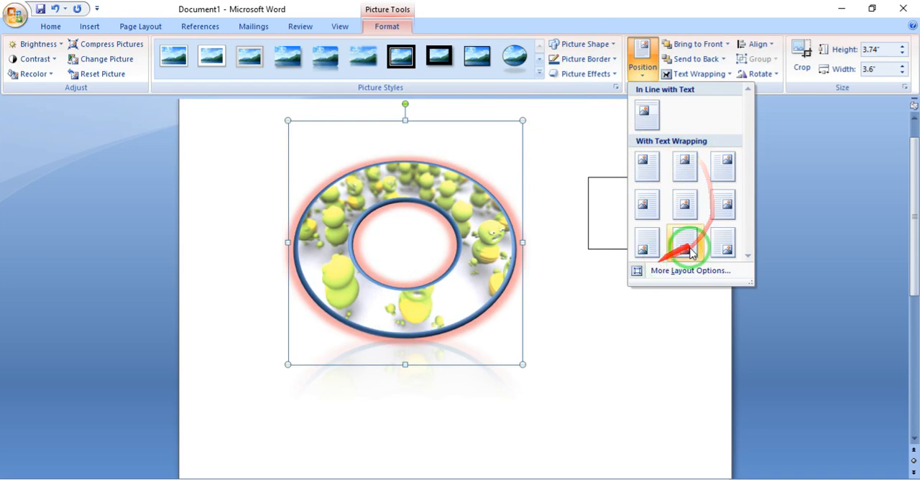
click(718, 242)
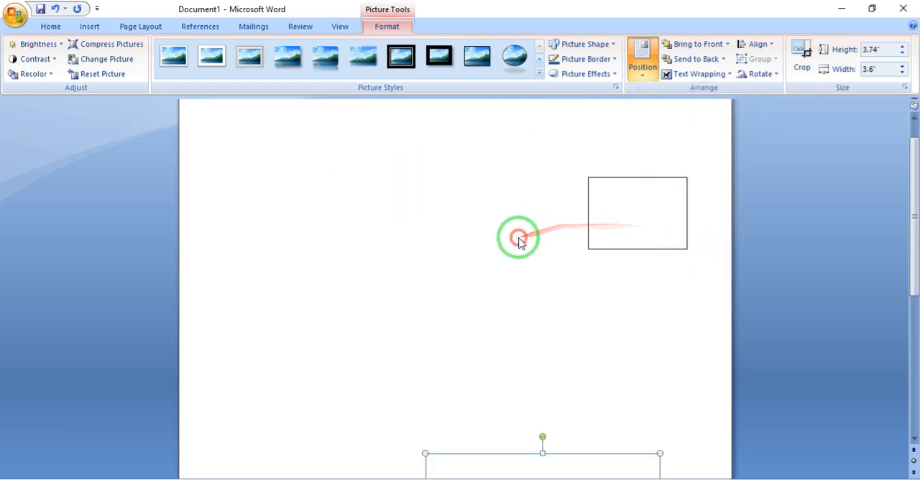
click(589, 220)
scroll(590, 222, down, 9)
scroll(595, 230, up, 4)
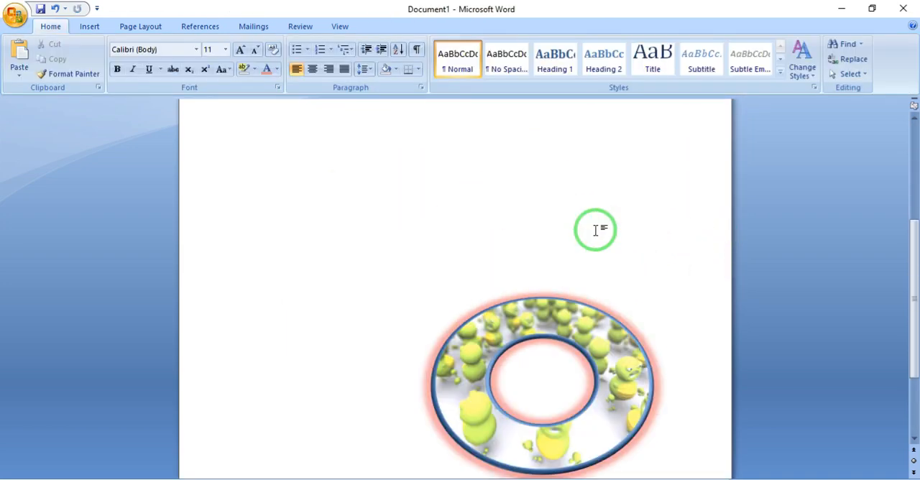
scroll(595, 231, down, 4)
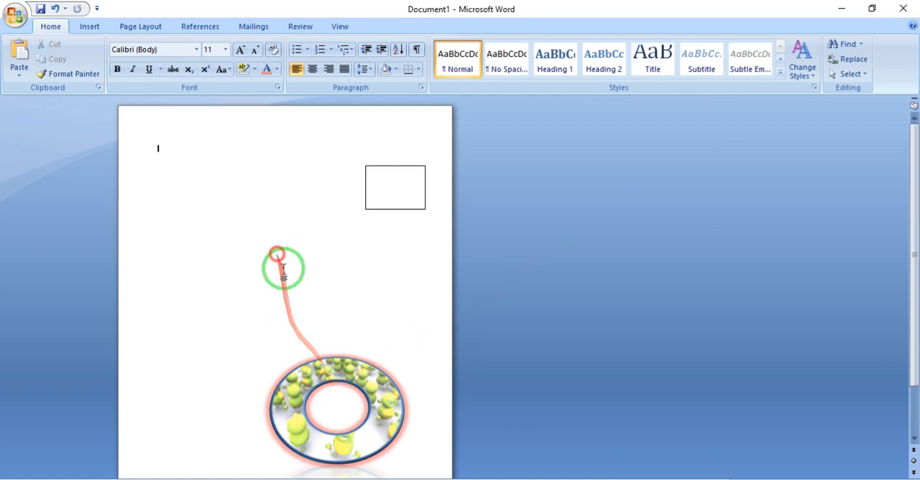
- Try to move the donut-shaped picture up the page beside the rectangle
drag(304, 367, 213, 216)
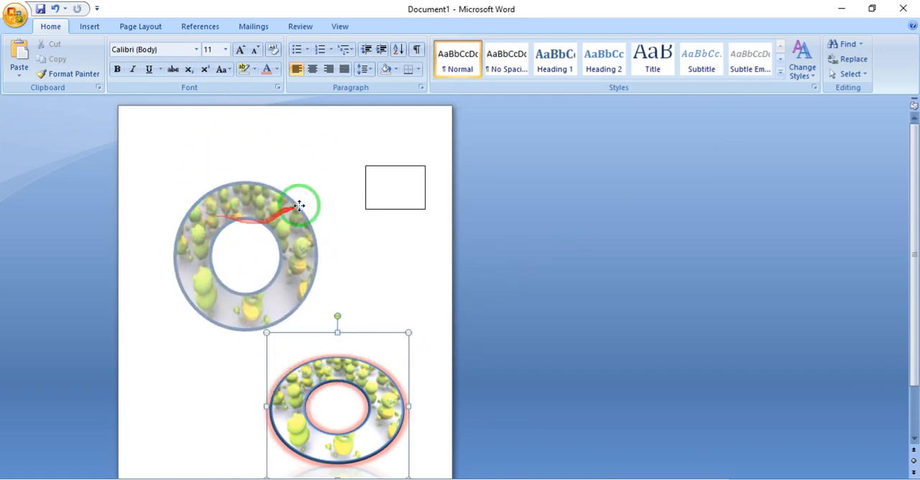
drag(299, 206, 358, 234)
click(379, 209)
- Set the donut-shaped picture's position to In Line with Text
click(318, 359)
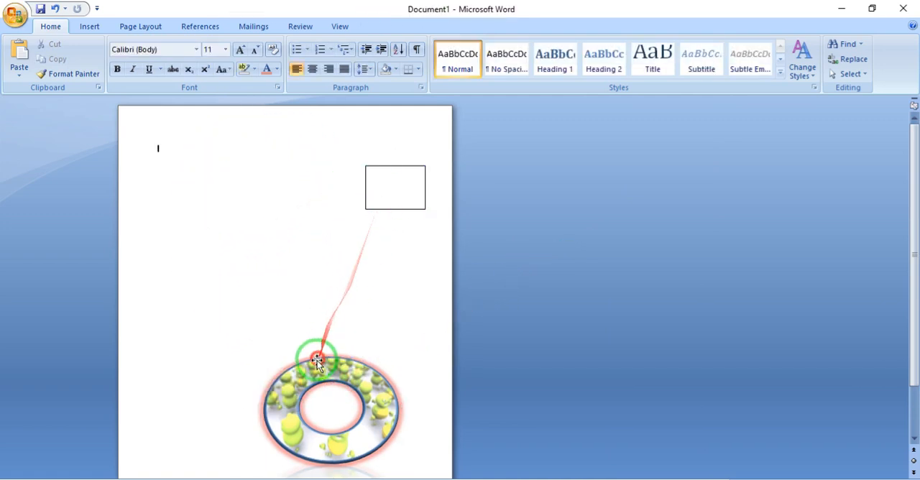
click(388, 26)
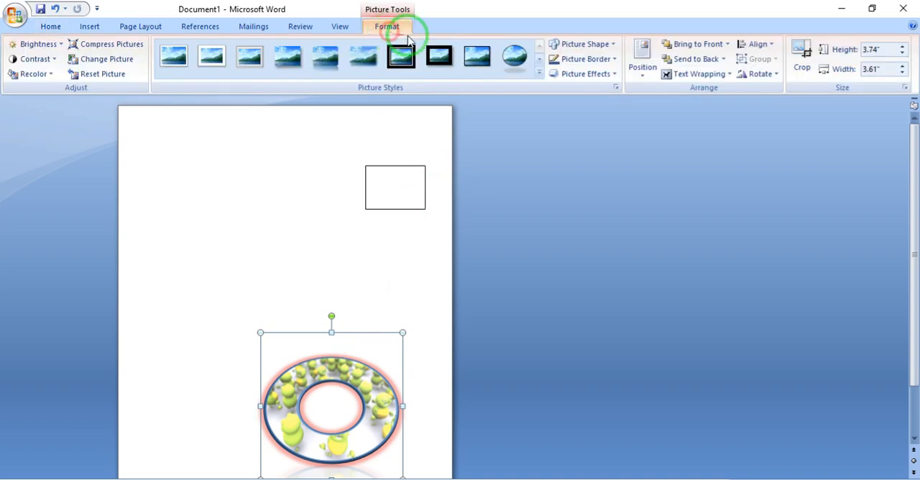
click(643, 56)
click(647, 106)
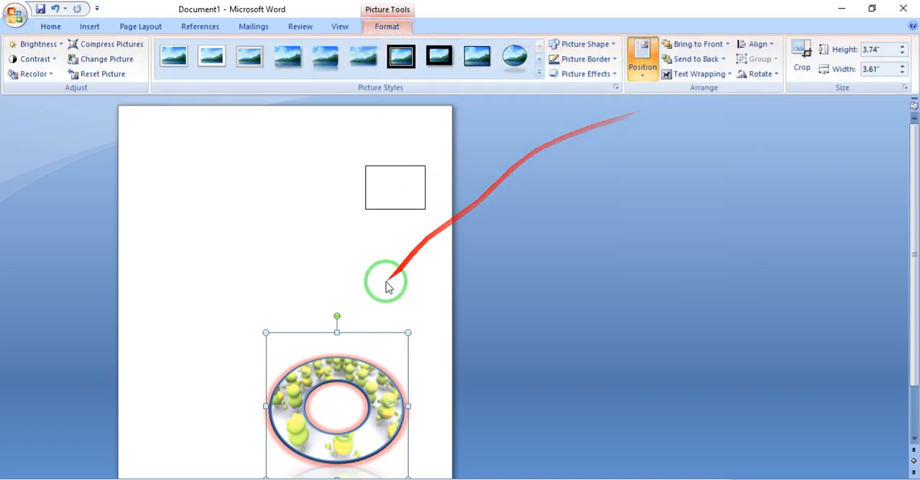
- Delete the rectangle and the donut-shaped picture from the page
click(399, 189)
click(430, 177)
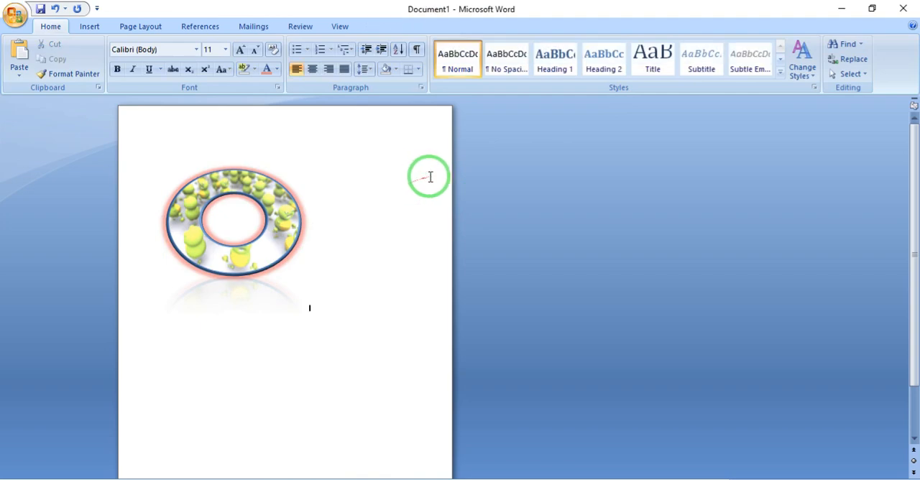
click(252, 243)
scroll(372, 229, up, 5)
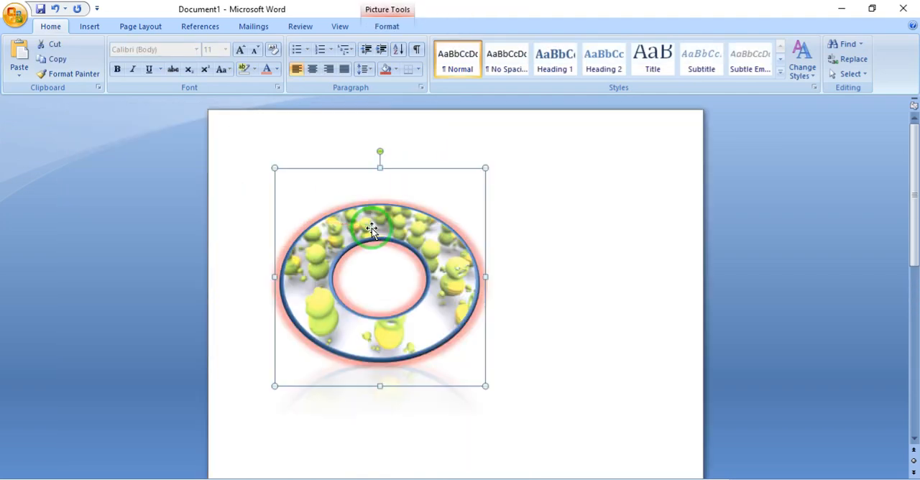
scroll(371, 229, up, 1)
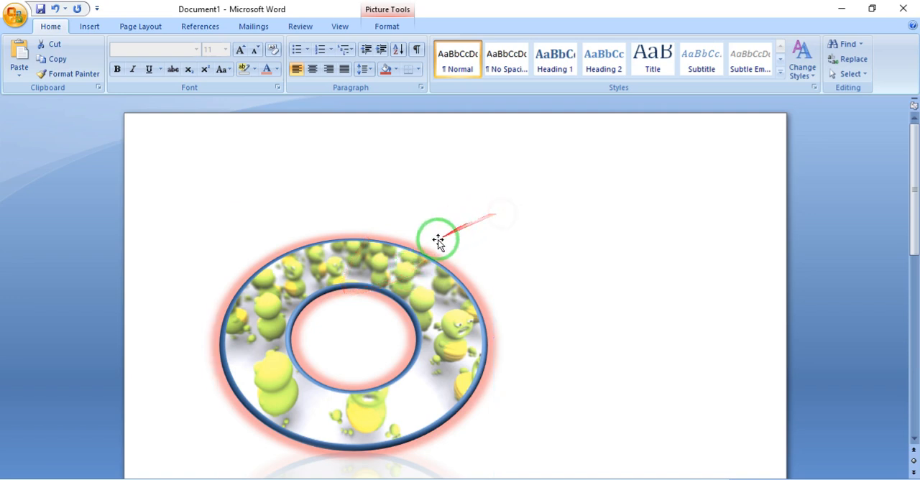
click(352, 291)
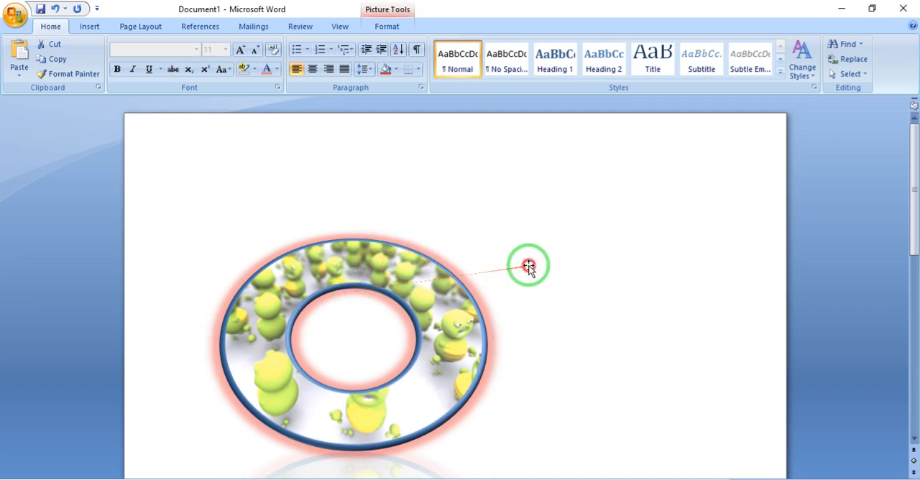
drag(388, 289, 393, 281)
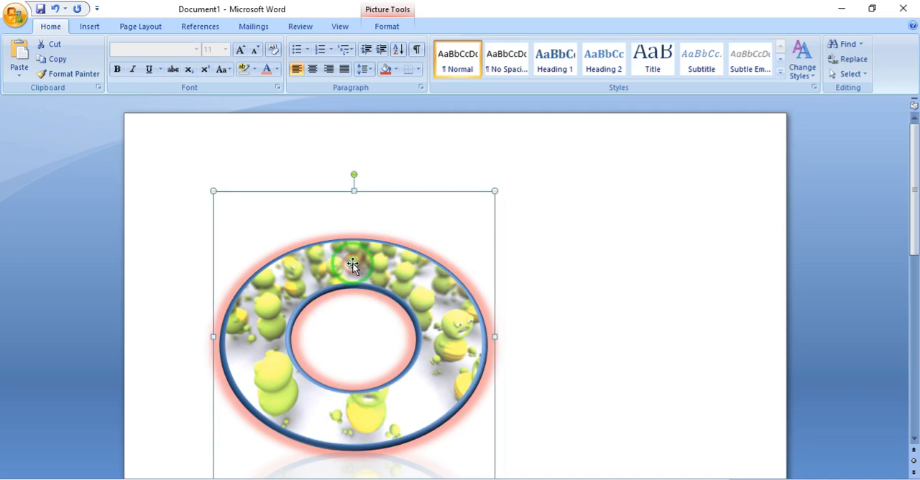
key(Delete)
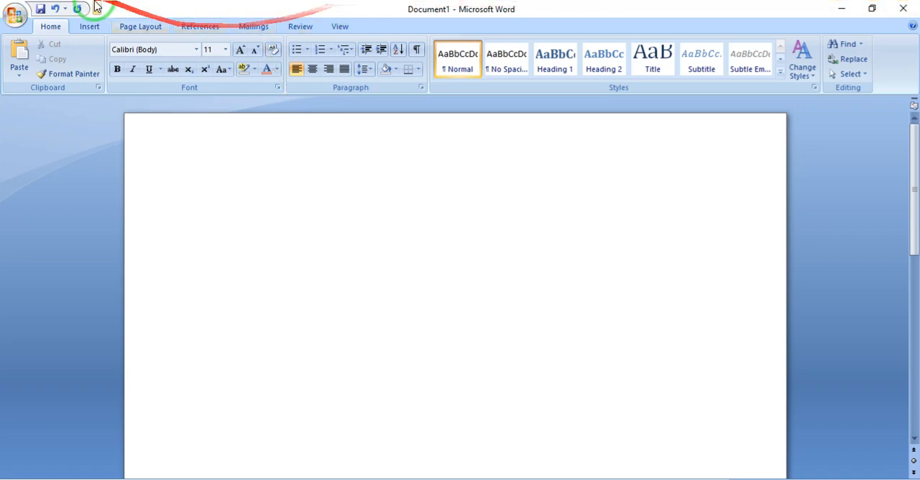
- Insert the flower picture 3D_471 from the Background folder into the document
click(92, 28)
click(202, 69)
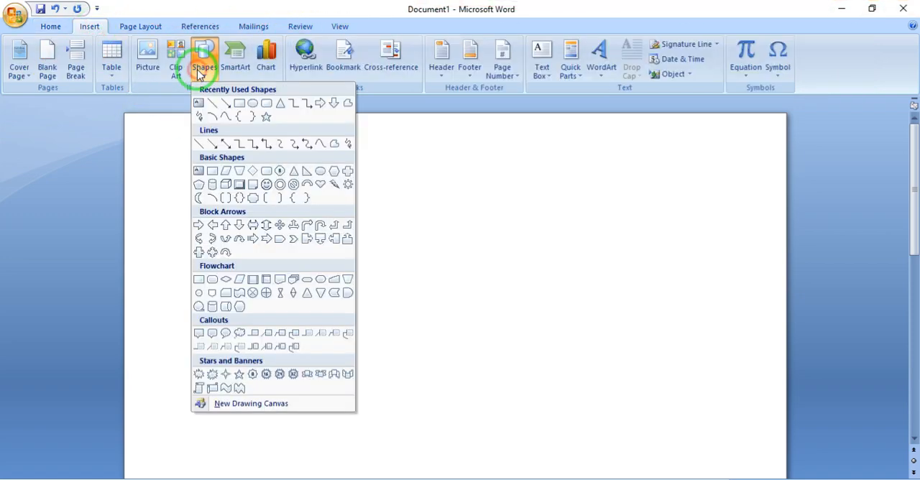
click(147, 68)
double_click(304, 216)
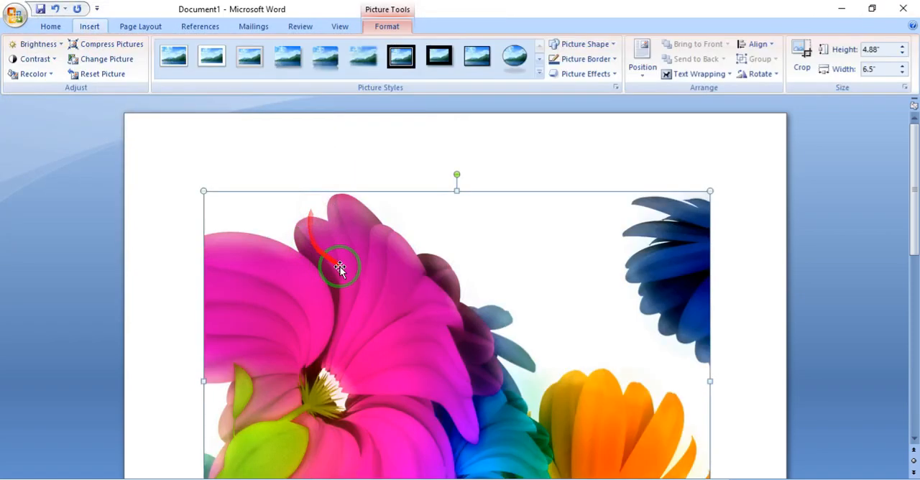
- Set the flower picture to In Front of Text, then shrink it to about 2.32 by 3.09 inches and center it near the page's upper part
click(698, 74)
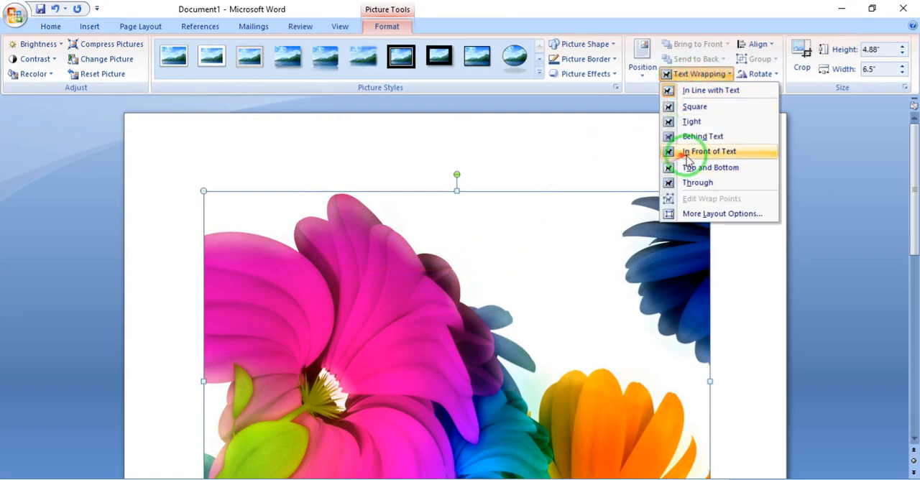
click(686, 150)
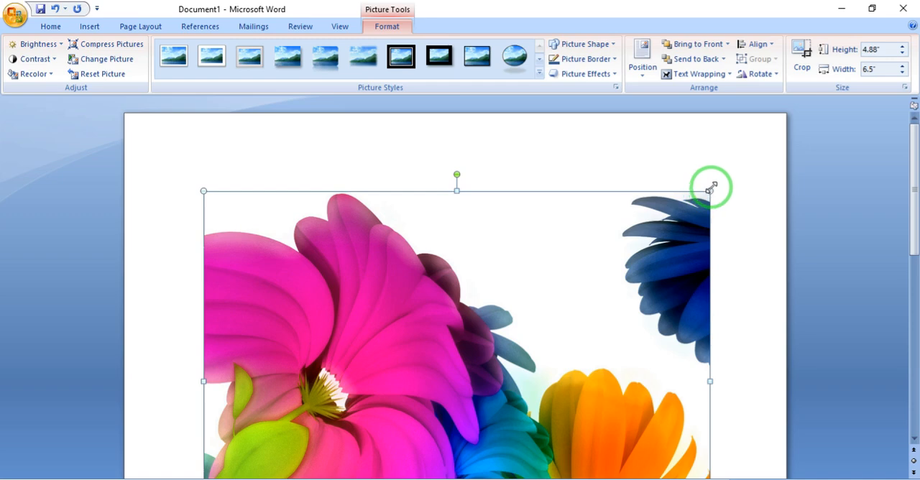
drag(668, 206, 445, 391)
drag(361, 437, 551, 253)
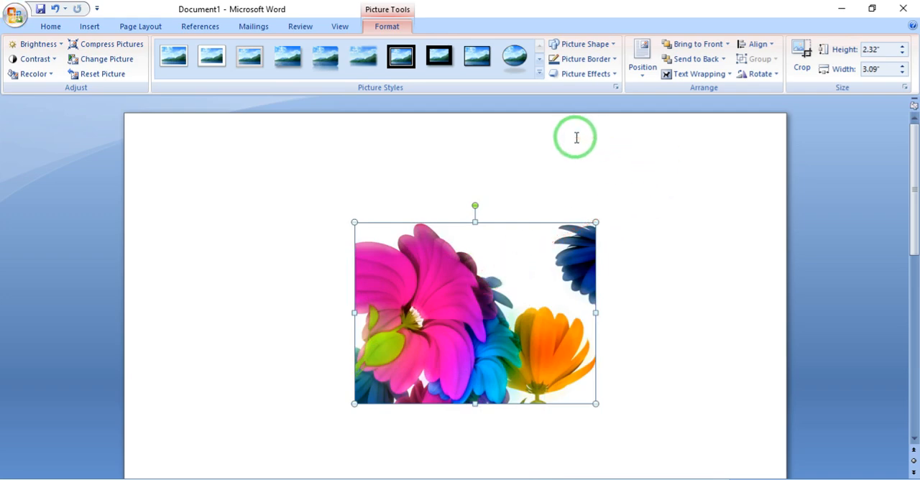
- Insert the _fantasy_schwarzer-Pegasus picture and set its text wrapping to In Front of Text
click(81, 30)
click(152, 80)
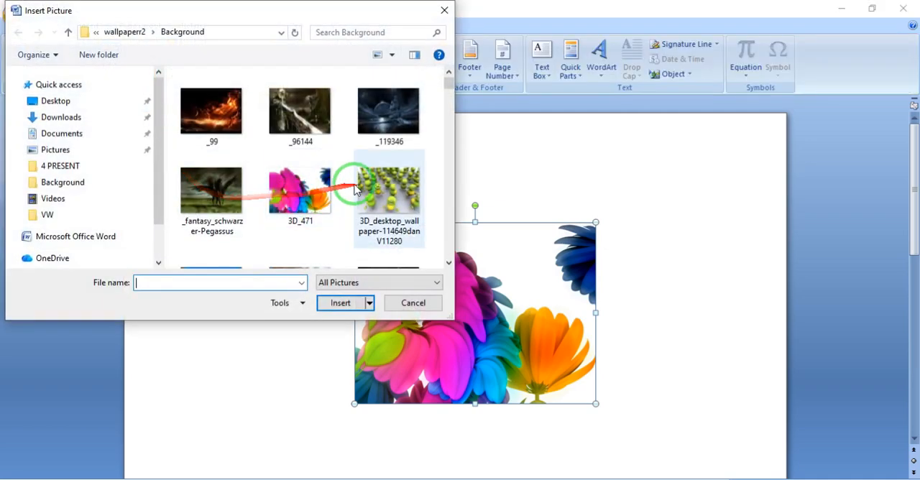
double_click(240, 182)
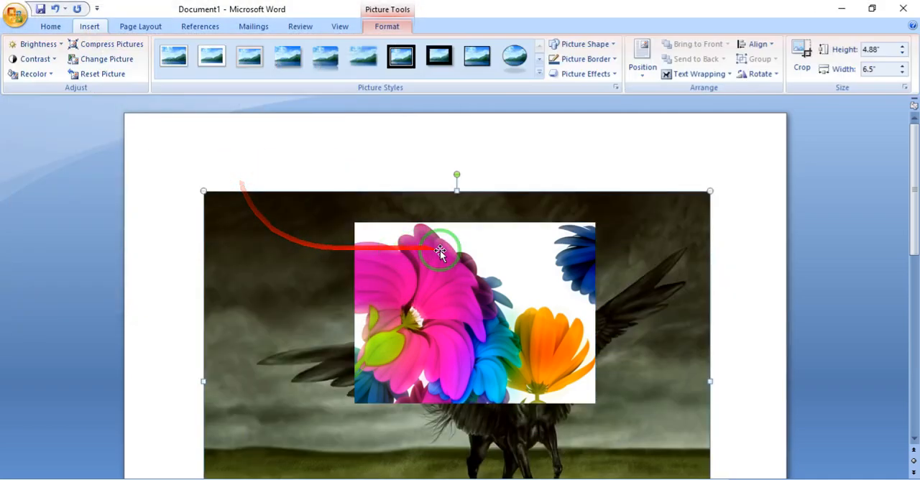
click(649, 199)
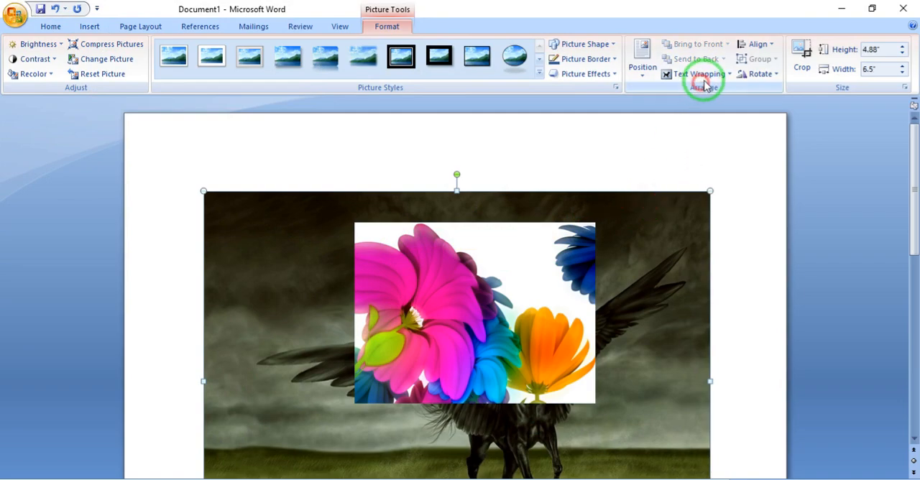
click(701, 74)
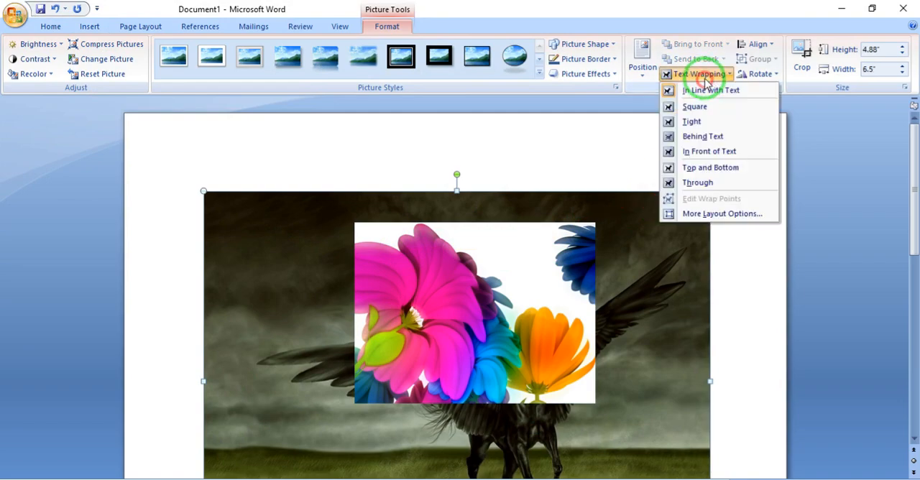
click(693, 153)
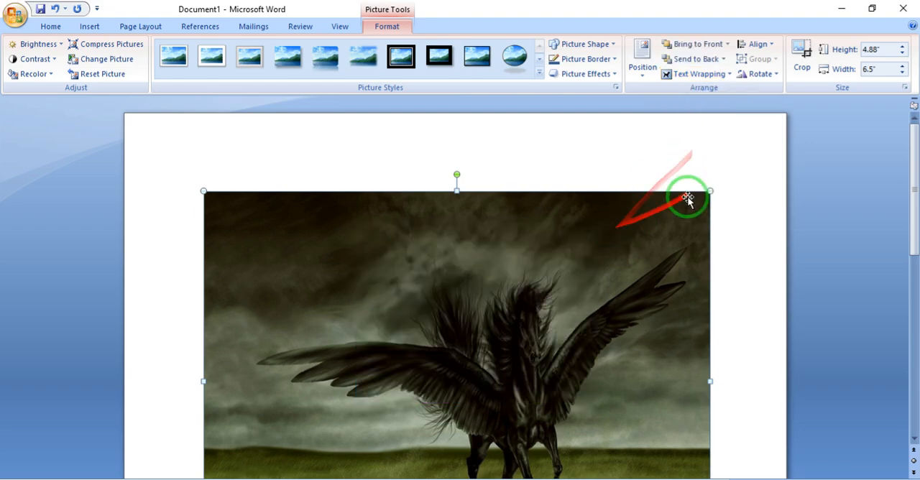
- Shrink the Pegasus picture to about 2.44 by 3.26 inches and move the flower picture toward the page's left edge
drag(708, 190, 624, 239)
drag(573, 250, 531, 257)
drag(386, 278, 281, 281)
drag(341, 279, 267, 276)
- Move the Pegasus picture so it overlaps the flower picture and send it to the back
drag(577, 287, 431, 288)
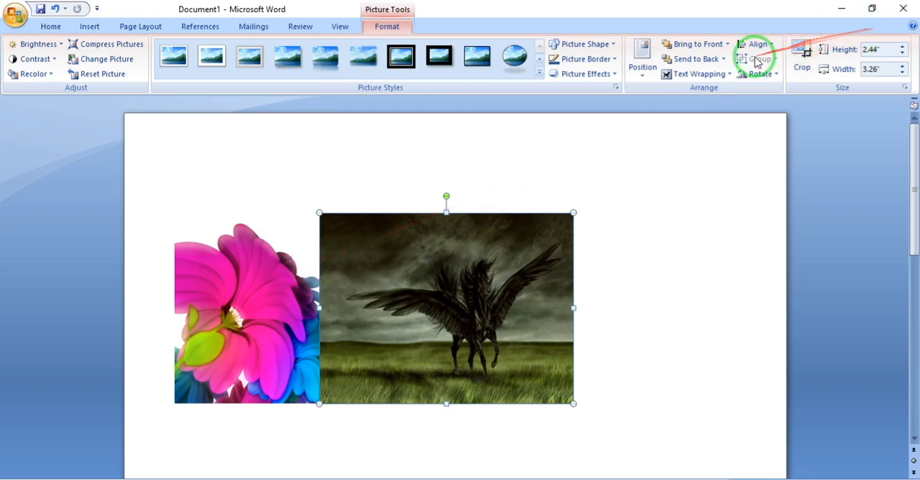
click(685, 62)
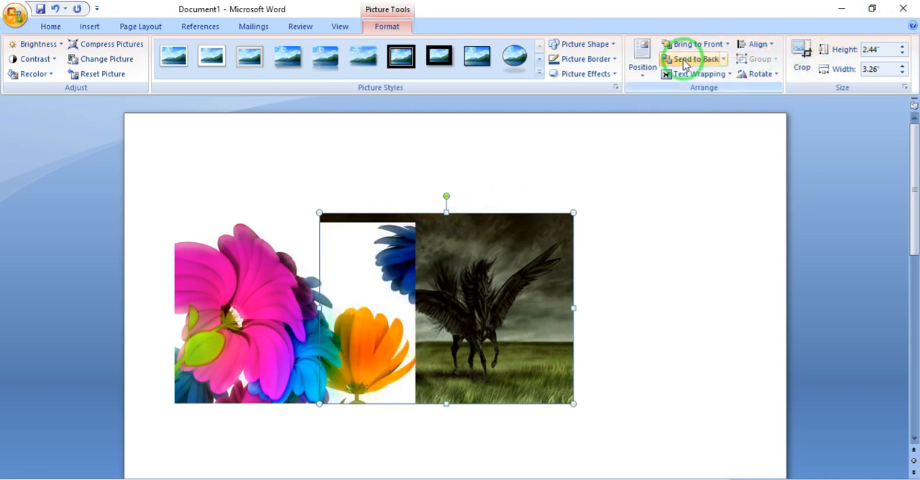
- Bring the Pegasus picture to the front and move it clear of the flower picture, toward the page's right side
click(701, 46)
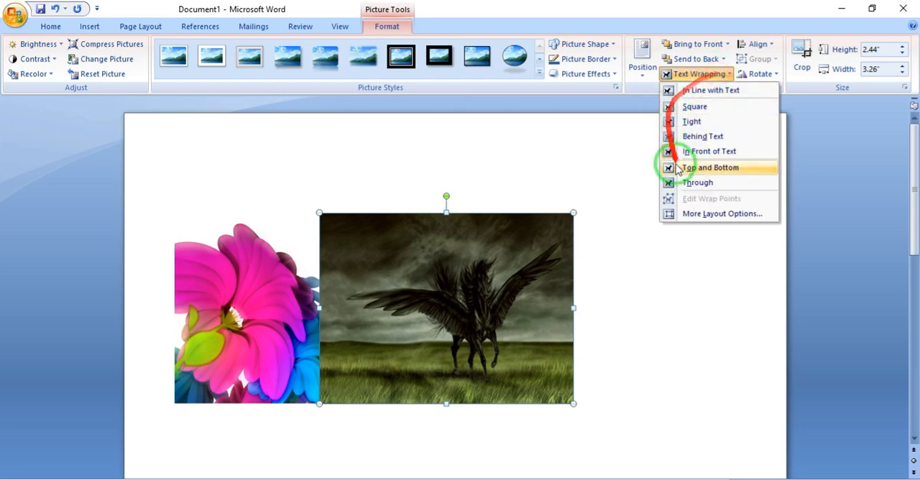
click(569, 175)
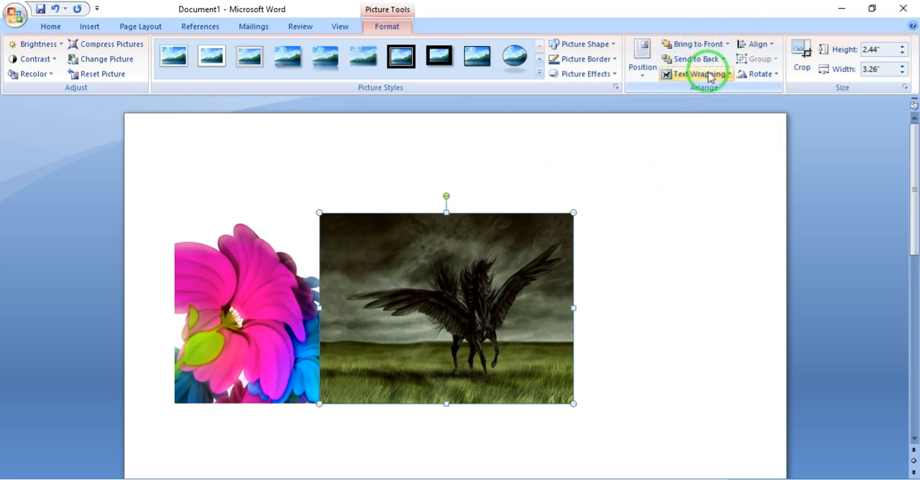
drag(427, 314, 575, 277)
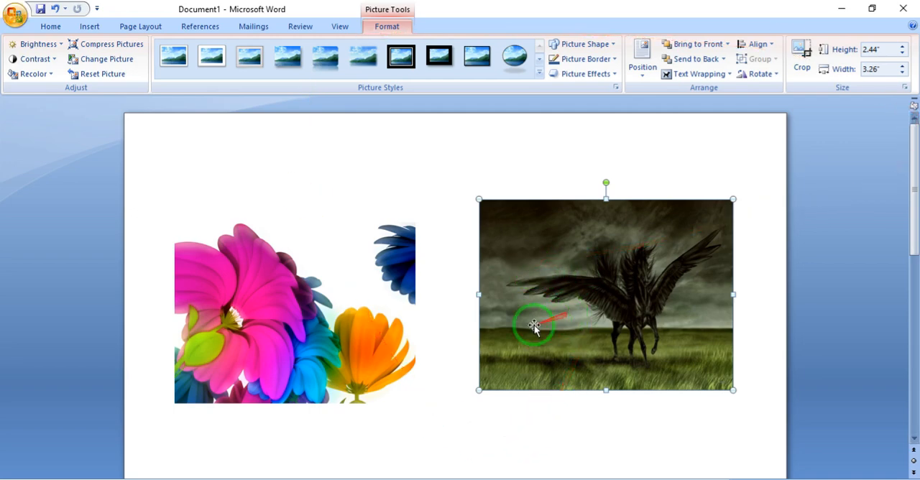
- Align the flower and Pegasus pictures with Align Center, then separate them, placing the Pegasus to the left of the flower
shift+click(330, 282)
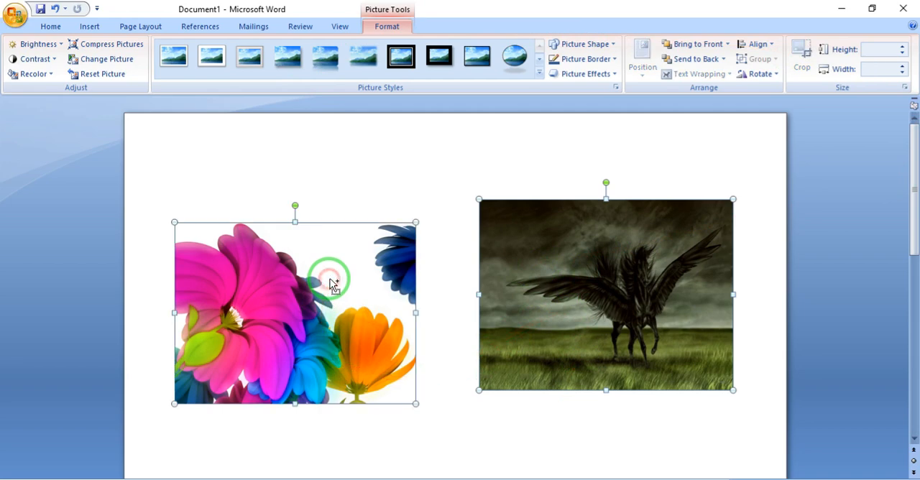
click(774, 45)
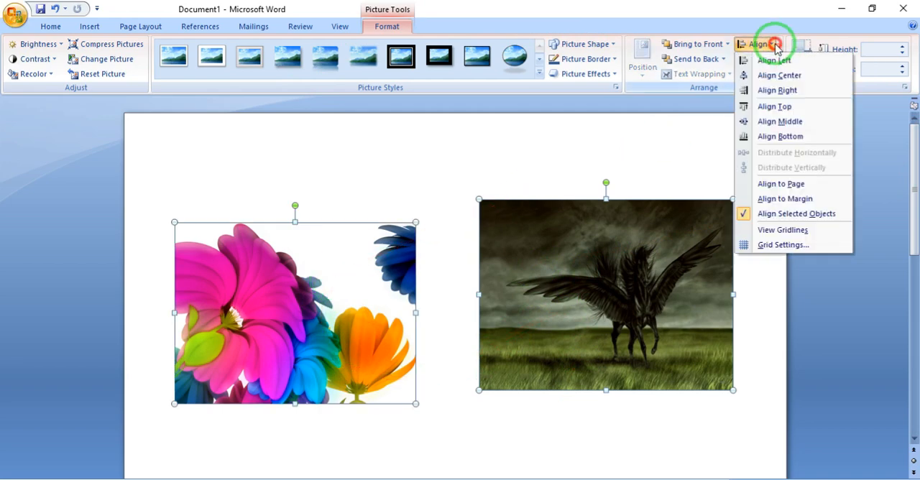
click(790, 78)
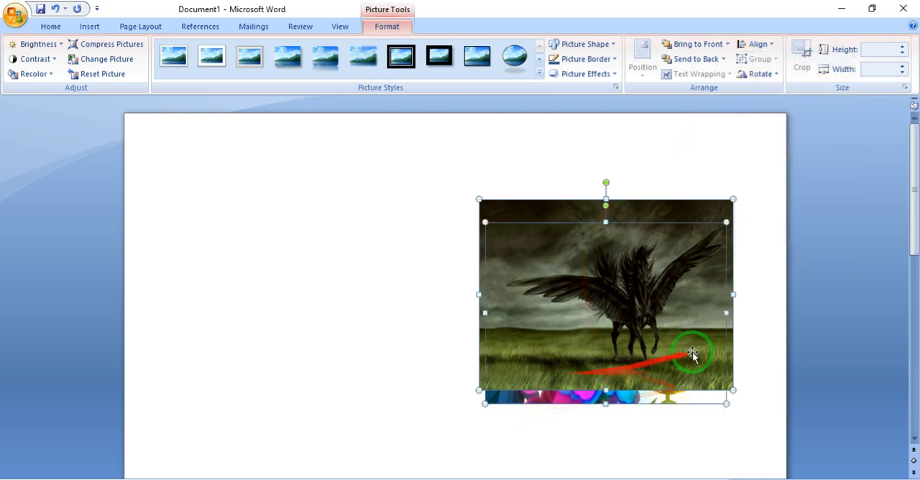
click(425, 297)
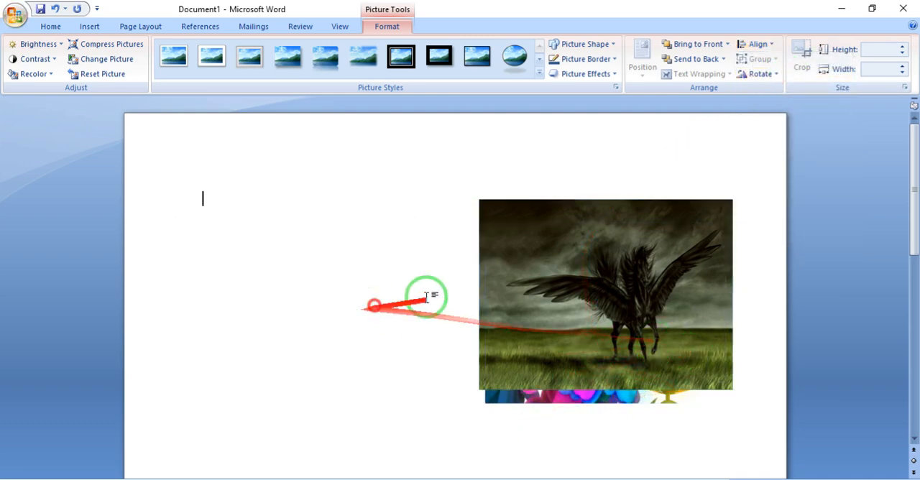
drag(575, 304, 294, 282)
drag(526, 298, 497, 277)
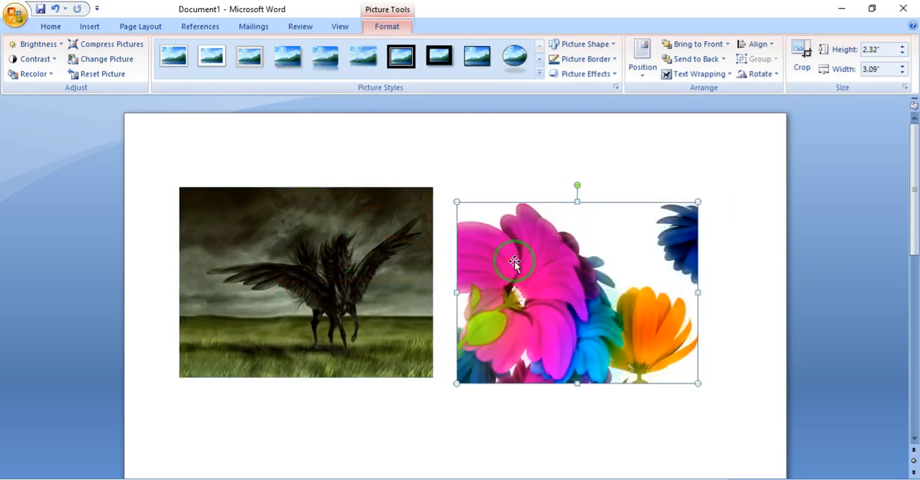
- Select both pictures together using Select Objects and move them slightly down the page as a pair
click(52, 26)
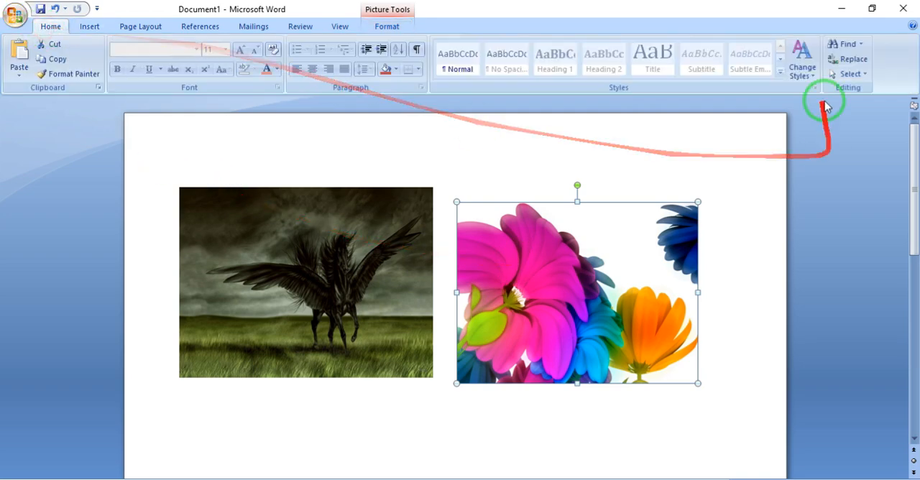
click(848, 73)
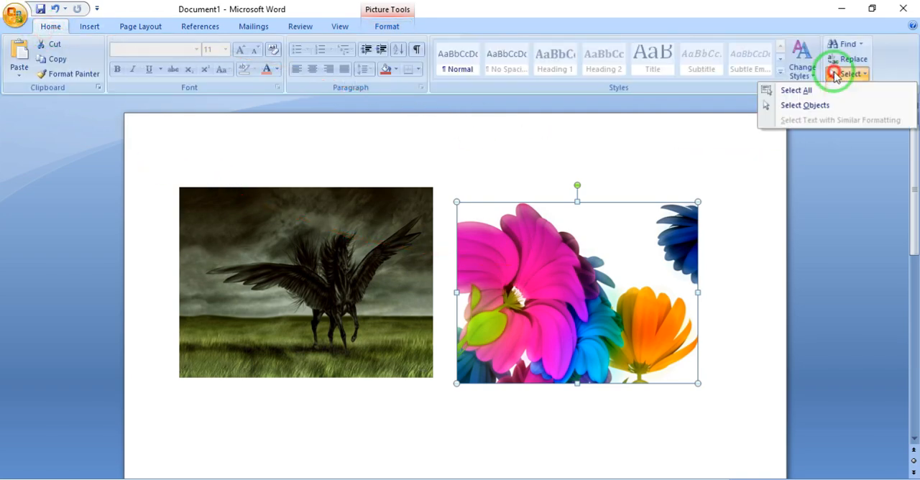
click(815, 109)
drag(152, 170, 741, 436)
click(331, 257)
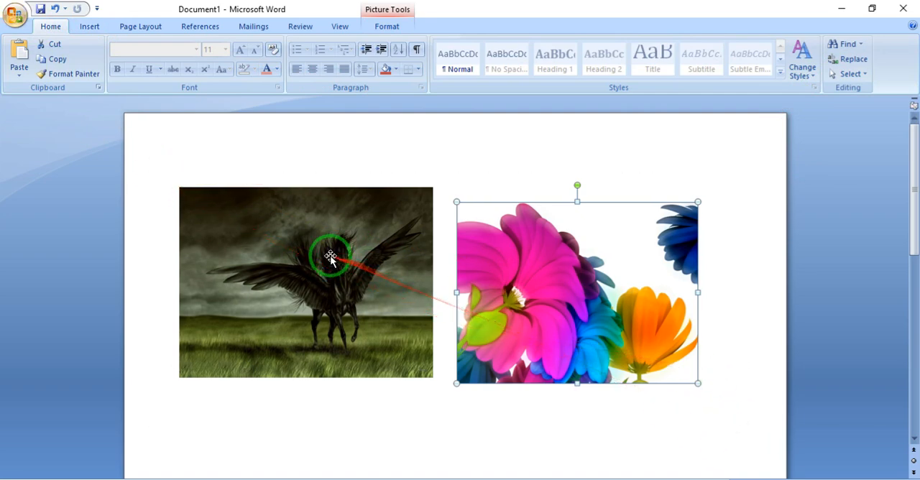
shift+click(555, 280)
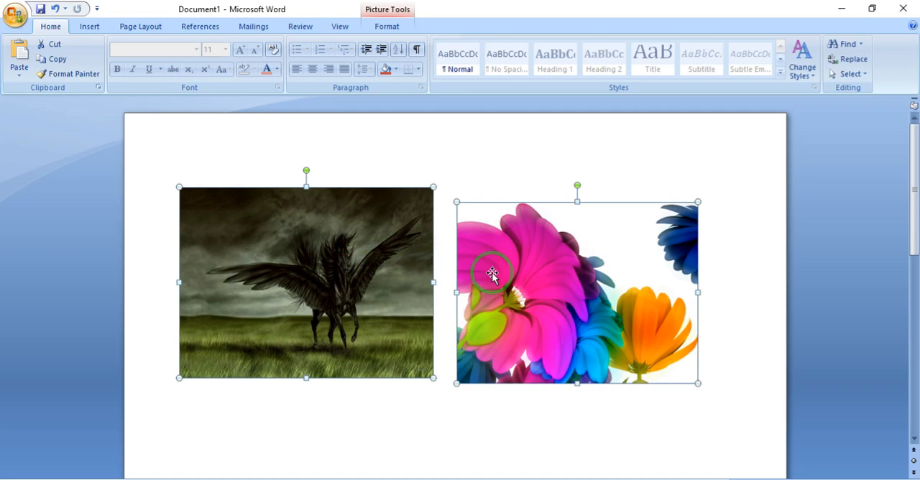
drag(492, 273, 529, 288)
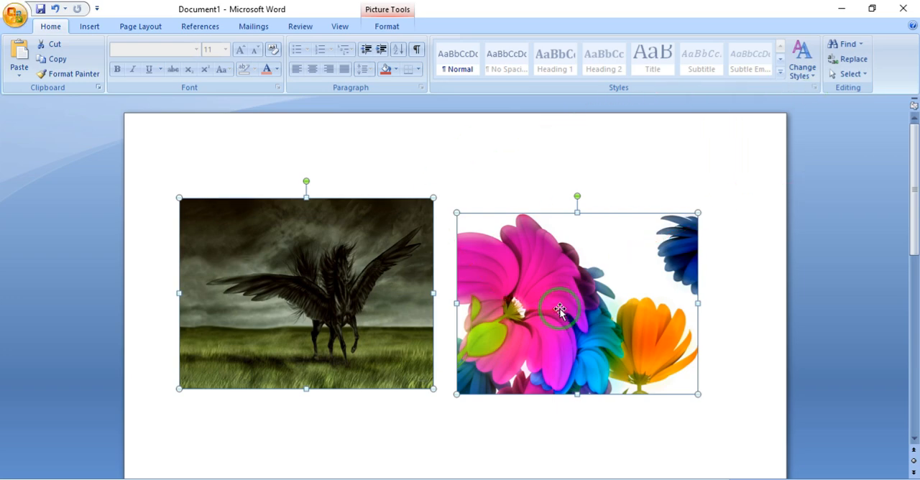
click(386, 26)
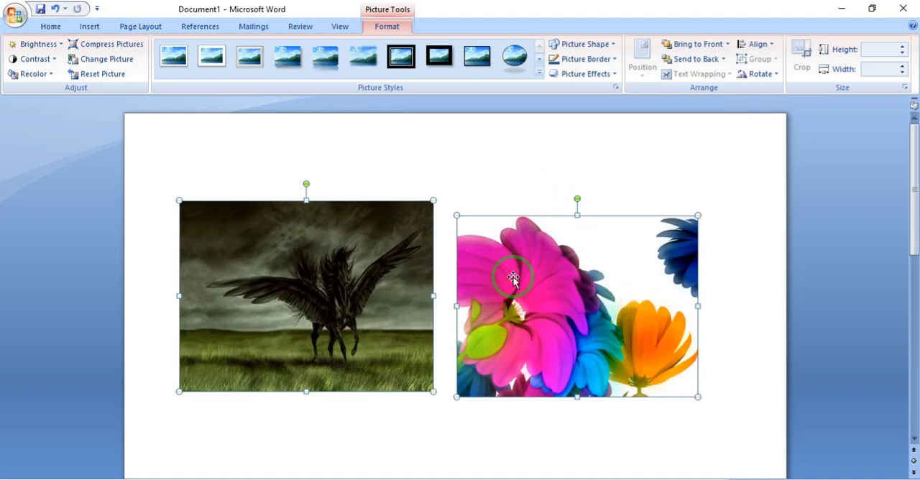
- Deselect the pictures and dismiss the Windows Defender notification
click(513, 276)
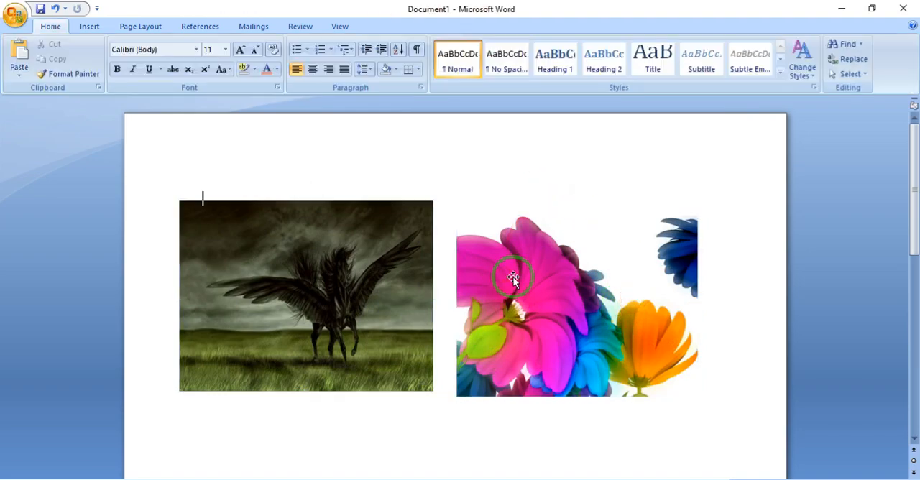
click(519, 270)
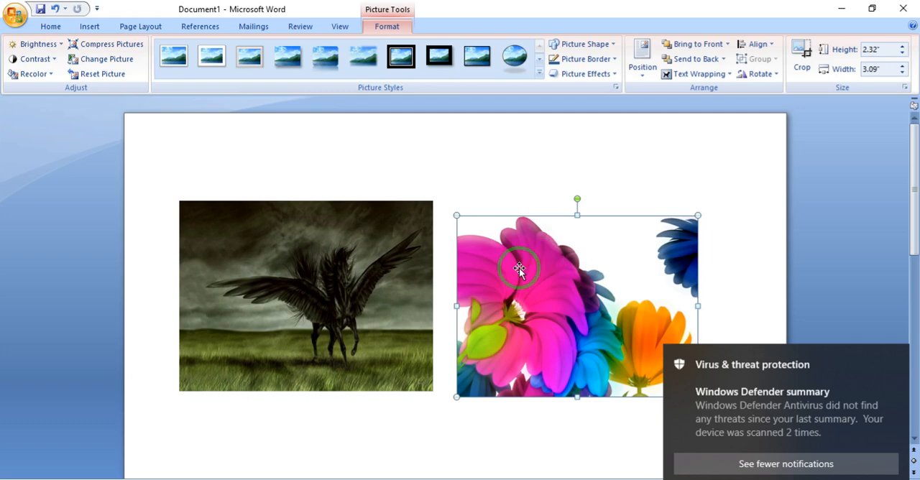
ctrl+click(386, 288)
click(632, 186)
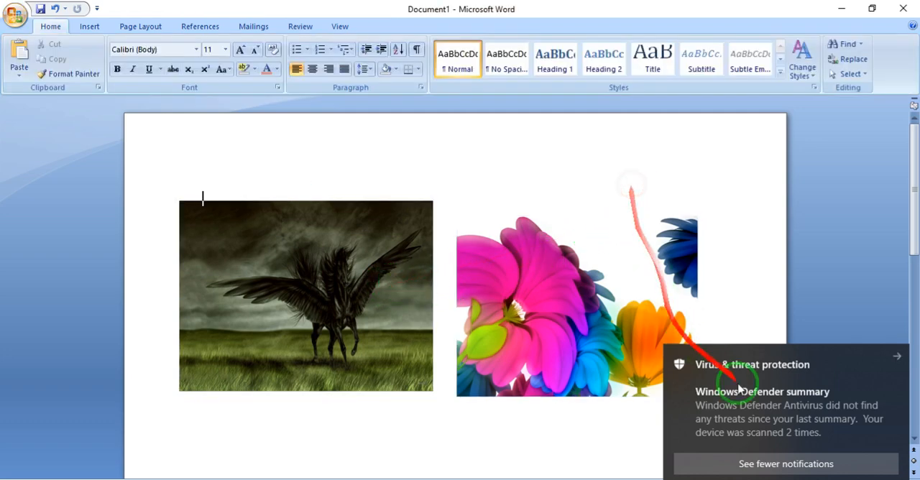
click(886, 356)
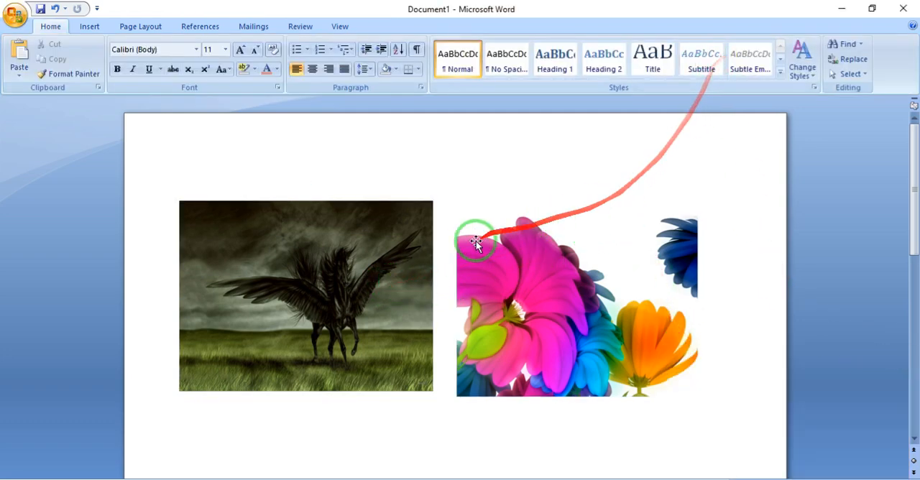
- Rotate the Pegasus picture left 90°, then undo the rotation
click(410, 262)
click(579, 293)
click(369, 262)
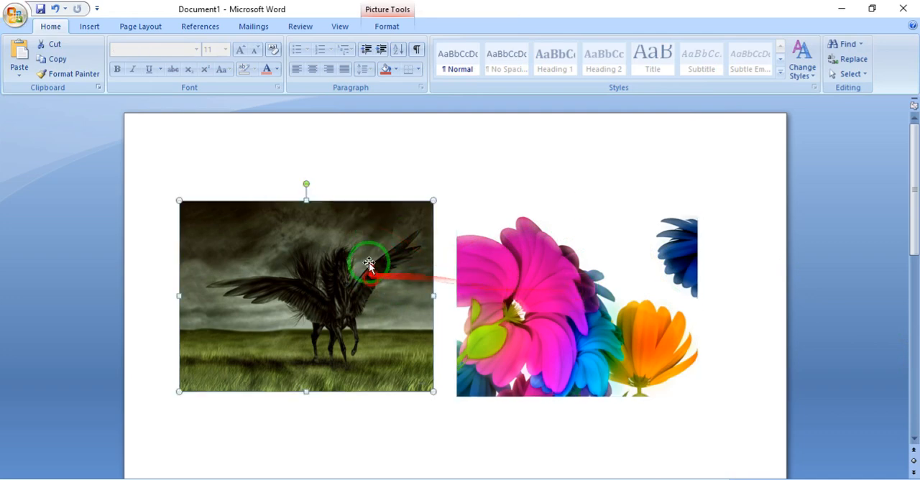
click(377, 25)
click(760, 74)
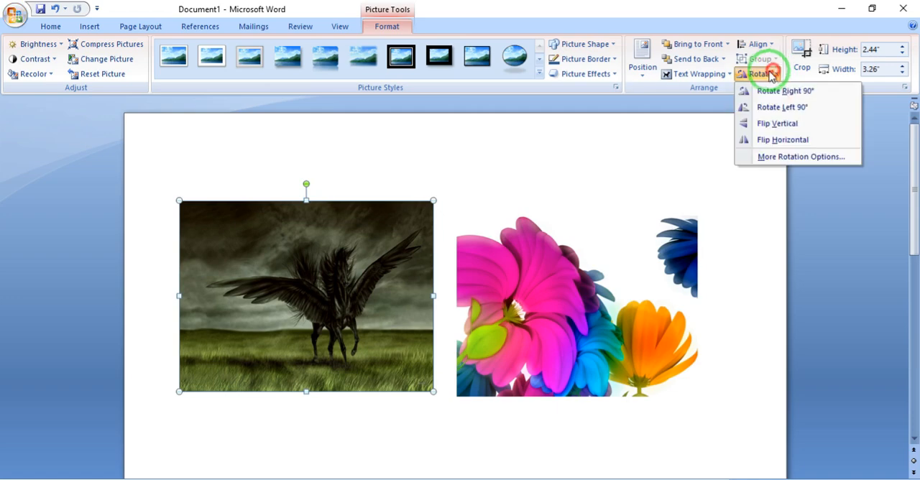
click(757, 108)
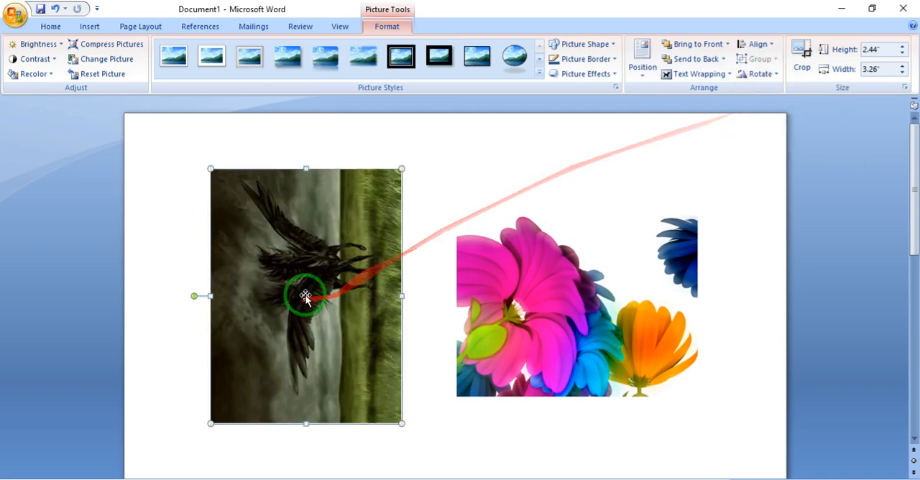
key(ctrl+z)
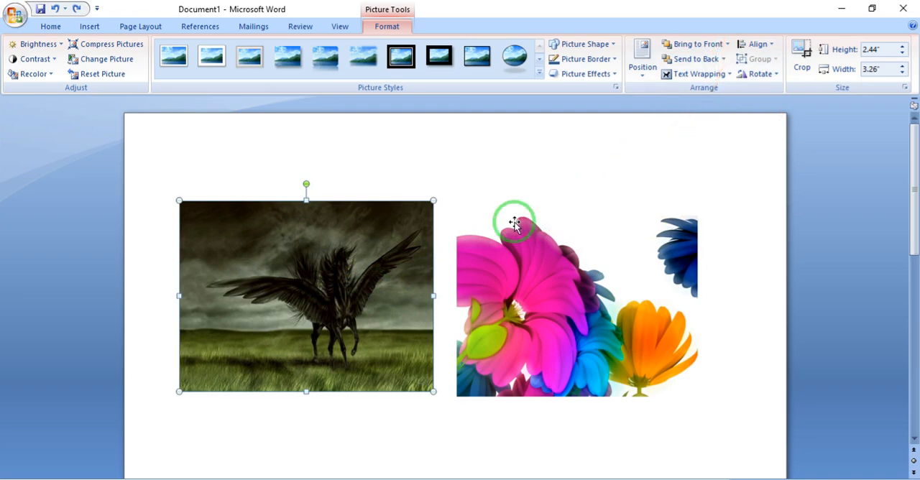
- Crop the Pegasus picture's left, right and bottom edges to about 2.05 by 2.25 inches, and reposition both pictures on the page
drag(569, 219, 630, 295)
click(427, 292)
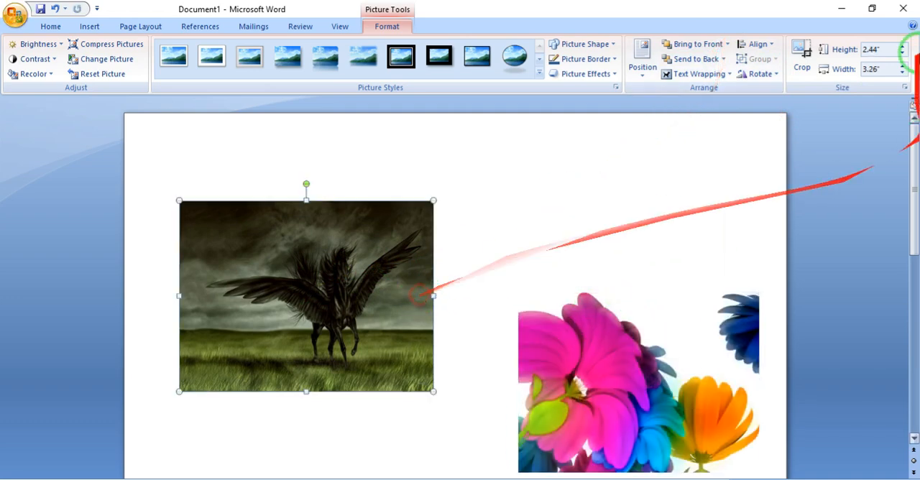
click(800, 59)
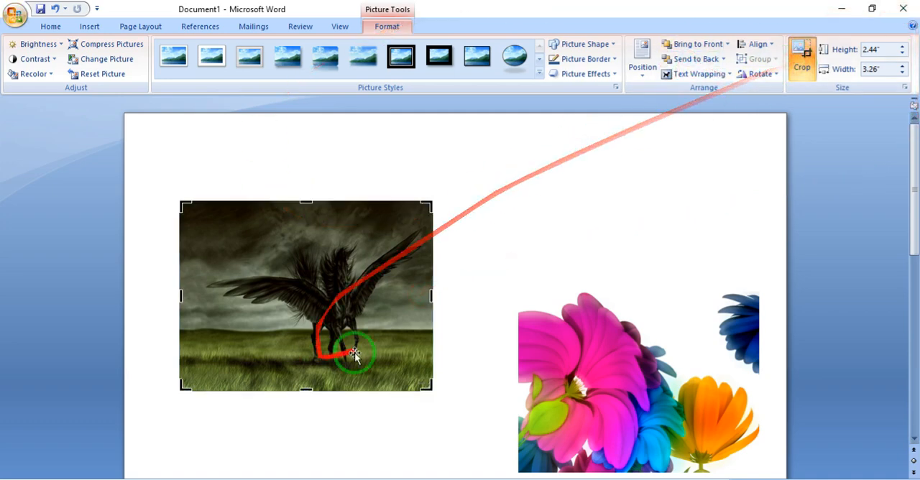
drag(430, 297, 396, 300)
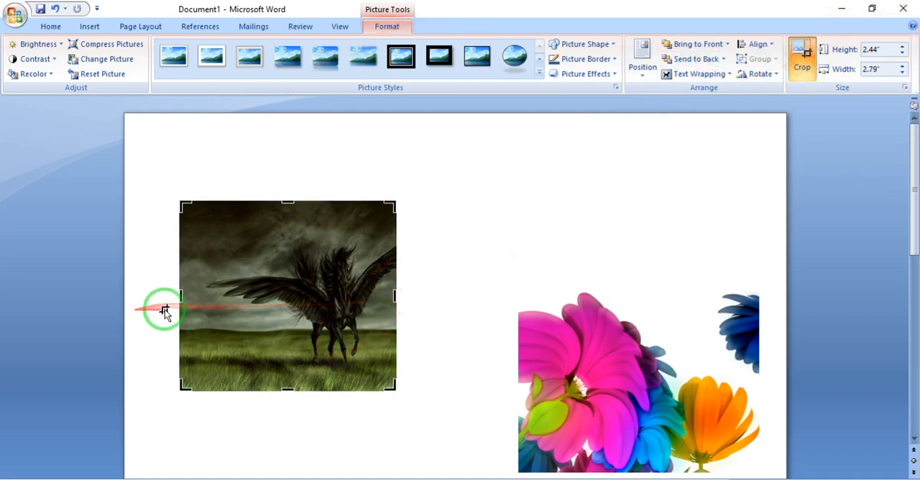
drag(180, 296, 222, 310)
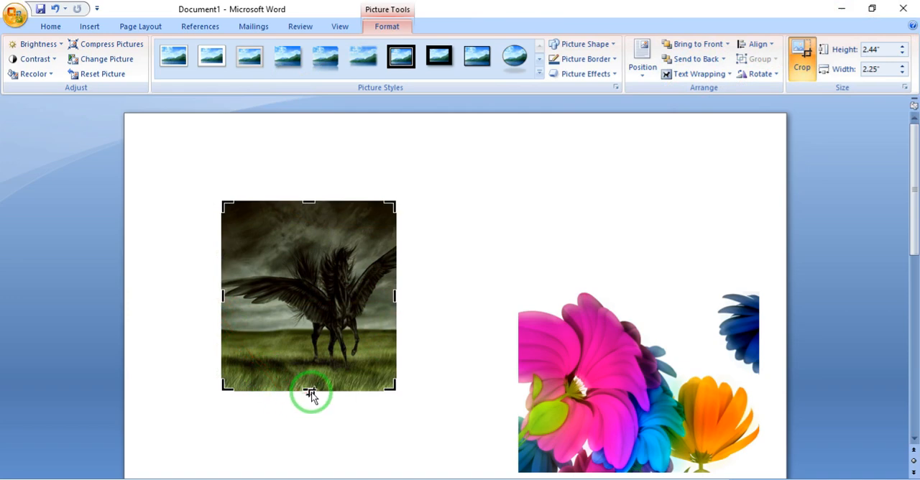
drag(310, 389, 319, 361)
click(484, 308)
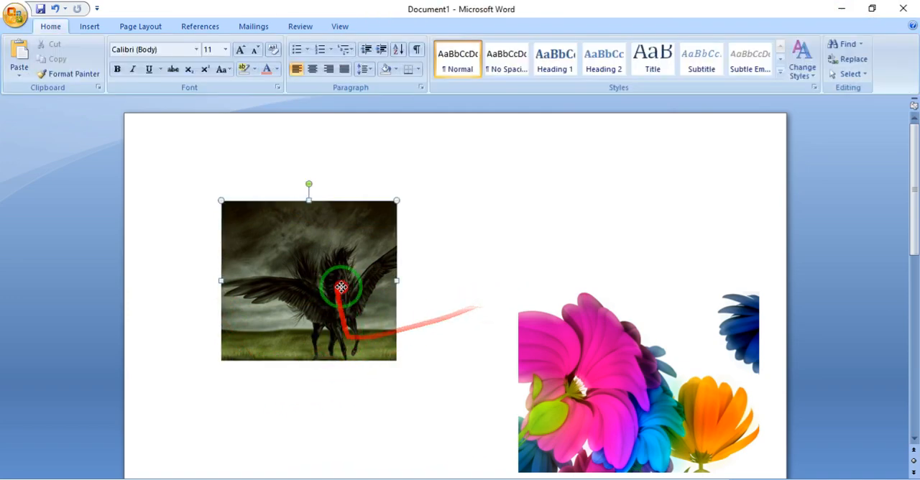
drag(328, 325, 372, 282)
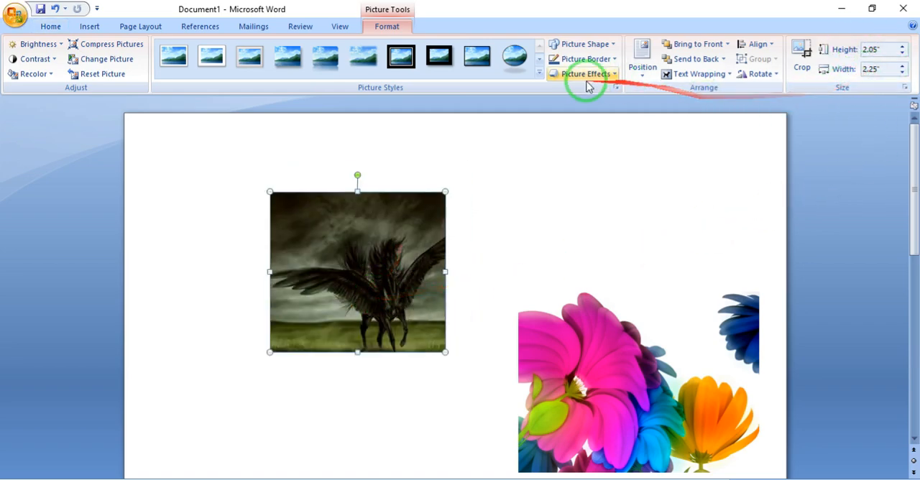
- Delete the Pegasus and flower pictures so the page is blank
click(392, 24)
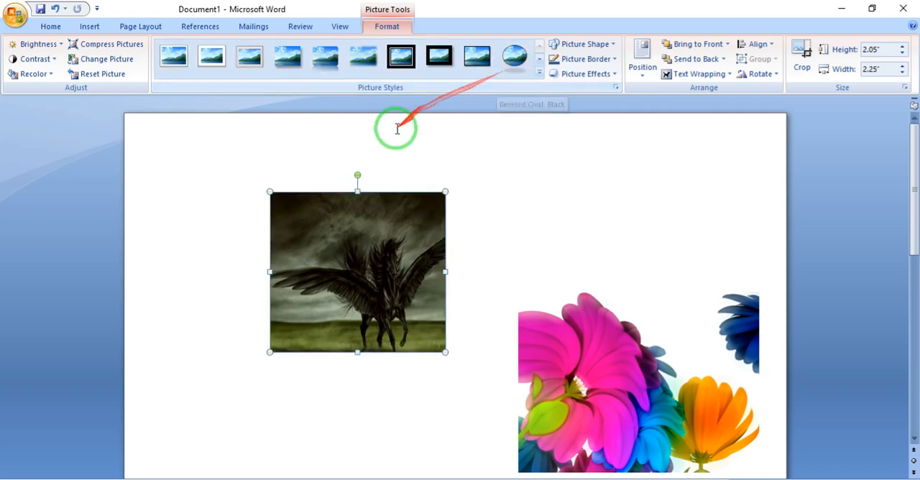
click(87, 26)
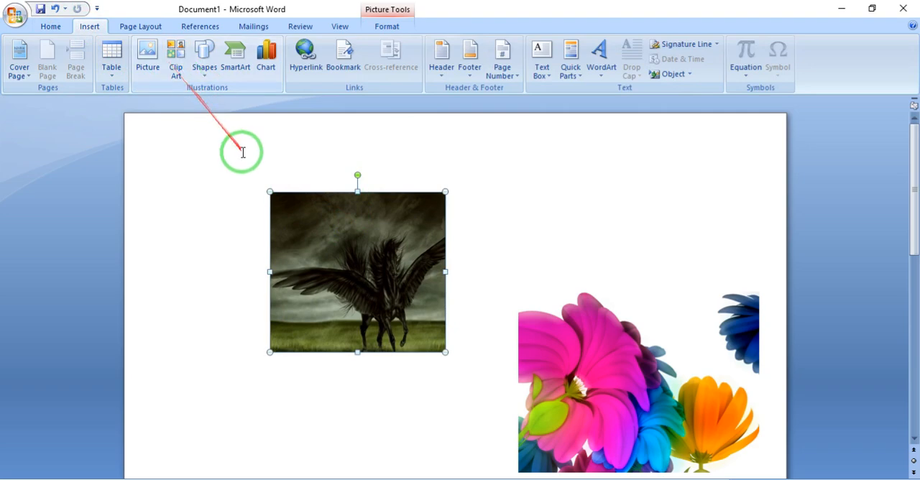
click(243, 152)
key(Delete)
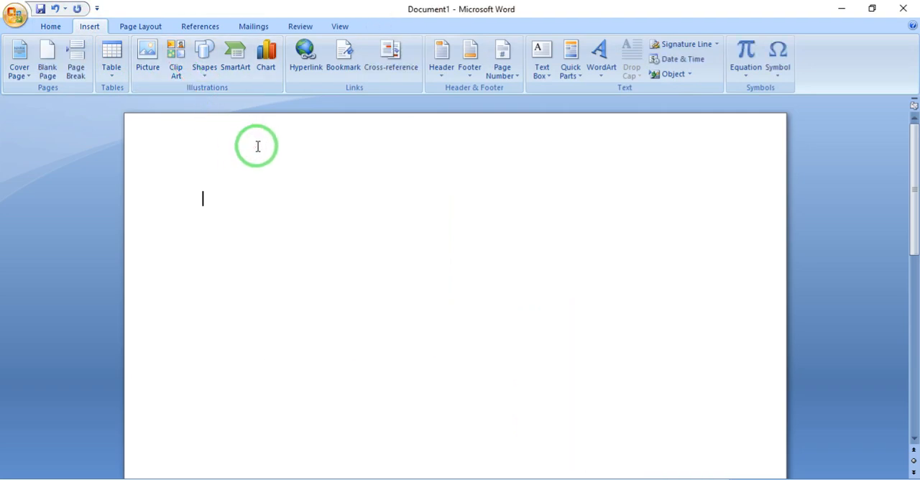
- Search Clip Art for COMPUTER, including the additional images from Microsoft Office Online
click(178, 63)
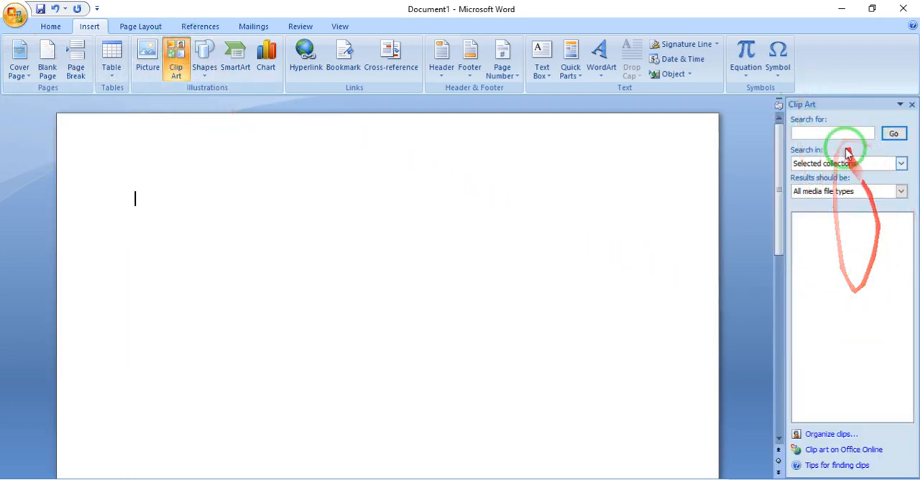
click(824, 129)
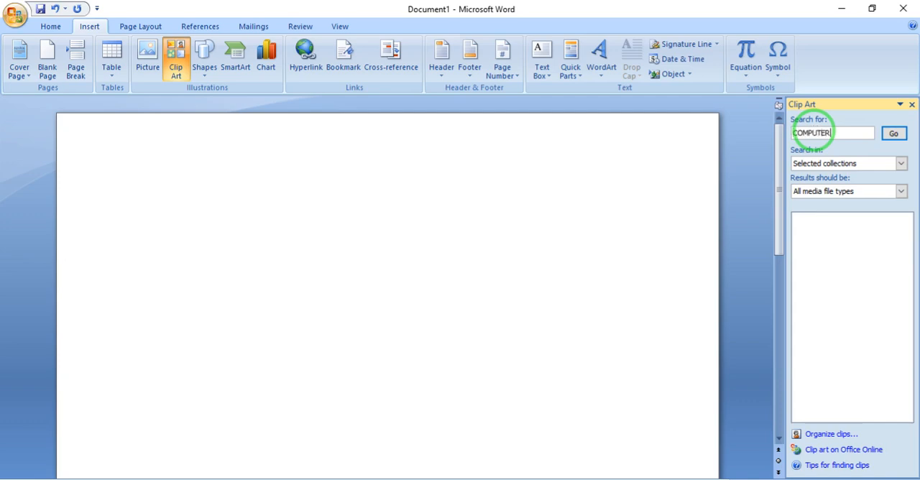
key(Return)
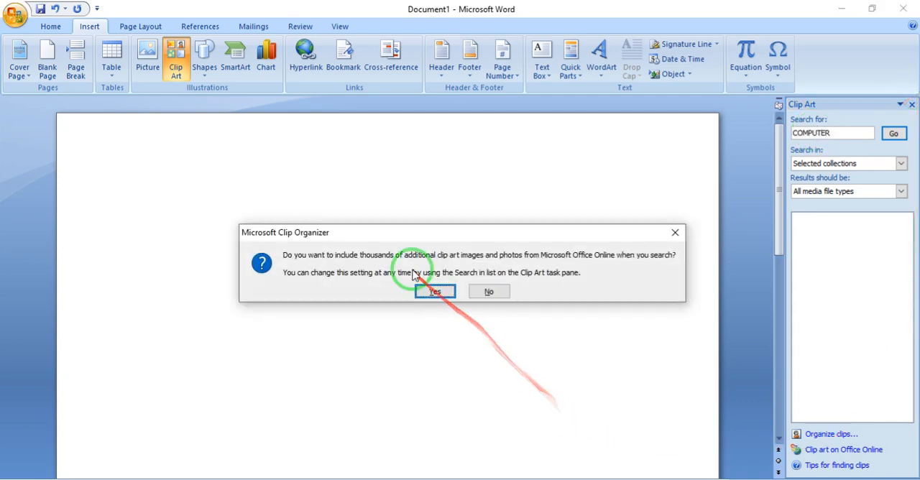
click(435, 291)
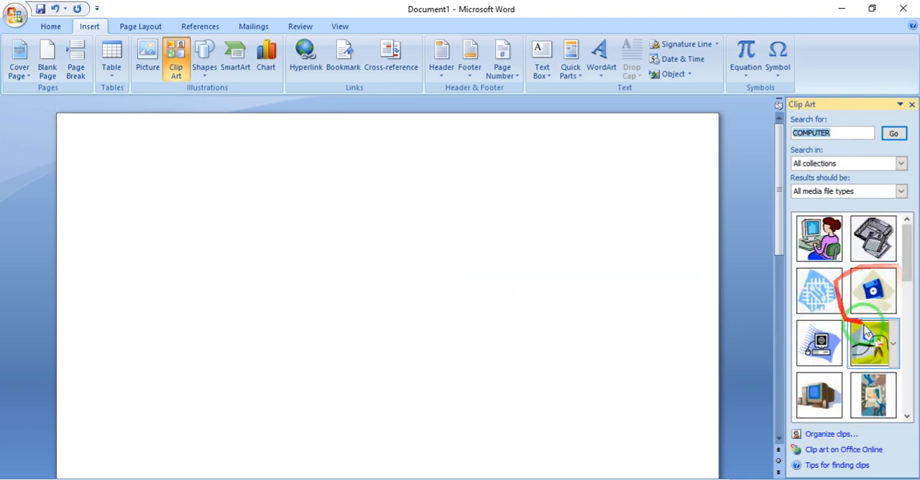
- Insert the clip art of the woman at a computer and set its text wrapping to In Front of Text
scroll(859, 317, down, 5)
scroll(850, 330, up, 5)
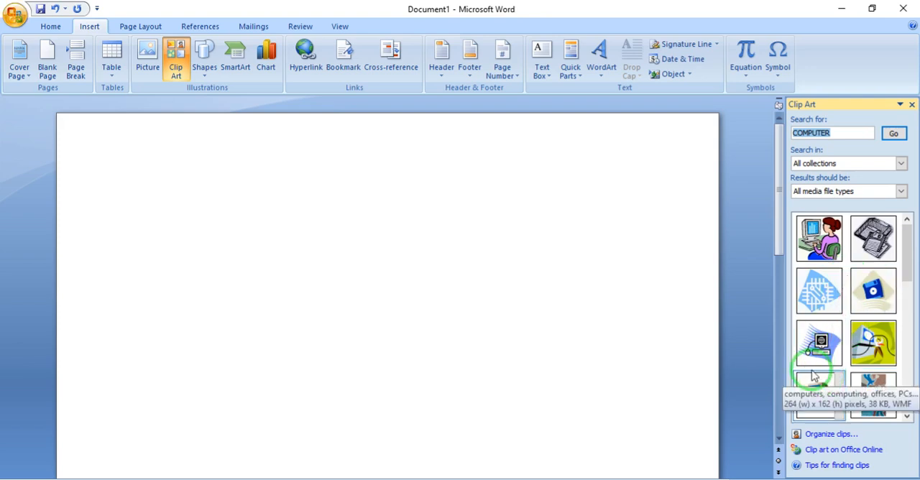
click(822, 231)
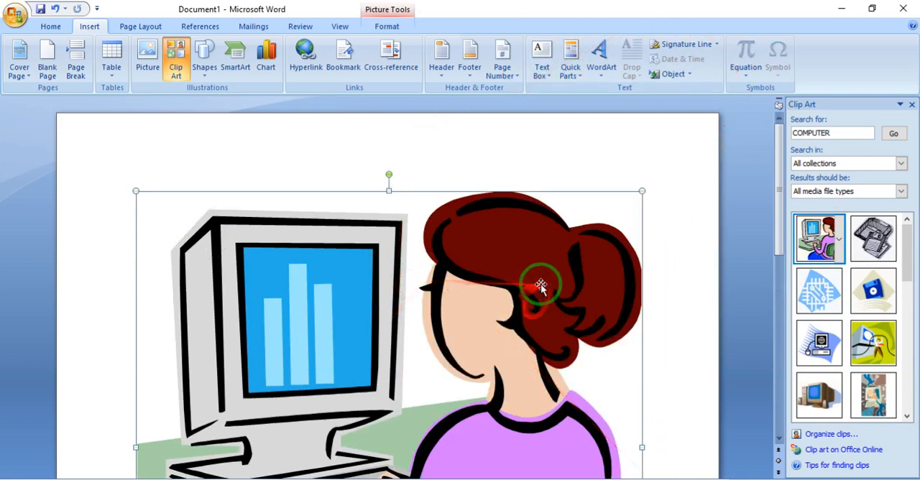
click(387, 25)
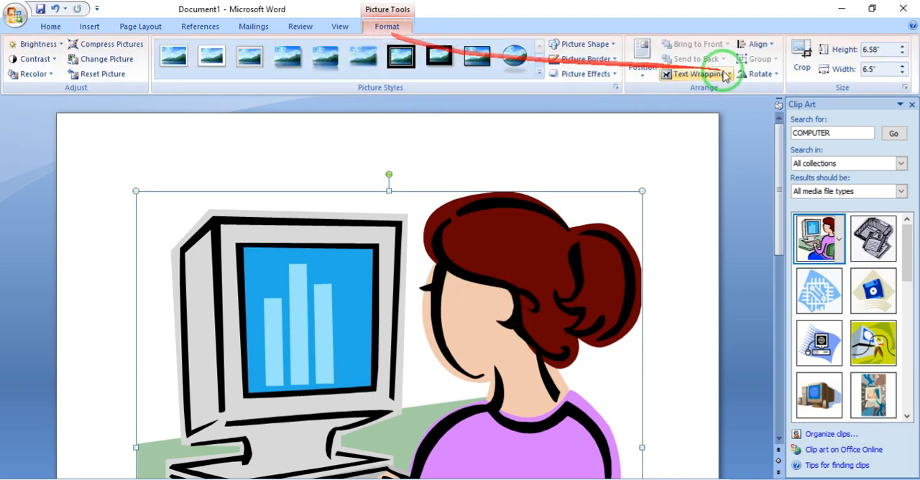
click(725, 75)
click(709, 152)
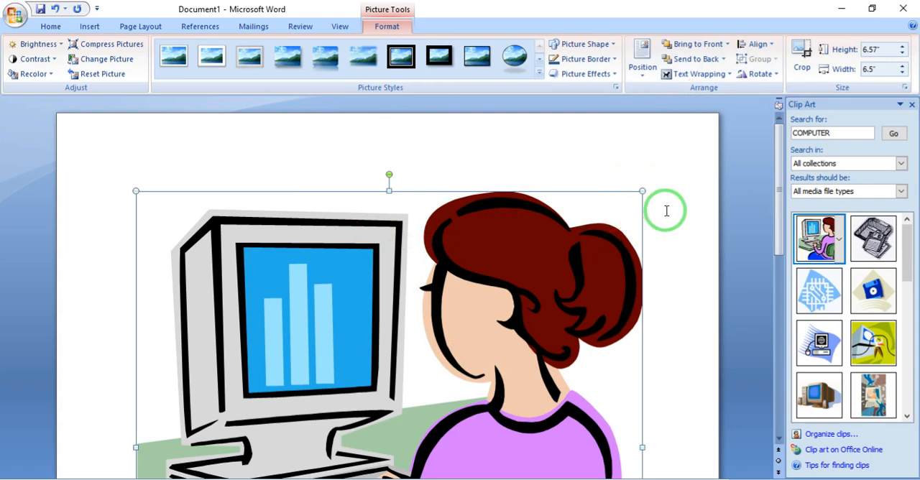
click(89, 26)
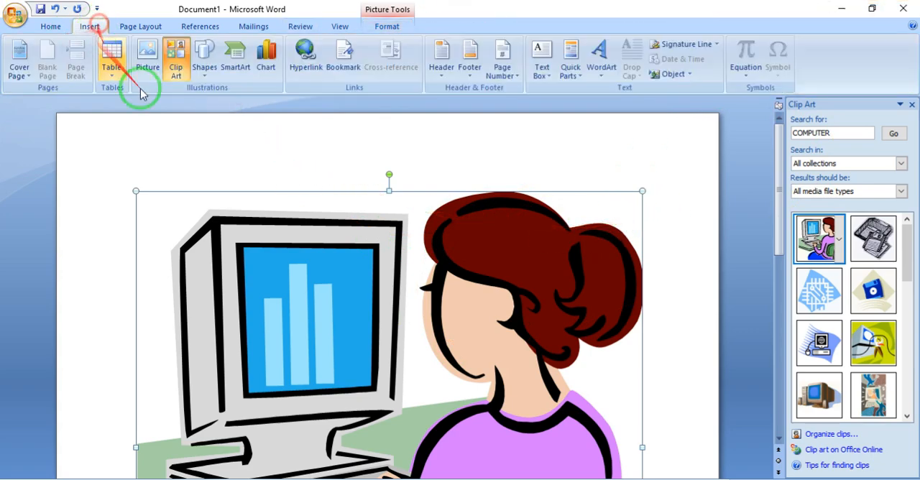
click(599, 75)
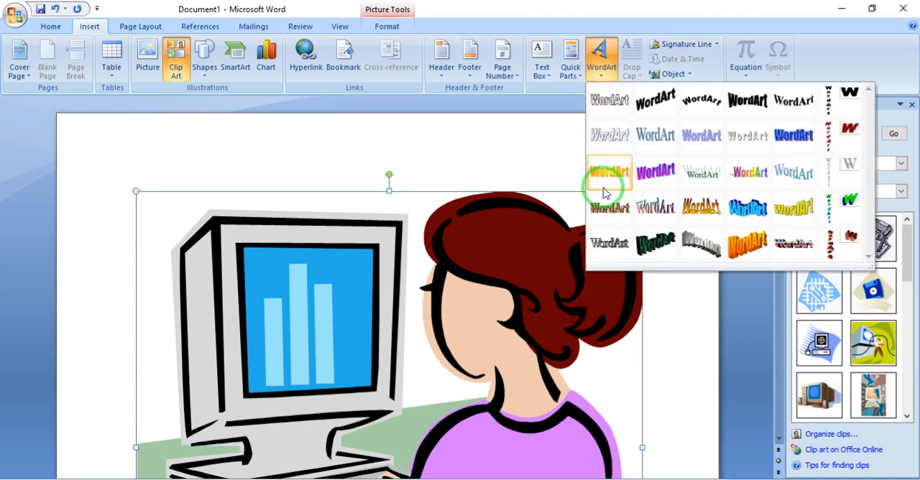
click(413, 154)
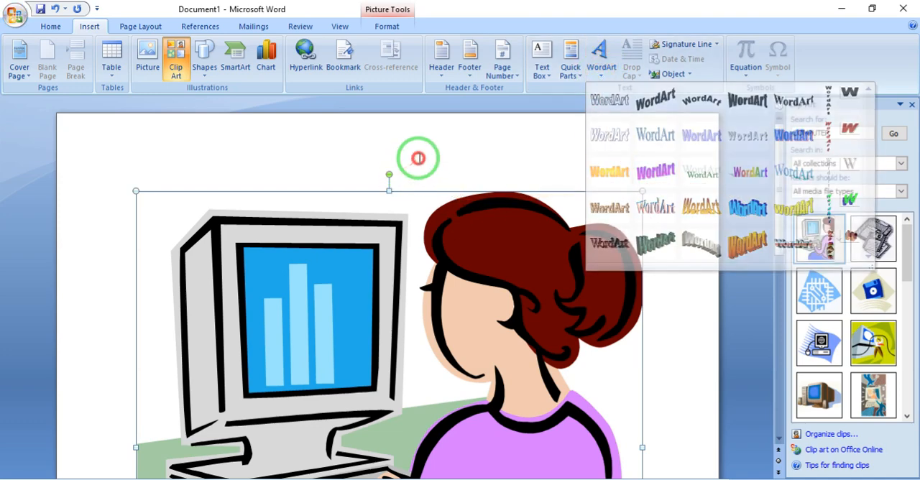
click(386, 26)
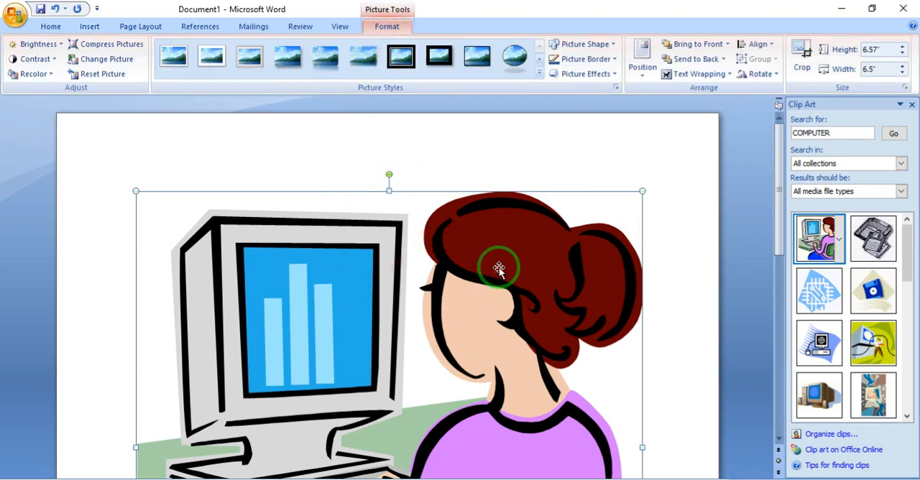
- Shrink the woman-at-computer picture to about 1.64 by 1.61 inches and reposition it near the page's center
drag(644, 189, 436, 370)
drag(307, 433, 465, 239)
drag(510, 271, 453, 245)
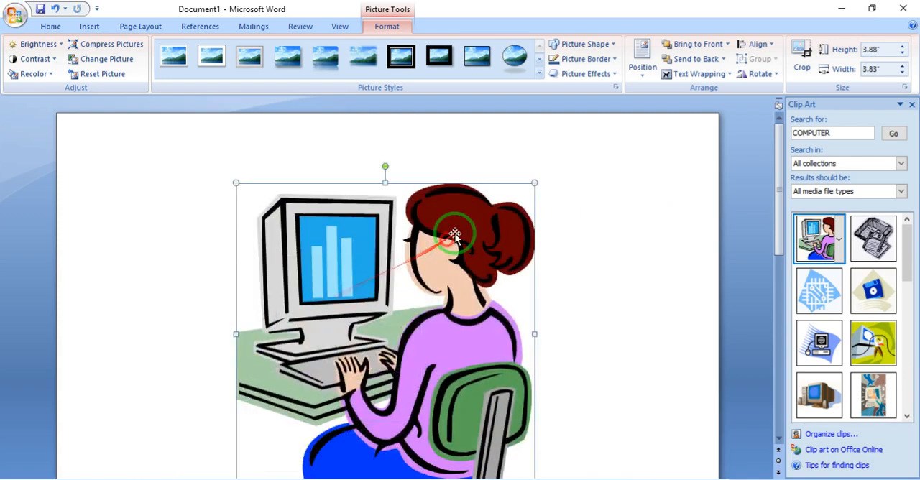
drag(537, 182, 363, 357)
drag(279, 439, 435, 286)
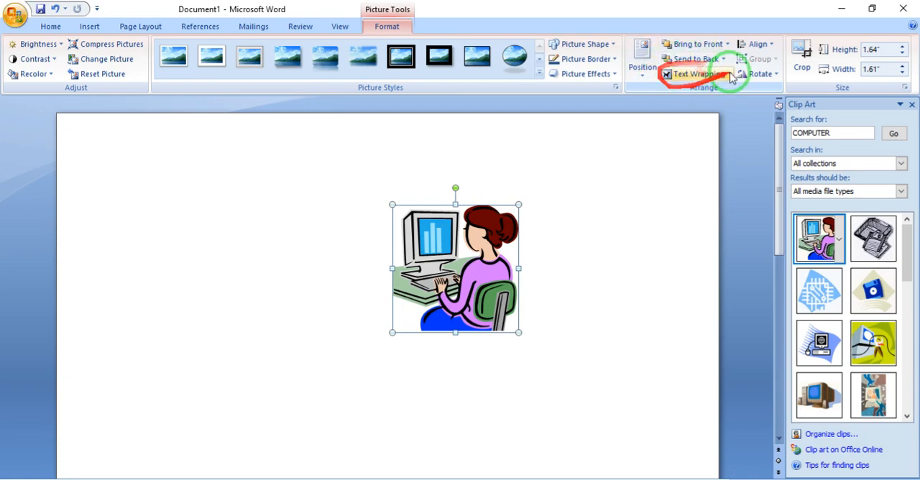
drag(447, 270, 359, 315)
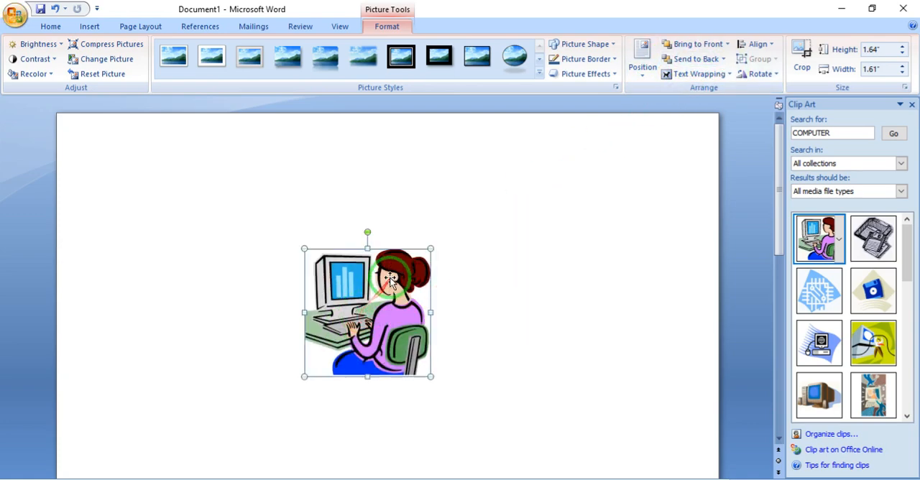
- Delete the woman-at-computer picture and search Clip Art for MAN
key(Delete)
drag(852, 133, 533, 133)
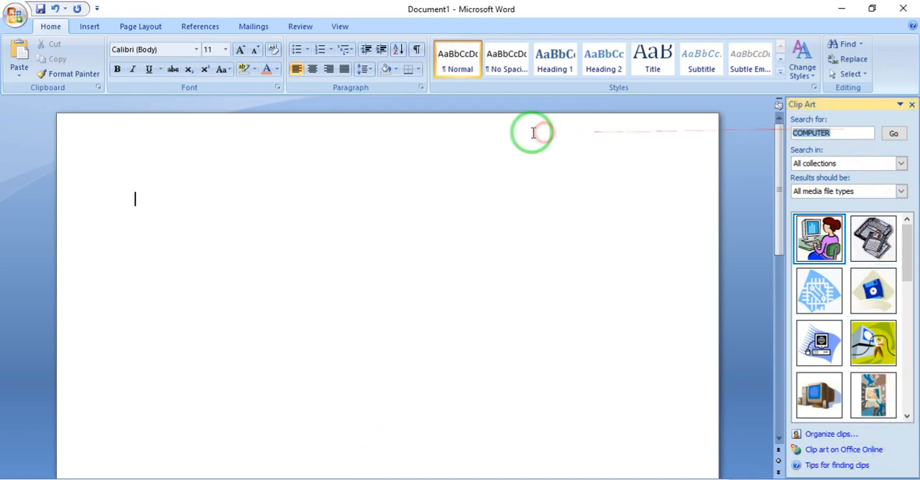
text(MAN)
key(Return)
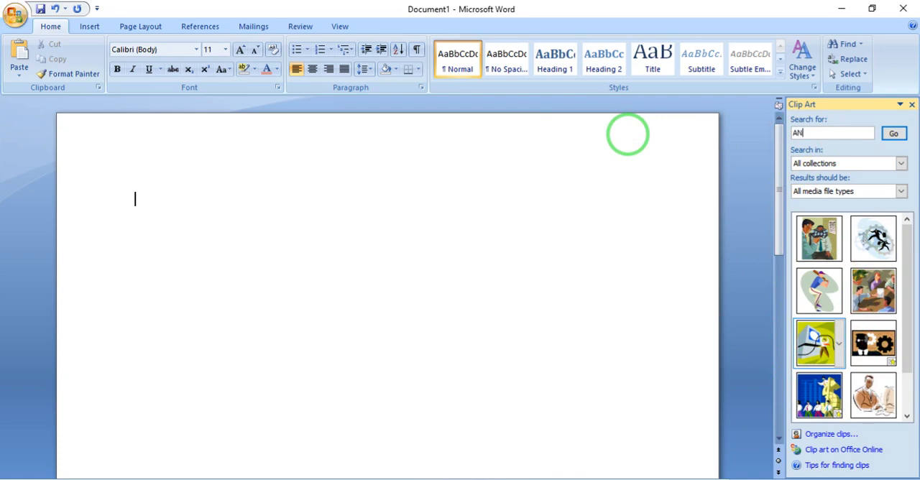
- Search Clip Art for ANIMALS and insert the tiger picture into the document
text(ANIMALS)
key(Return)
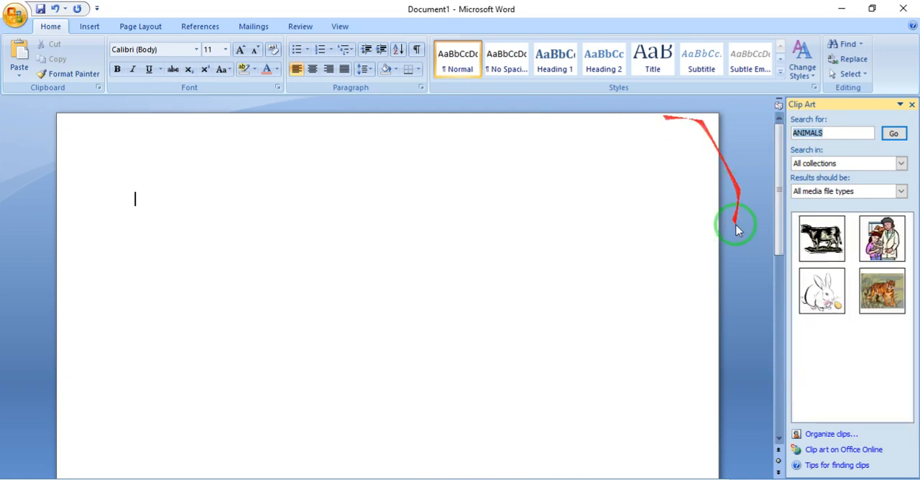
click(875, 301)
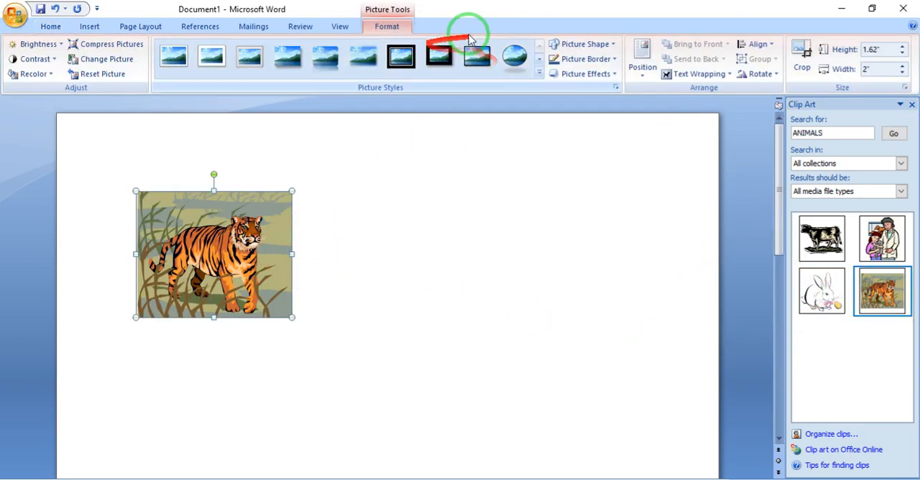
- Set the tiger picture's text wrapping to In Front of Text and move it further into the page
click(697, 74)
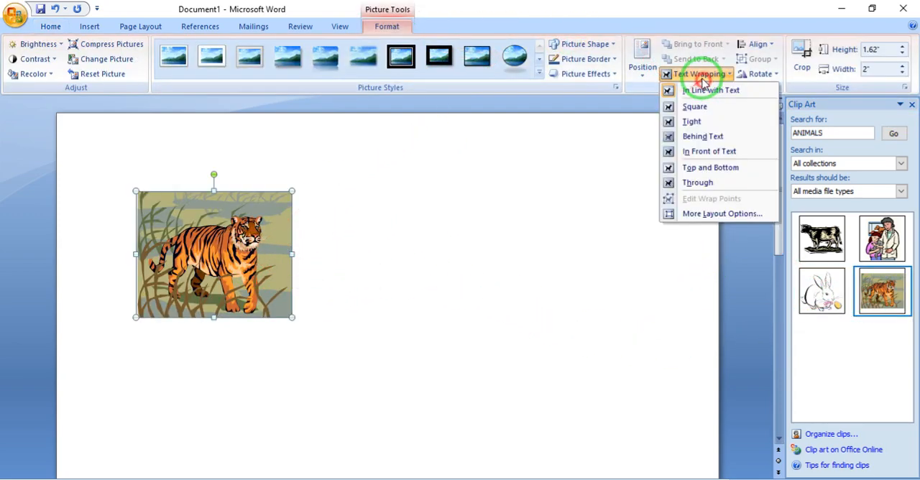
click(698, 152)
drag(154, 256, 242, 271)
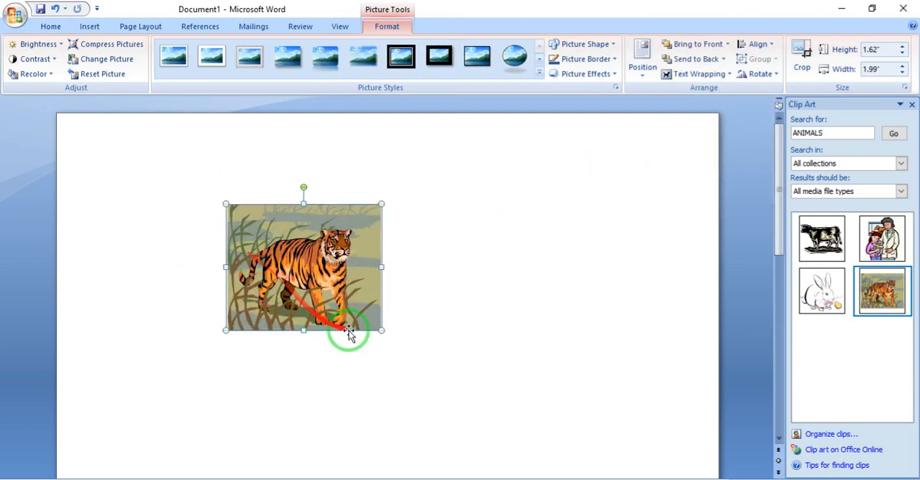
- Enlarge the tiger picture to about 3.02 by 3.72 inches and reposition it in the middle of the page
drag(382, 330, 516, 433)
drag(399, 291, 468, 239)
drag(464, 243, 415, 293)
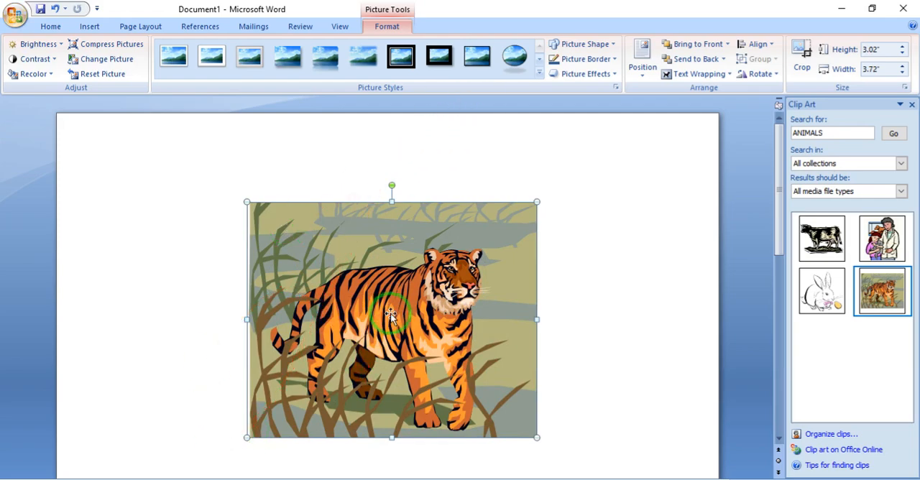
drag(390, 313, 384, 271)
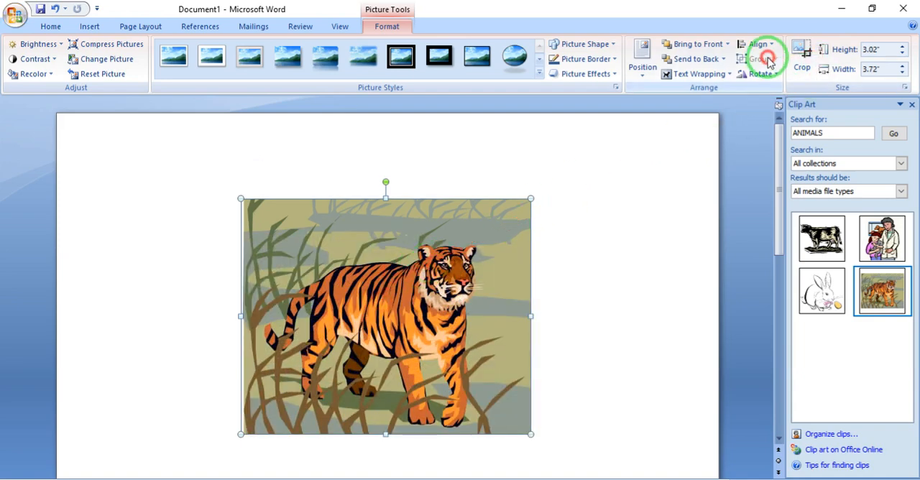
mouse_move(377, 319)
mouse_down()
mouse_move(406, 277)
mouse_move(382, 316)
mouse_up()
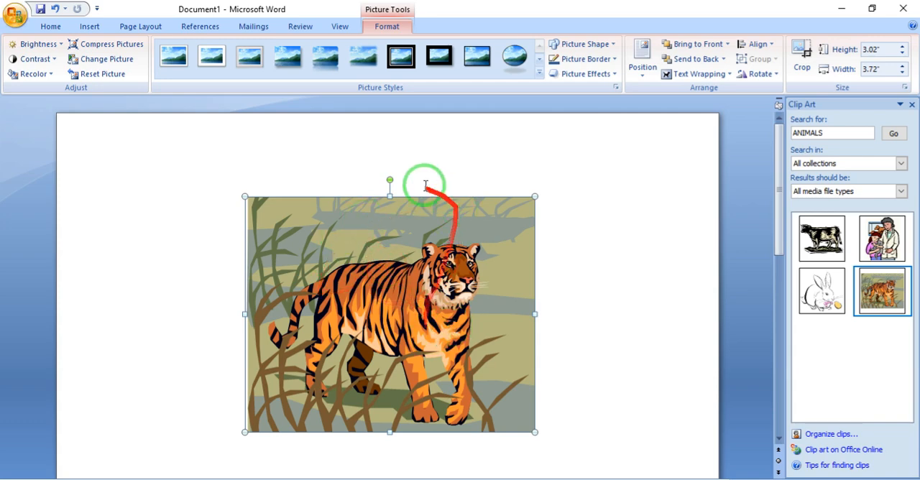
mouse_move(424, 290)
mouse_down()
mouse_move(380, 252)
mouse_move(431, 287)
mouse_up()
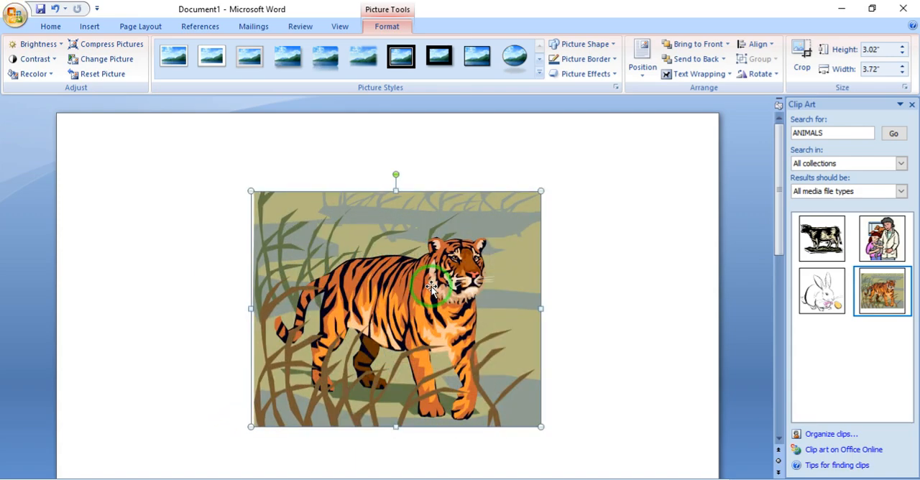
- Delete the tiger picture and insert the rabbit clip art in its place
key(Delete)
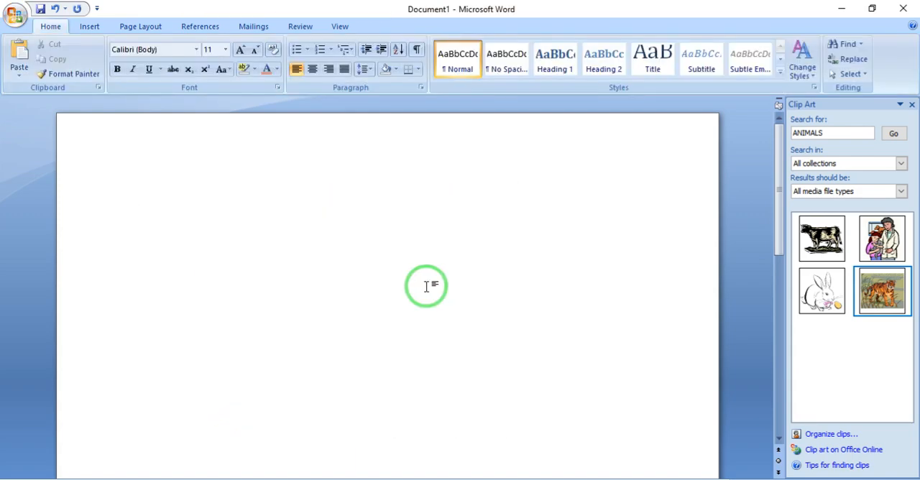
click(822, 291)
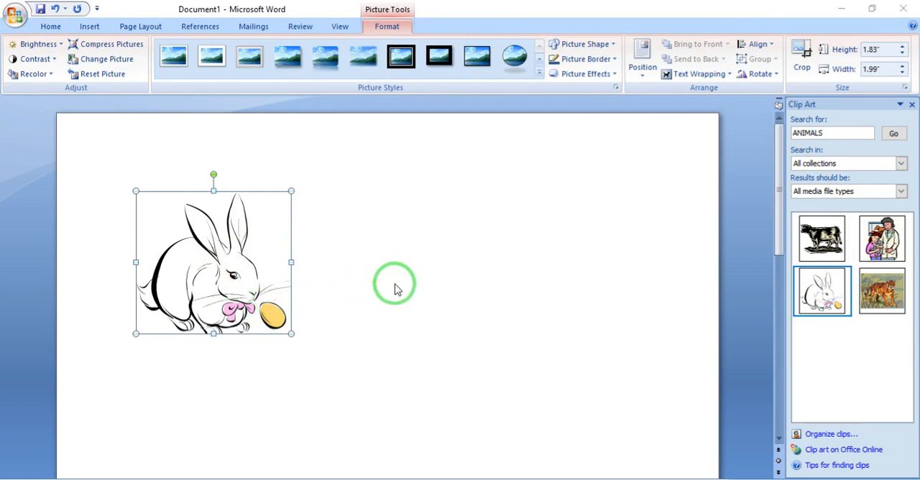
- Try to launch PowerPoint through the Windows Run dialog
key(super+r)
text(M)
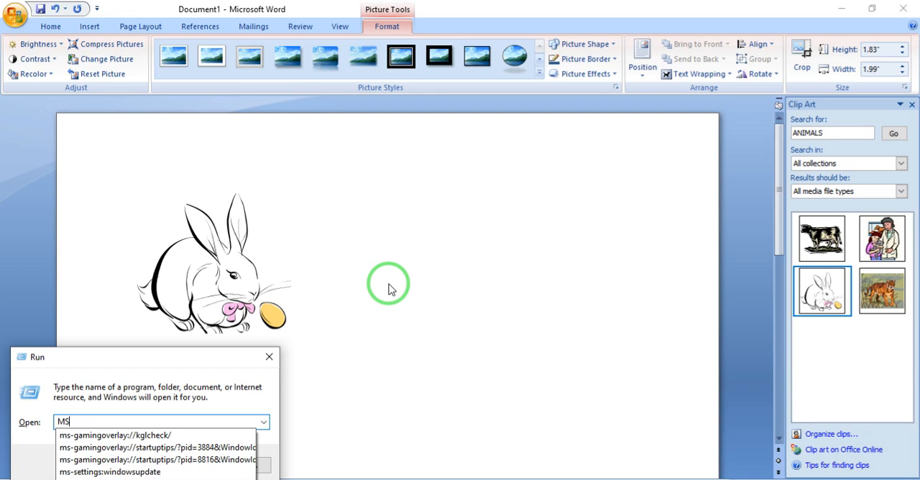
text(SPOWER)
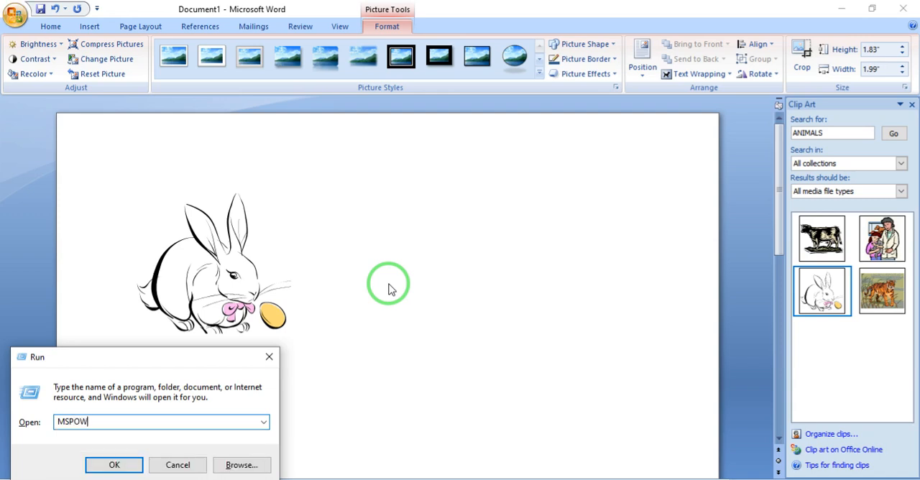
key(Return)
key(Return)
key(Escape)
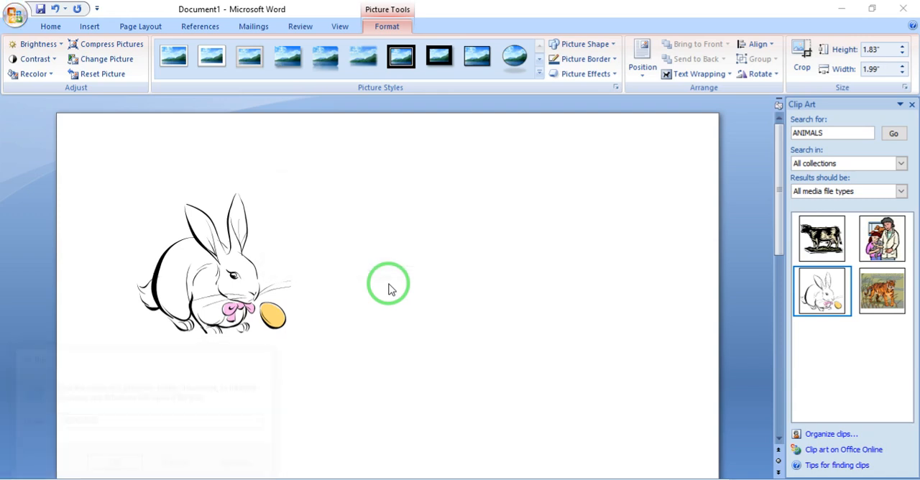
- Search Windows for POWER, switch to Microsoft Office PowerPoint 2007, and delete the placeholders from the first slide
click(14, 476)
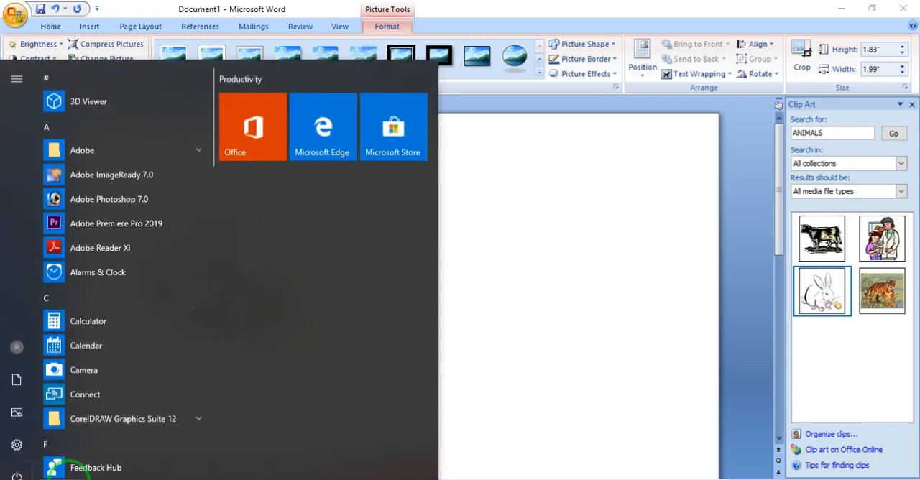
text(POWER)
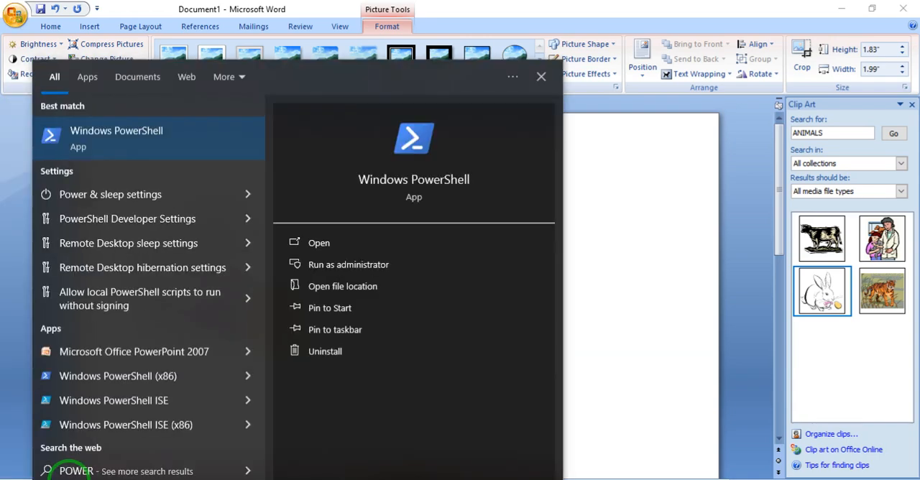
key(BackSpace)
key(BackSpace)
key(BackSpace)
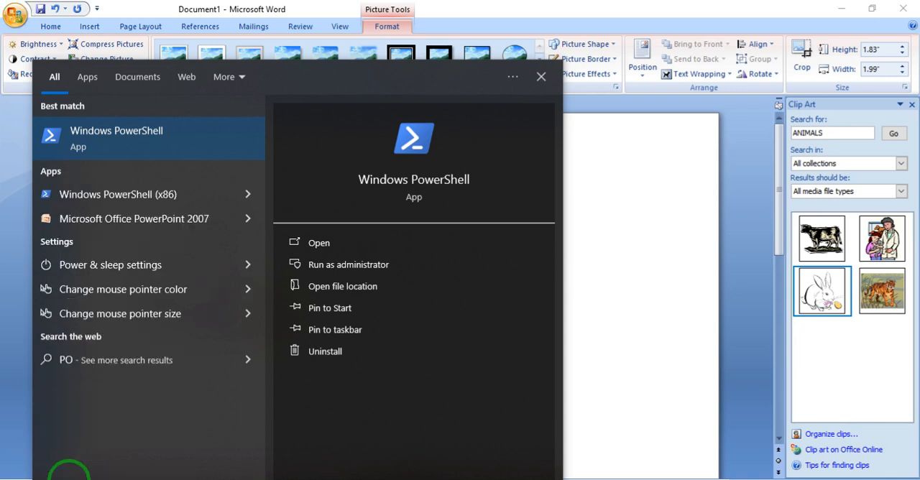
text(WER)
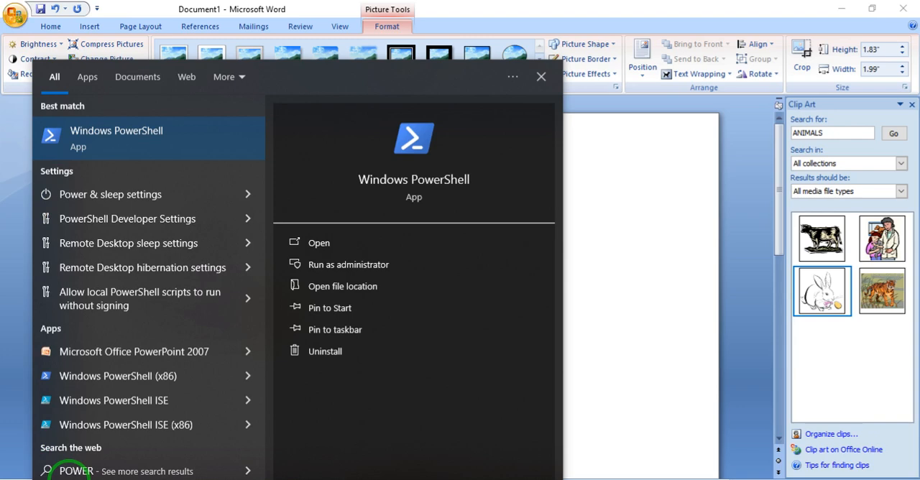
key(Down)
key(Down)
key(Down)
key(Down)
key(Down)
key(Down)
key(Down)
key(Down)
key(Down)
key(Up)
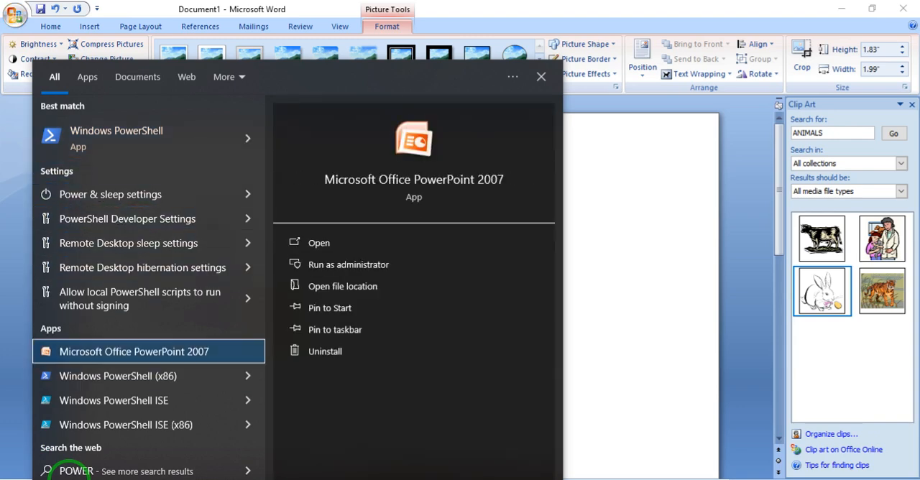
key(Return)
drag(337, 172, 822, 405)
key(Delete)
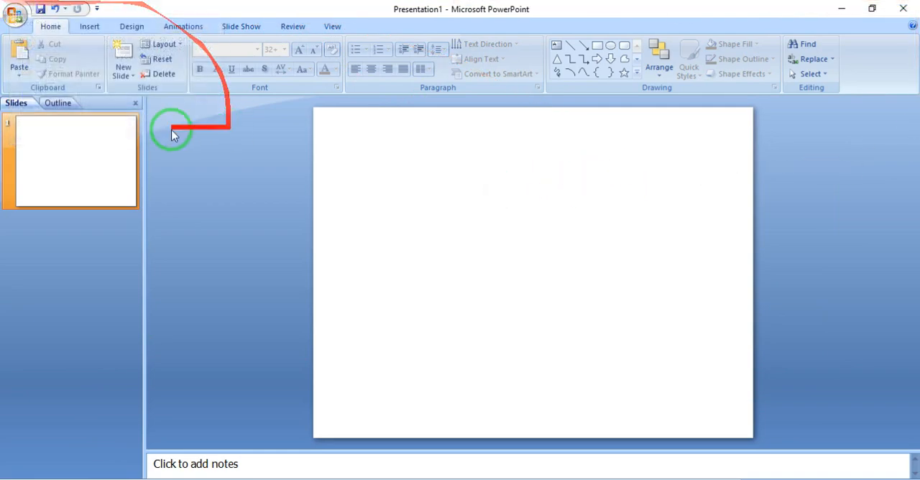
- Search Clip Art for ANIMALS in PowerPoint and place the tiger picture near the slide's upper-left corner
click(86, 29)
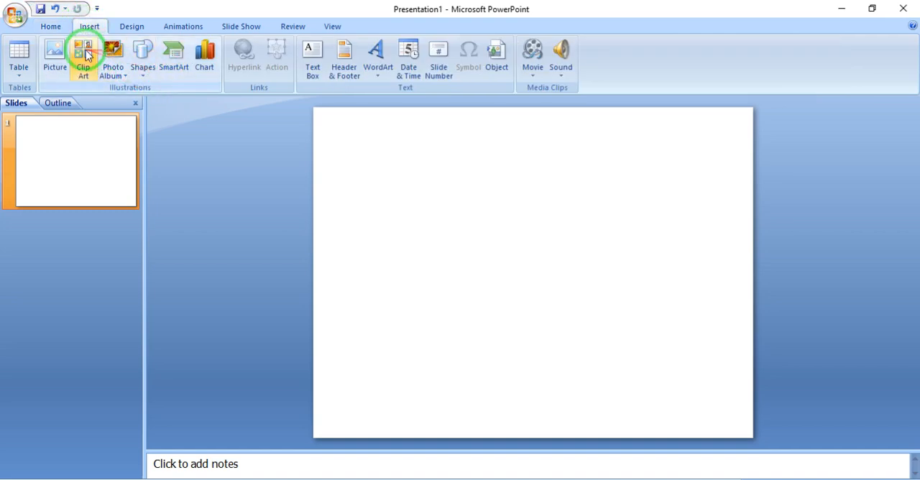
click(85, 53)
click(833, 138)
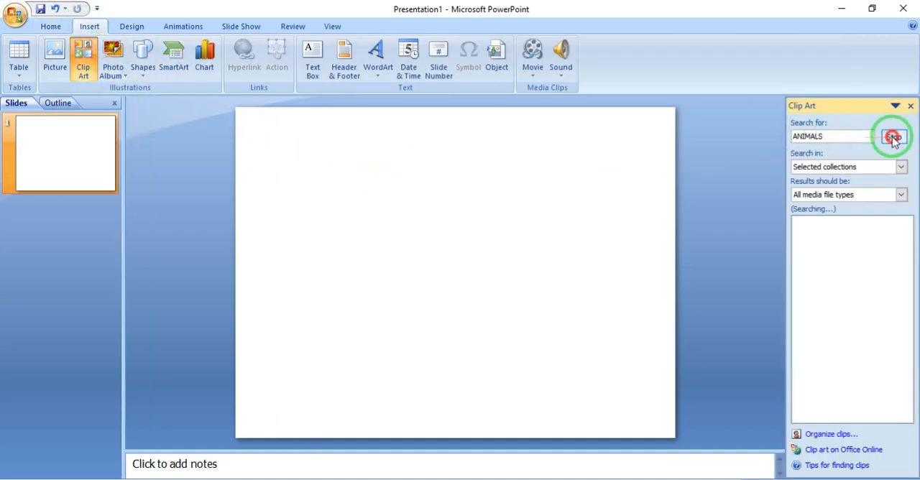
drag(881, 295, 323, 194)
click(405, 271)
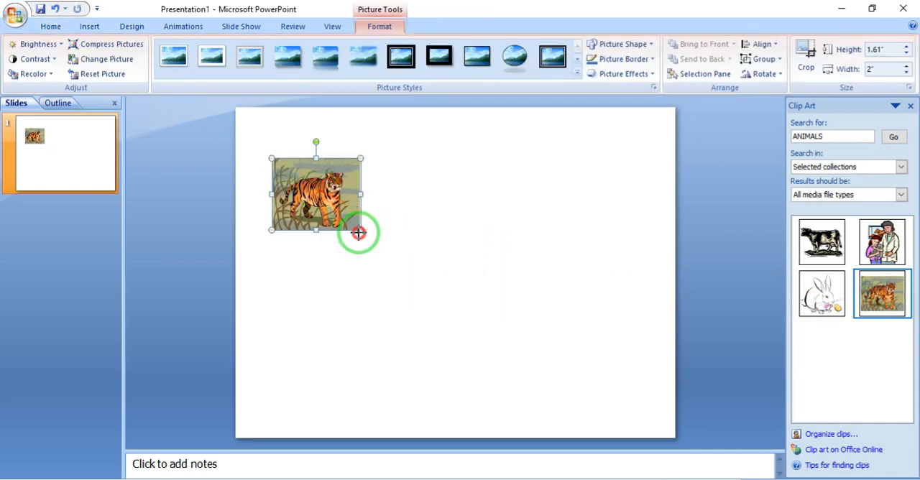
- Enlarge the tiger picture to about 5.91 by 7.33 inches, convert it to a drawing object and ungroup it into separate shapes
drag(359, 232, 597, 321)
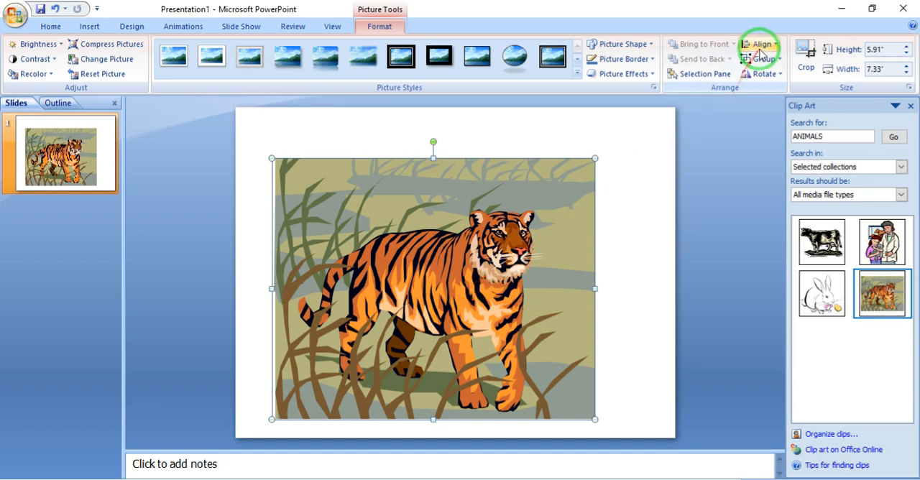
click(762, 59)
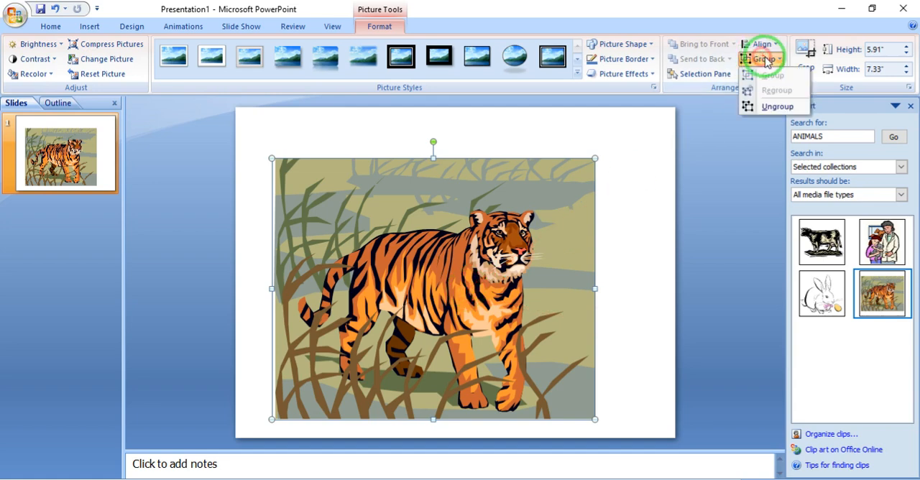
click(769, 108)
click(434, 300)
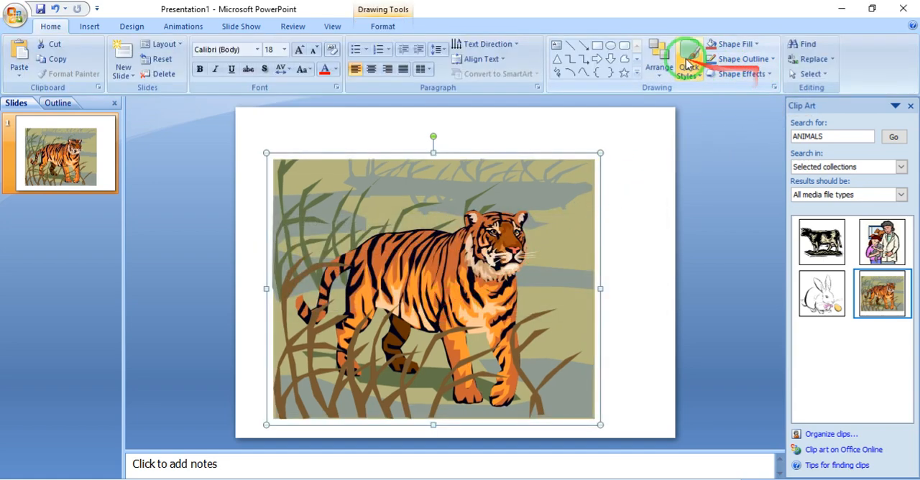
click(381, 26)
click(679, 59)
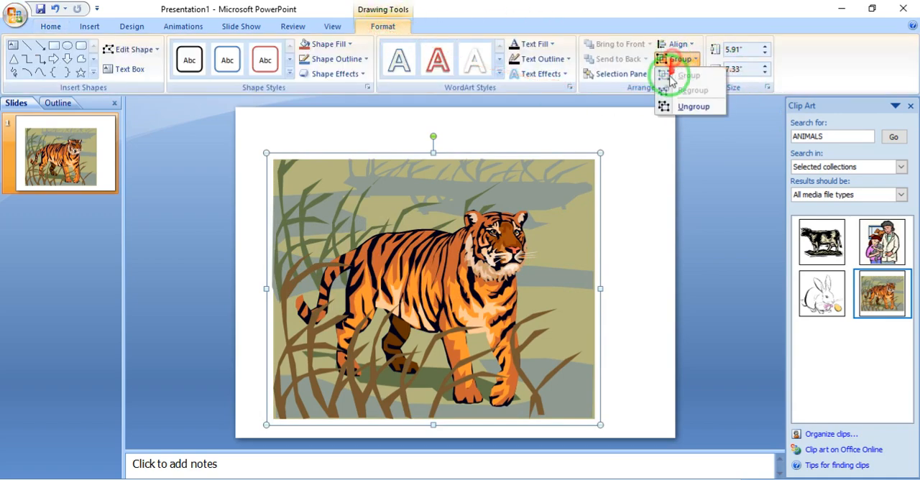
click(665, 107)
- Move the olive background rectangle off the tiger and delete it, along with the grey background bands and some distant grass
drag(561, 232, 618, 191)
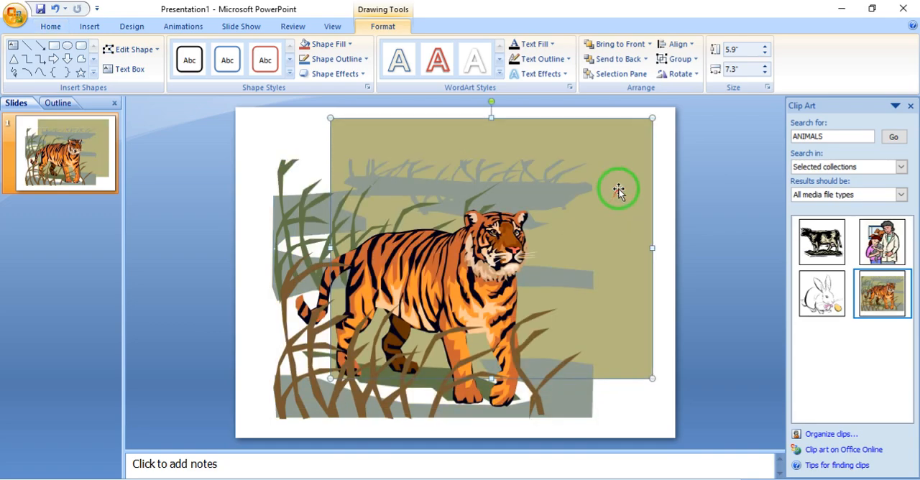
key(Delete)
click(551, 259)
click(530, 190)
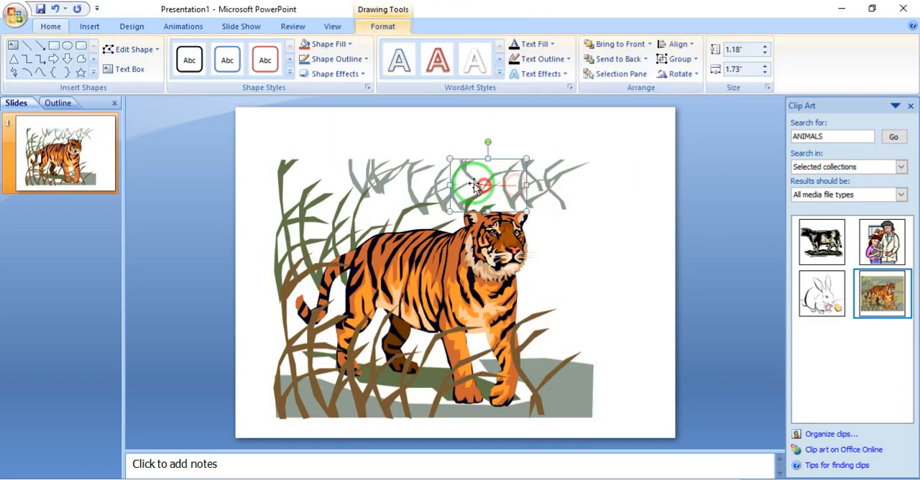
drag(474, 185, 277, 229)
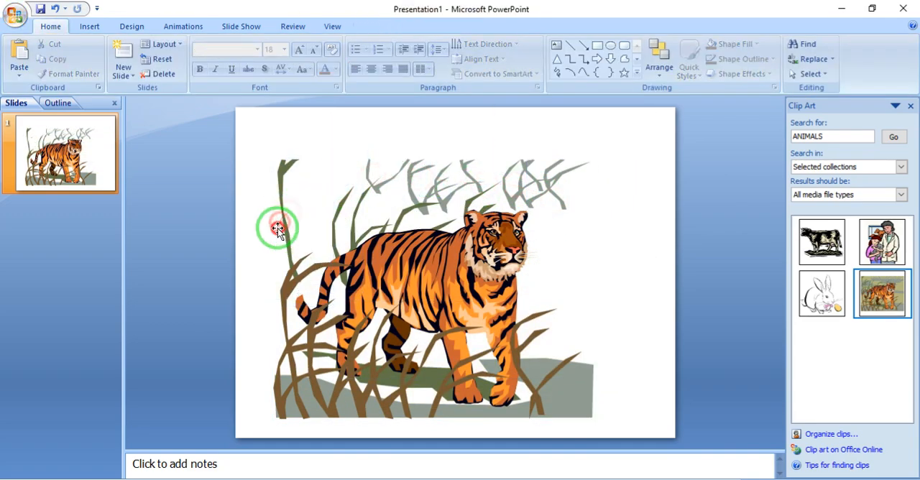
- Delete the tall grass stalks beside the tiger's tail and the grey and green ground shapes beneath it
click(286, 280)
key(Delete)
click(285, 370)
key(Delete)
click(313, 386)
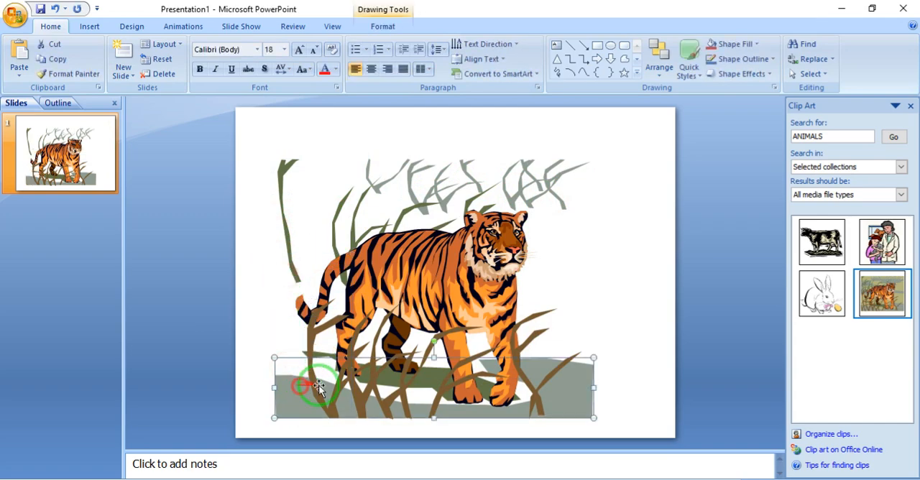
key(Delete)
click(361, 380)
click(384, 388)
key(Delete)
- Delete the brown grass clumps around the tiger's hind legs and below its belly
click(347, 382)
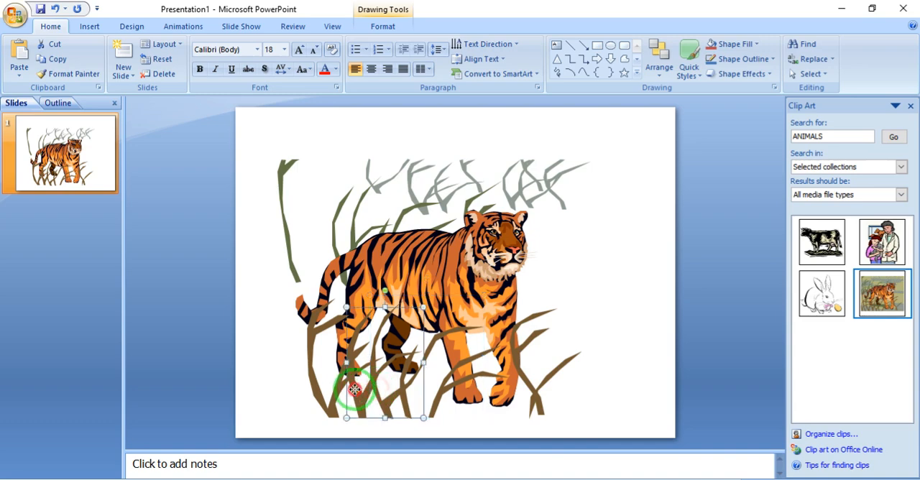
key(Delete)
click(335, 385)
key(Delete)
click(421, 400)
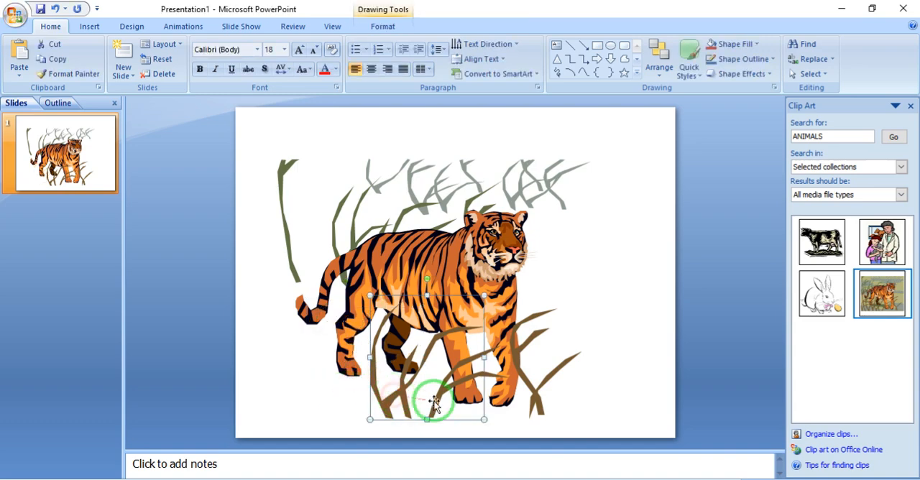
key(Delete)
click(438, 405)
key(Delete)
click(402, 396)
key(Delete)
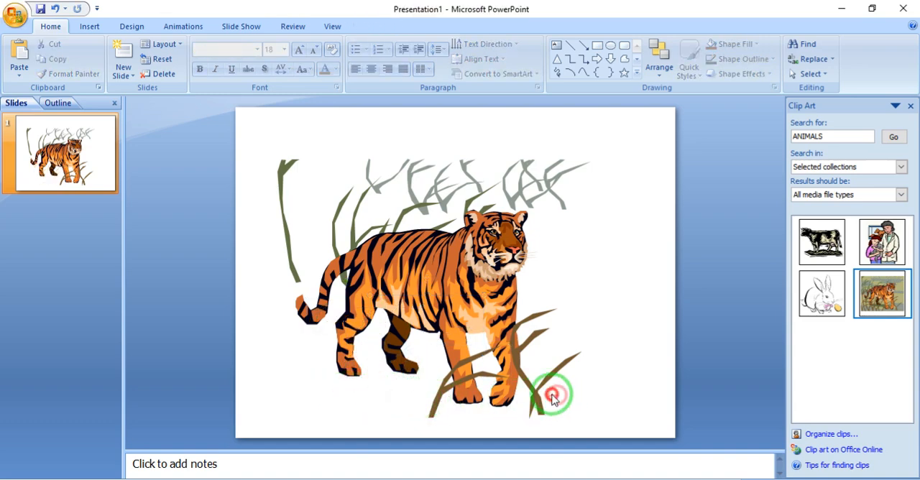
- Delete the brown grass around the tiger's front legs and two of the grey grass clumps above its back
click(552, 399)
key(Delete)
click(432, 395)
key(Delete)
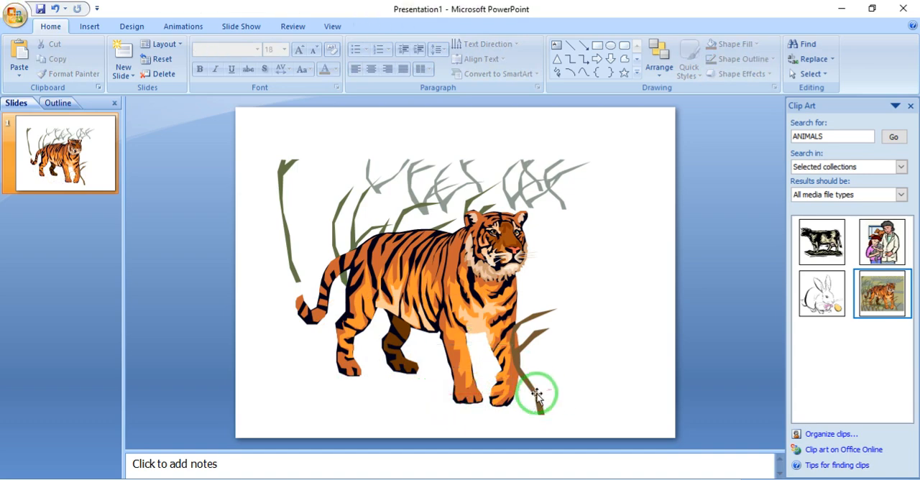
click(538, 396)
key(Delete)
drag(318, 137, 465, 229)
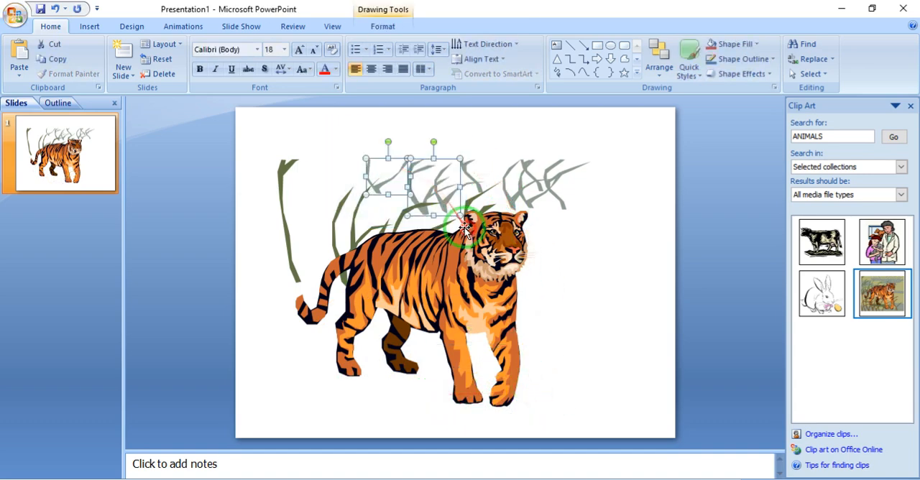
key(Delete)
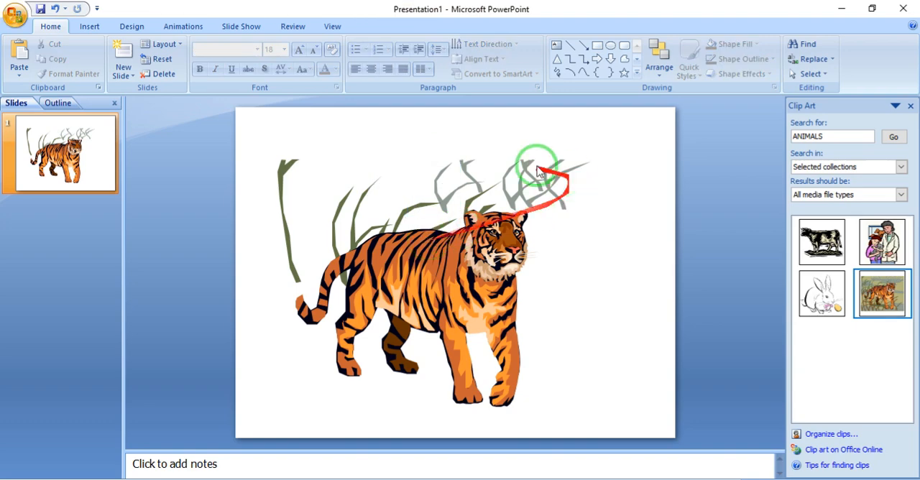
- Close the PowerPoint presentation without saving the changes
click(907, 11)
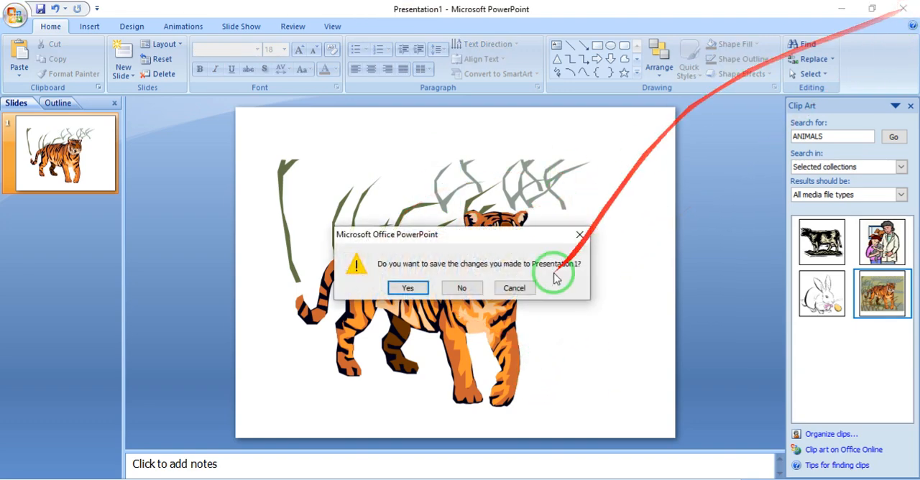
click(474, 286)
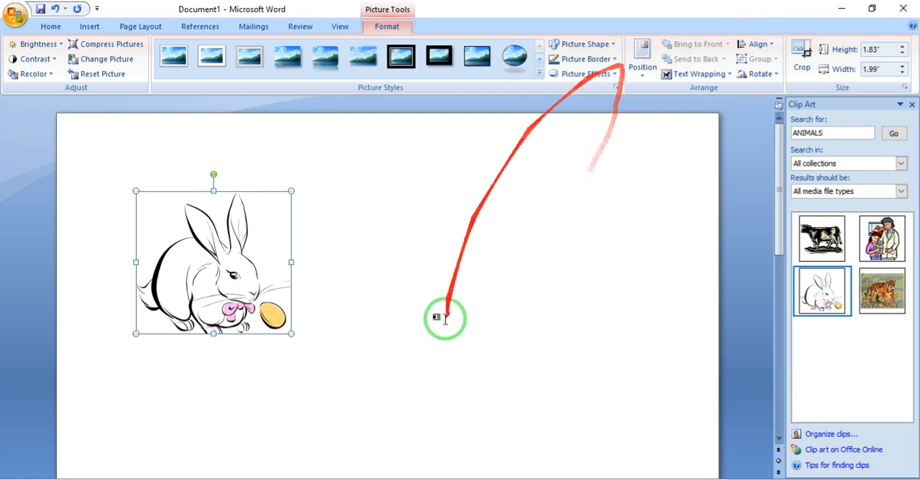
- Delete the rabbit clip art from the Word document and close the Clip Art pane
click(396, 417)
click(232, 222)
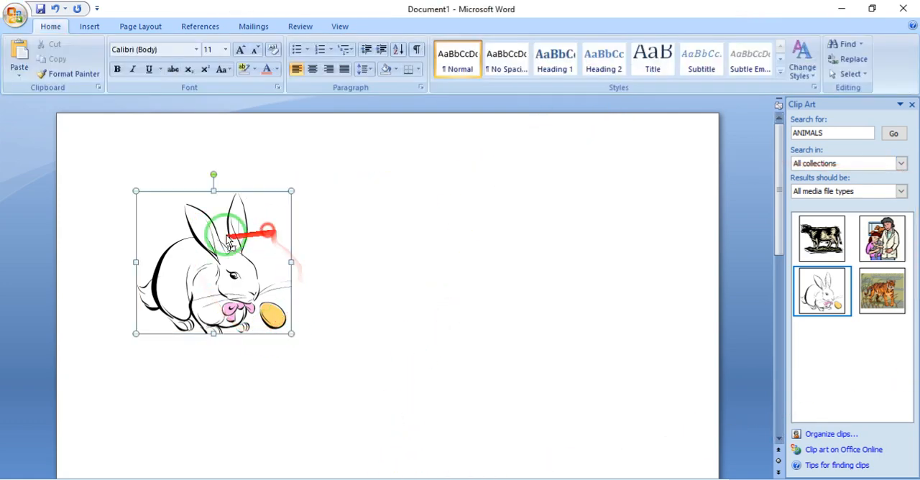
key(Delete)
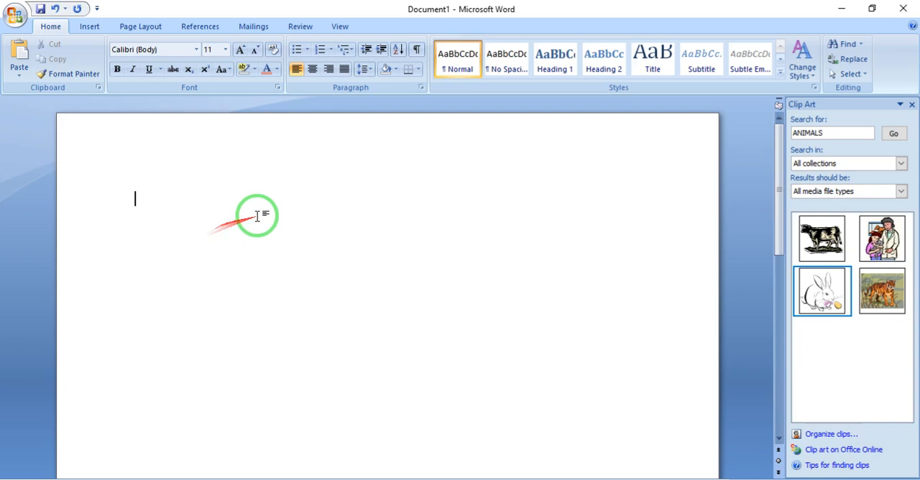
click(911, 104)
- Draw a smiley face shape about 2.78 inches high and 3.23 inches wide and move it to the upper middle of the page
click(89, 26)
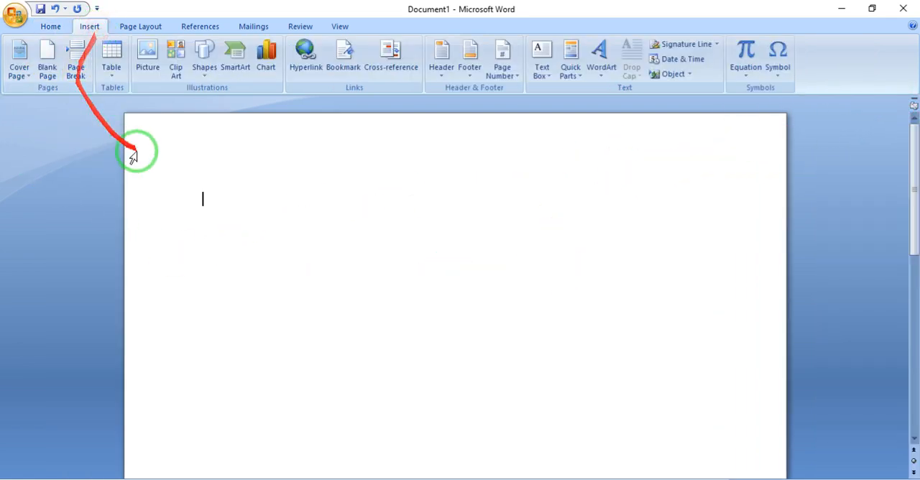
click(201, 72)
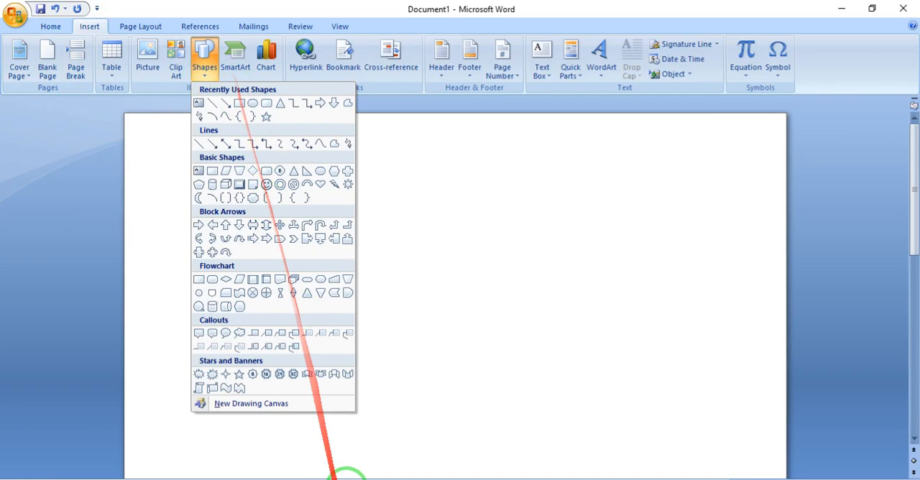
click(357, 474)
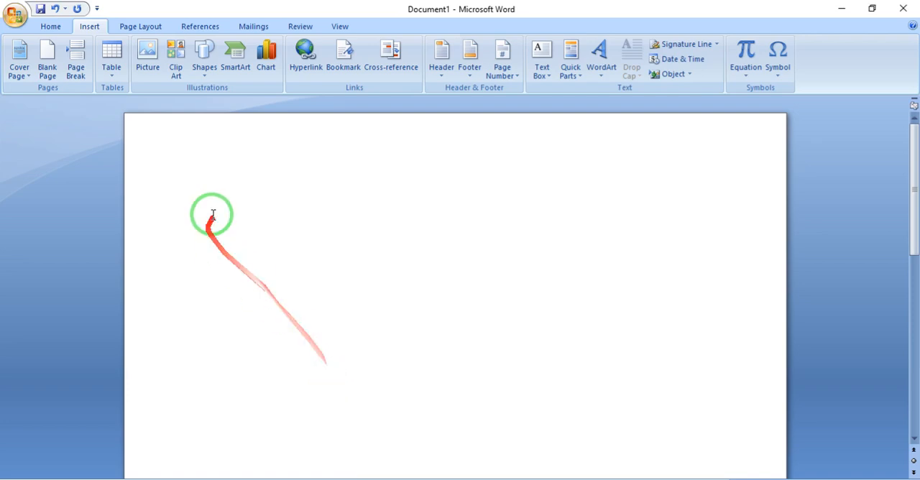
click(205, 71)
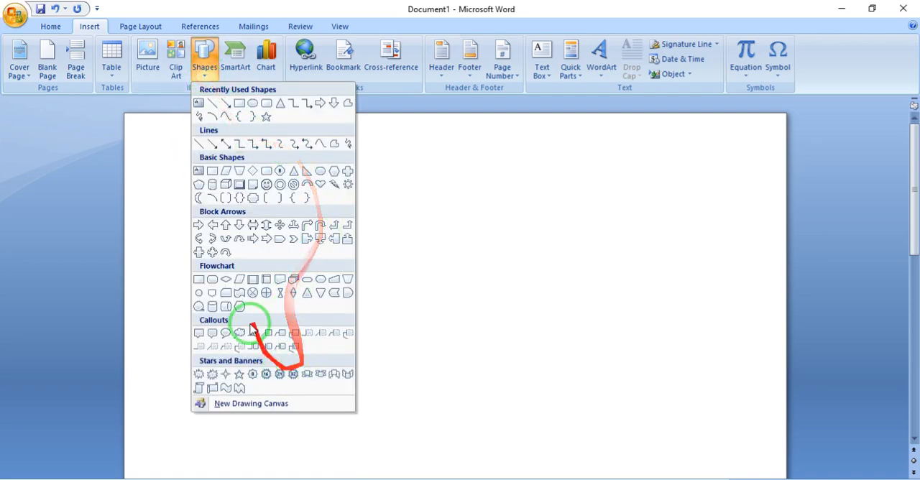
click(266, 184)
drag(312, 197, 563, 414)
drag(512, 379, 401, 318)
- Fill the smiley face with dark red and give it a blue outline with a weight of 4½ pt
click(436, 44)
click(473, 113)
click(450, 59)
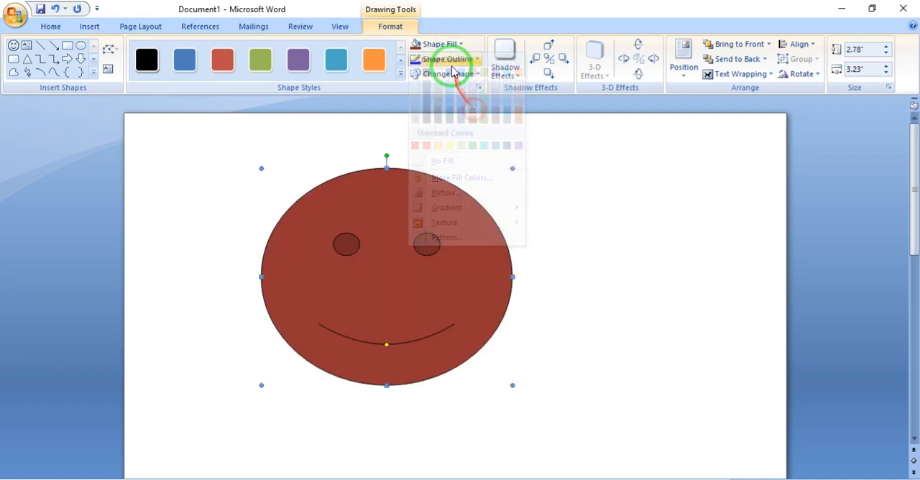
click(460, 208)
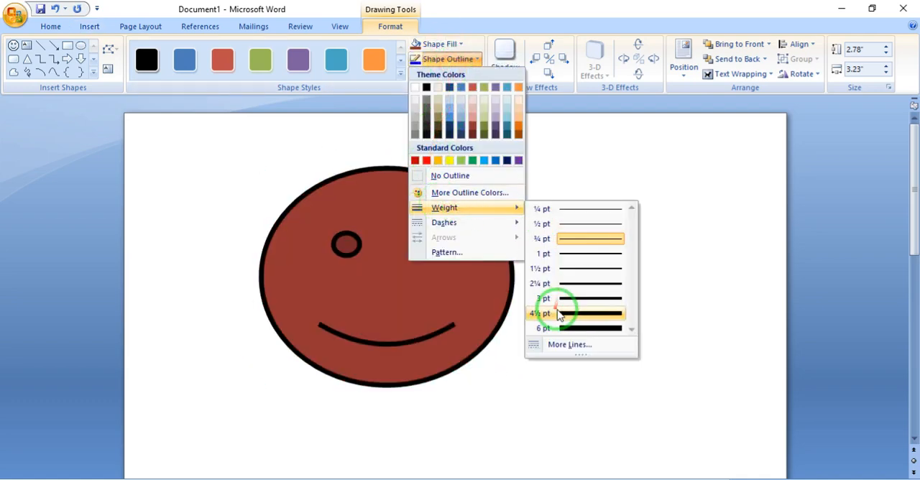
click(554, 314)
click(410, 63)
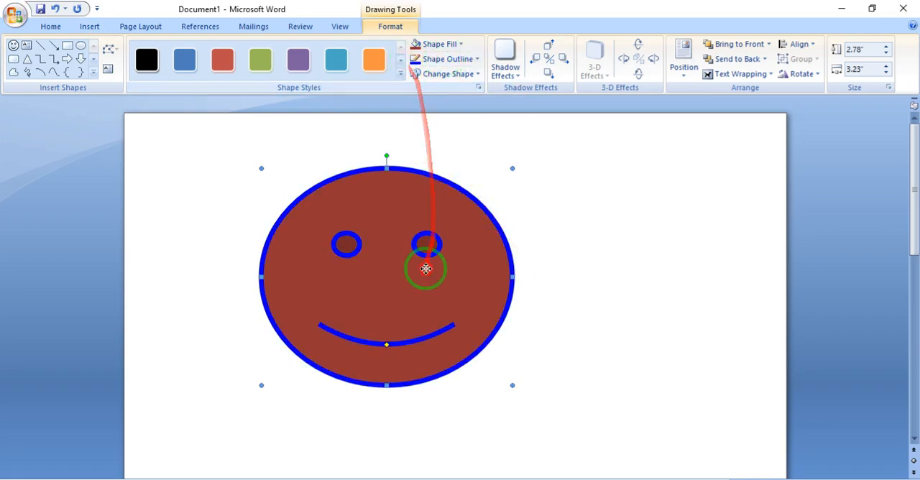
- Delete the smiley face shape from the page
drag(425, 267, 419, 314)
key(Delete)
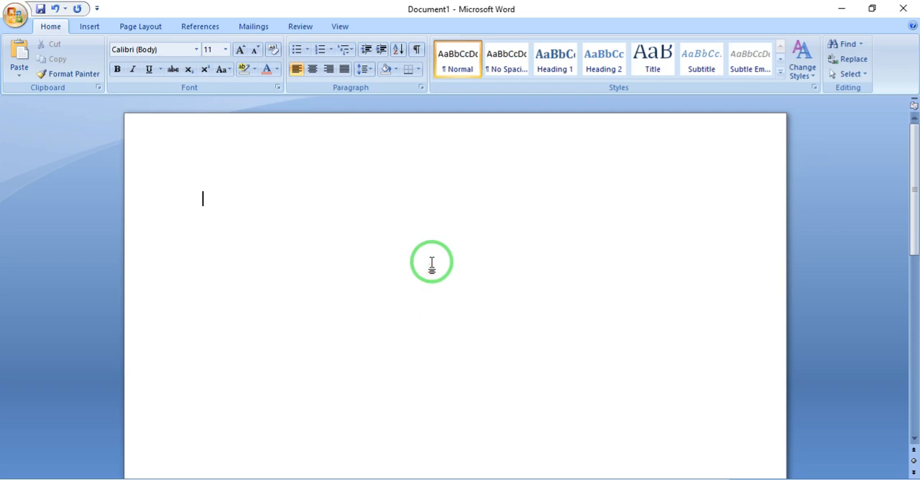
- Browse the SmartArt layouts, insert a Basic Radial graphic from the Cycle category and label its central circle BIO
click(90, 26)
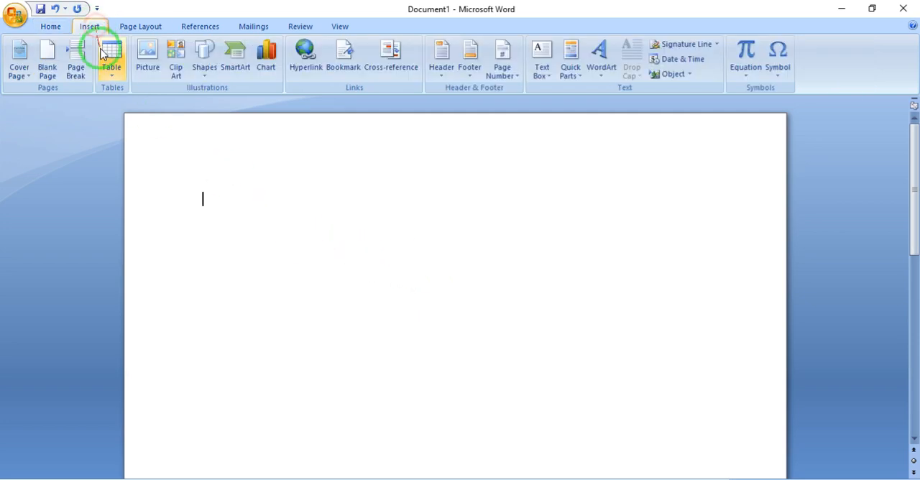
click(236, 56)
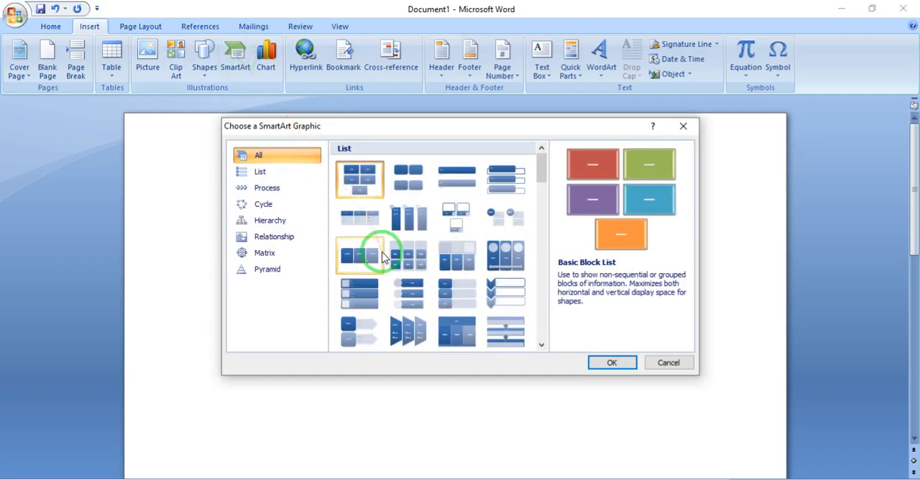
scroll(385, 258, down, 8)
scroll(388, 262, up, 8)
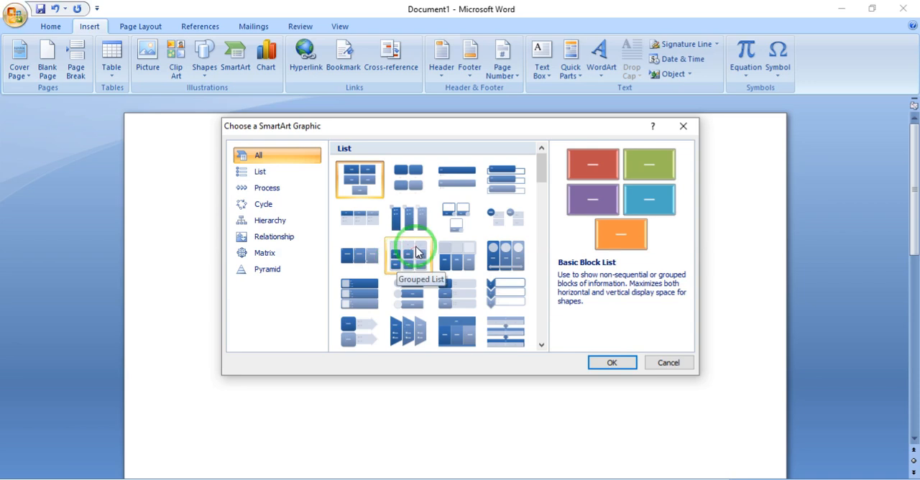
scroll(417, 251, down, 3)
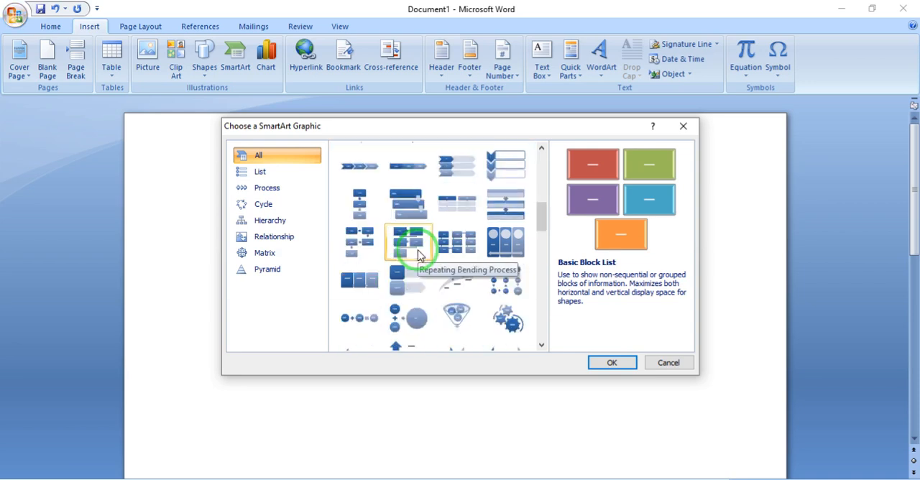
scroll(421, 264, down, 15)
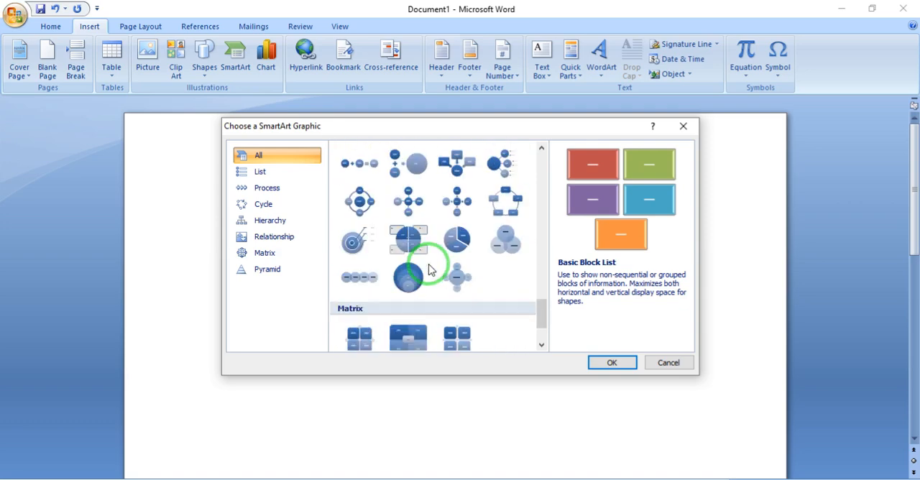
click(267, 188)
click(266, 205)
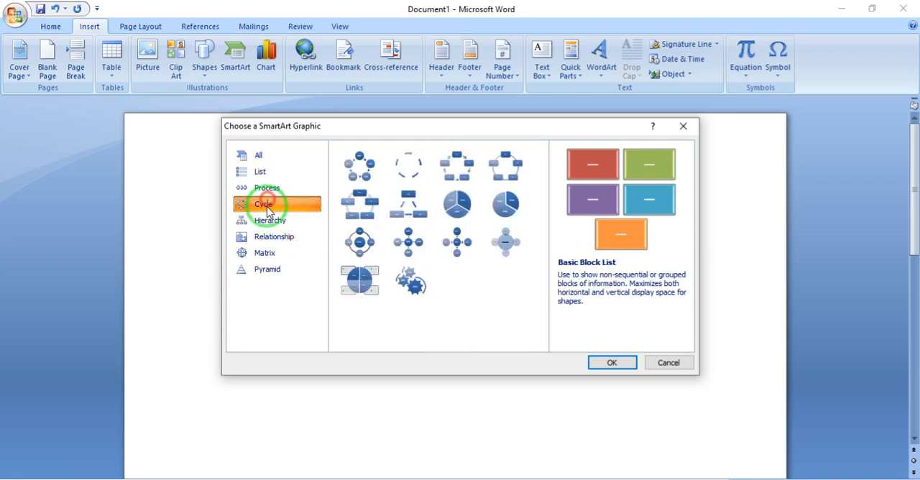
click(267, 222)
click(263, 254)
click(279, 206)
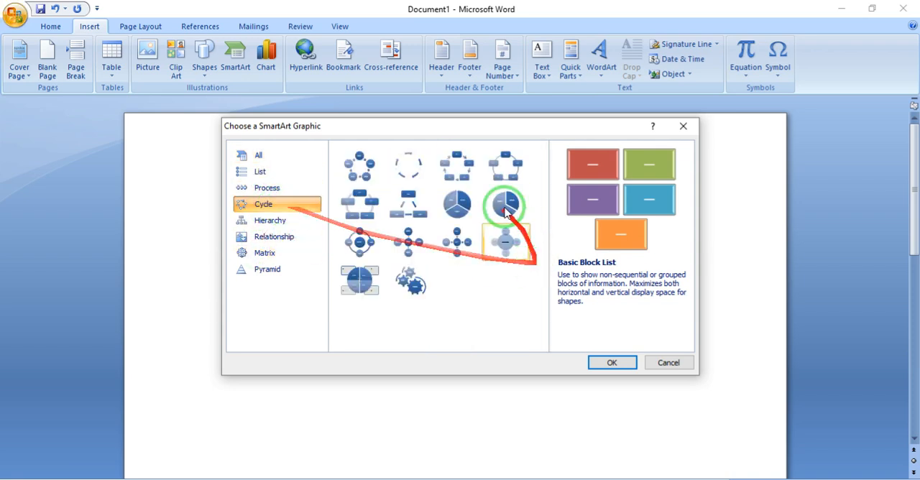
click(419, 241)
double_click(418, 241)
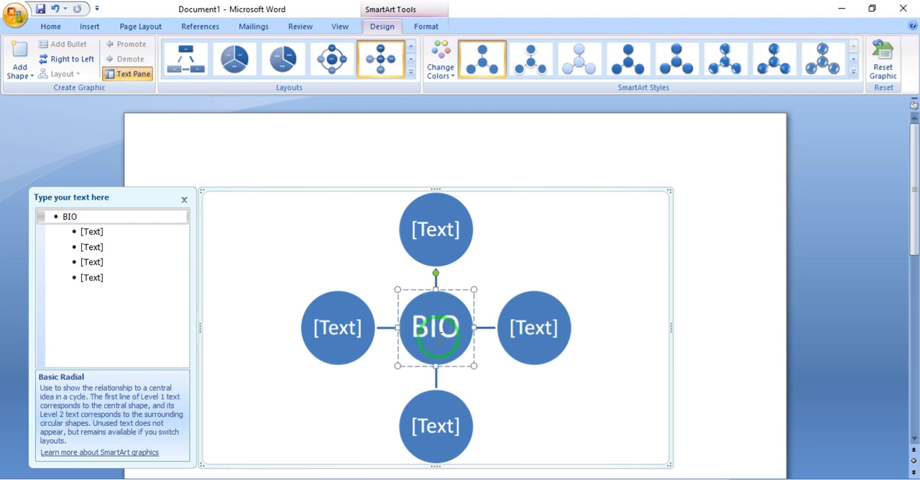
- Label the circle above the centre BIO1 and begin labelling the circle to the right of the centre
click(446, 221)
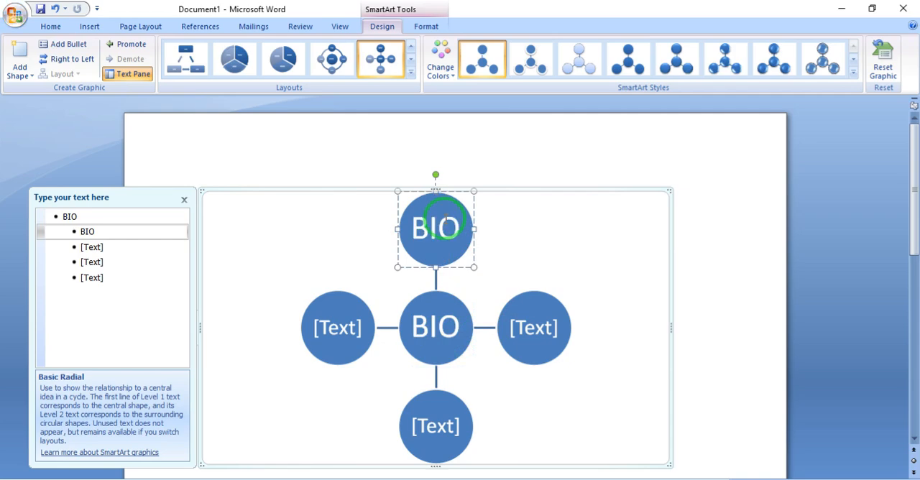
click(535, 328)
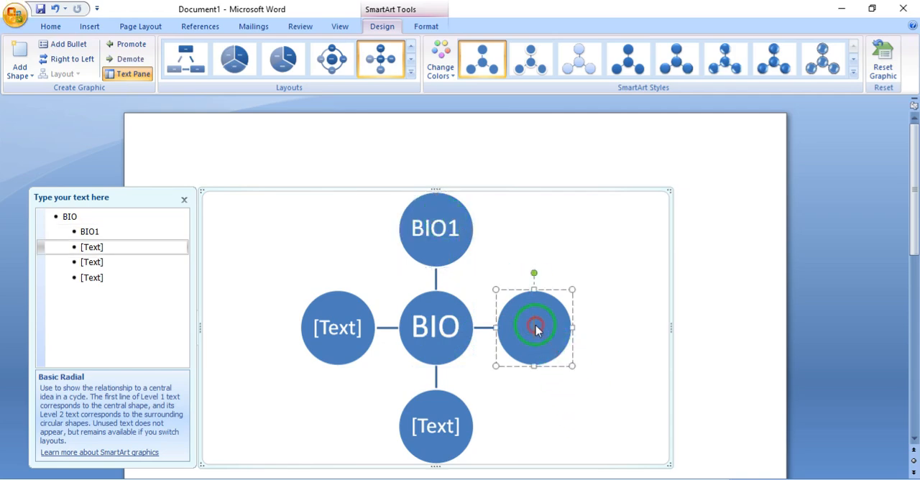
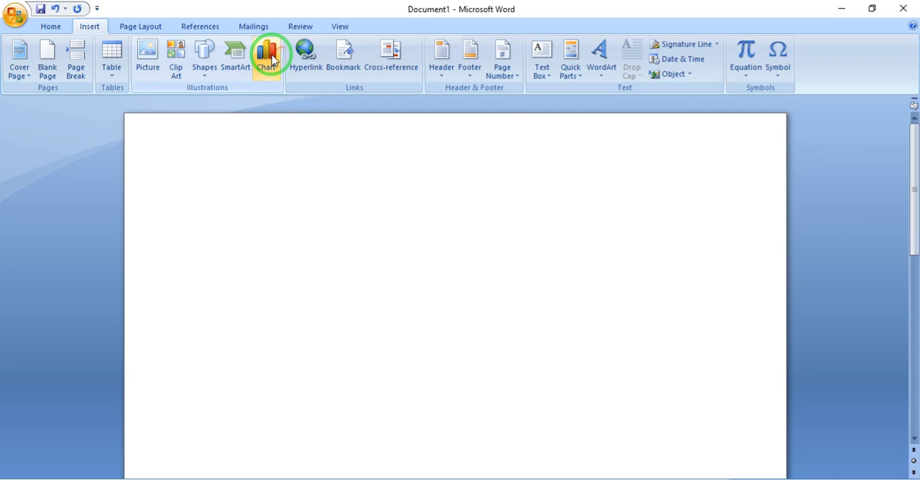
- Browse the chart categories and insert the first chart of the Column category into the document
click(270, 58)
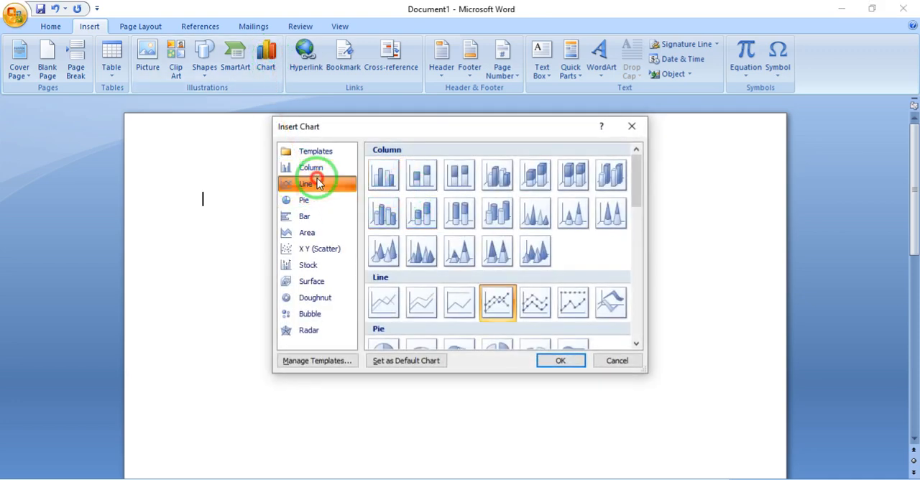
click(304, 201)
click(304, 216)
click(309, 249)
click(308, 265)
click(309, 281)
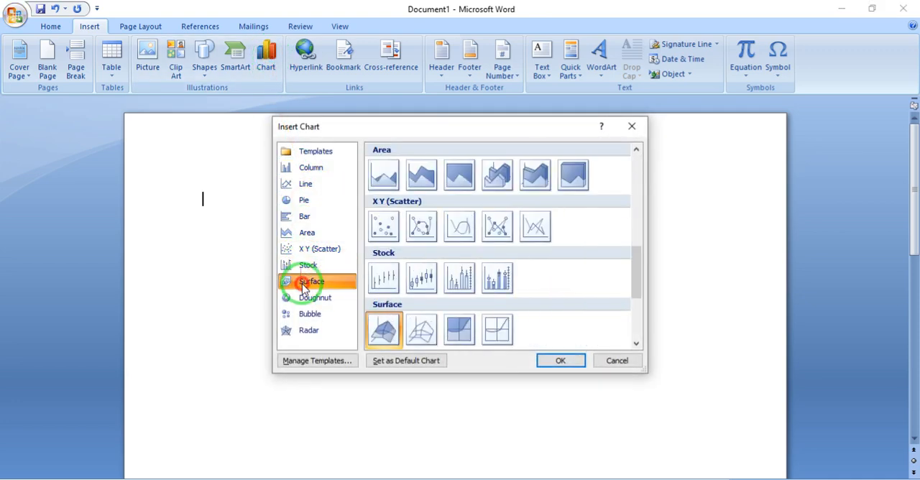
click(309, 298)
click(309, 314)
click(309, 330)
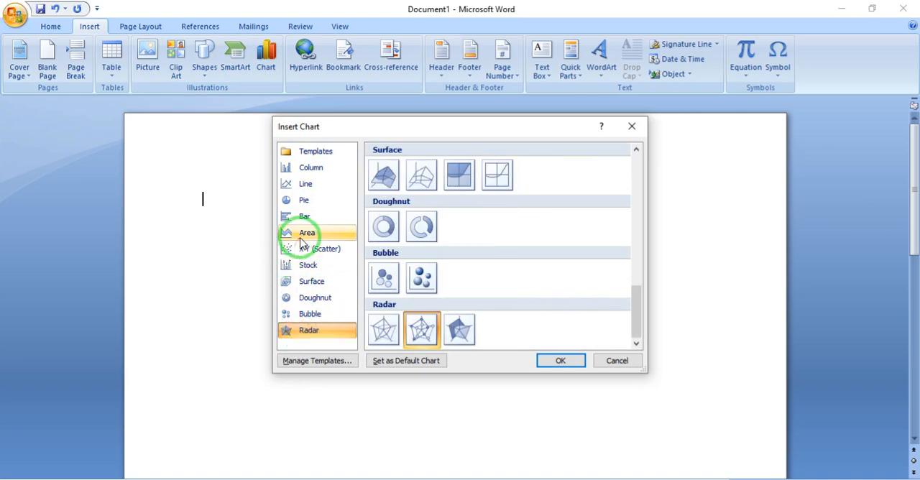
click(305, 167)
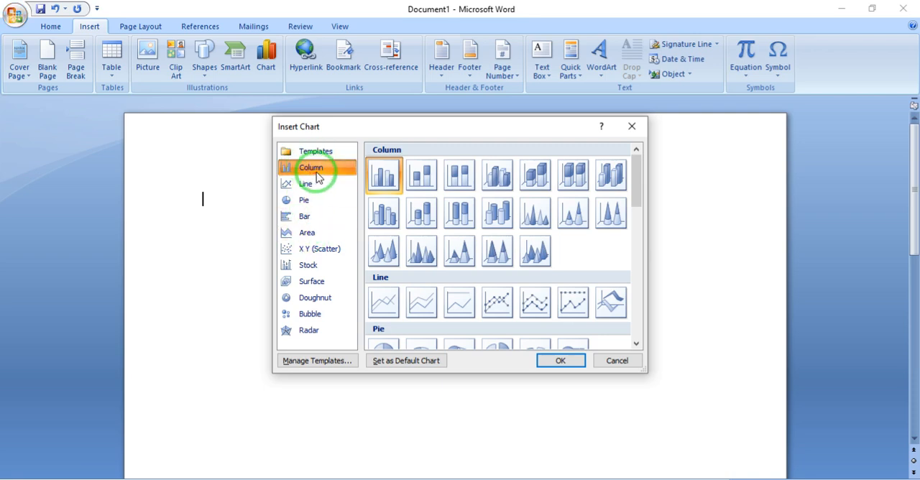
click(389, 177)
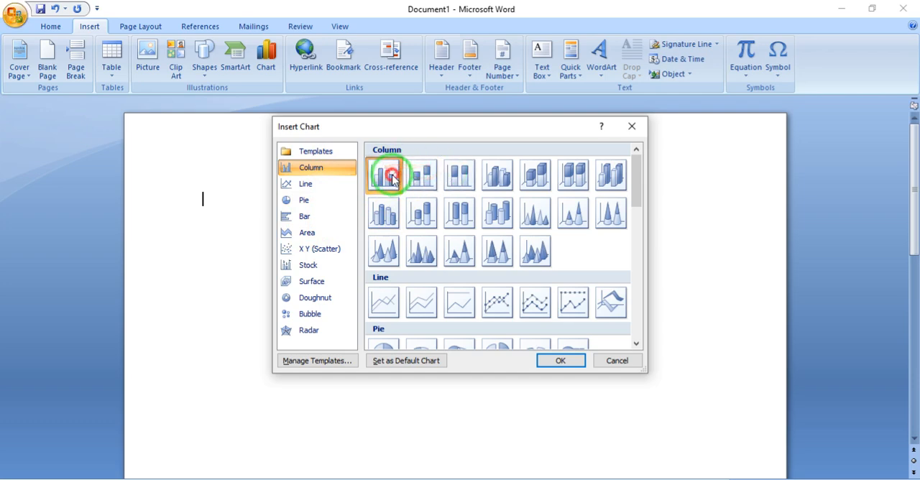
click(547, 362)
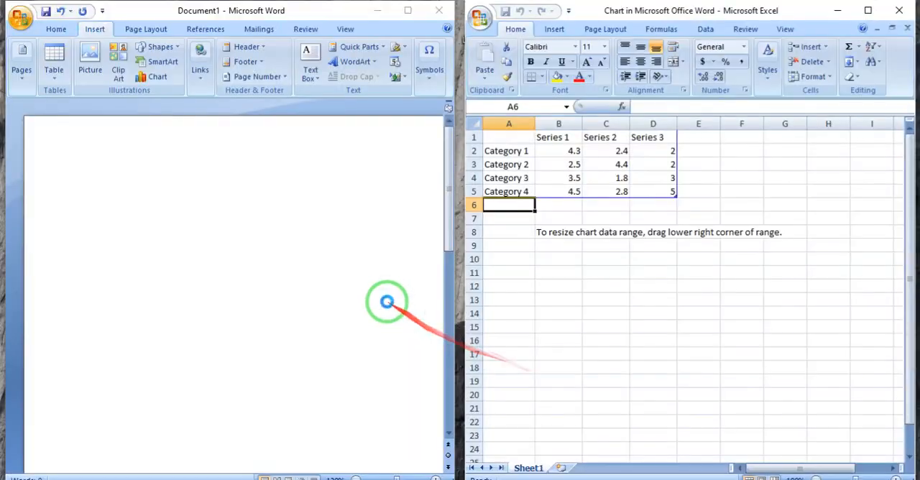
click(259, 160)
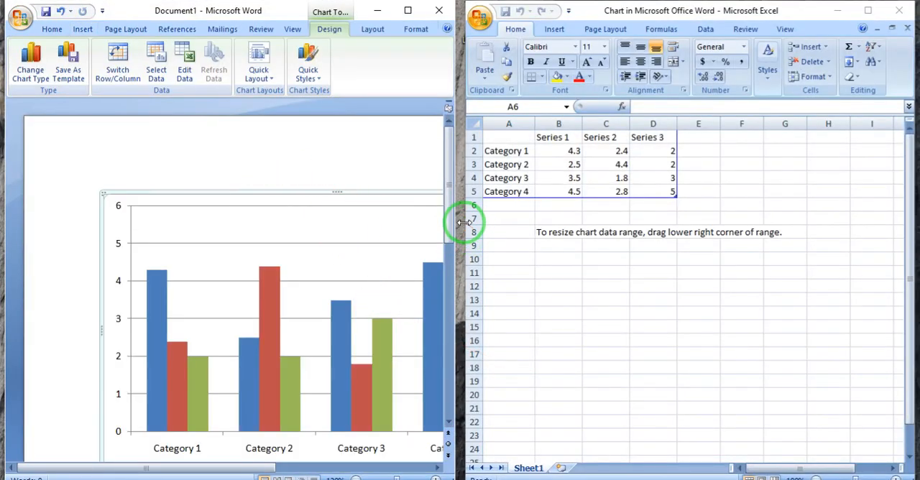
- Narrow the Excel data window and widen the Word window so the whole chart fits beside the data sheet
drag(463, 222, 588, 215)
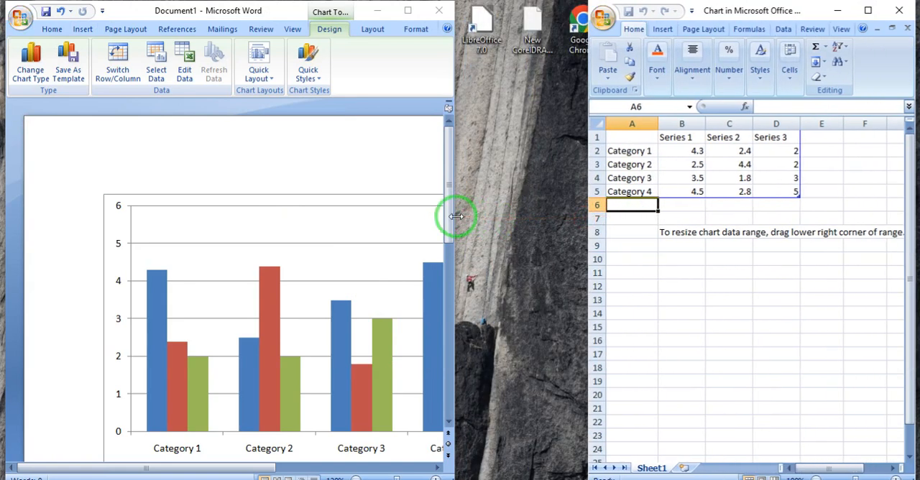
drag(456, 215, 587, 241)
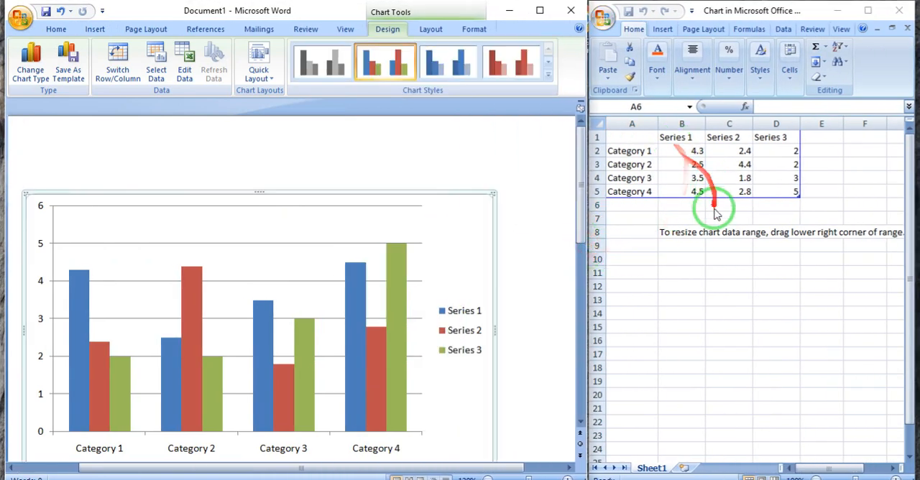
click(745, 248)
click(473, 163)
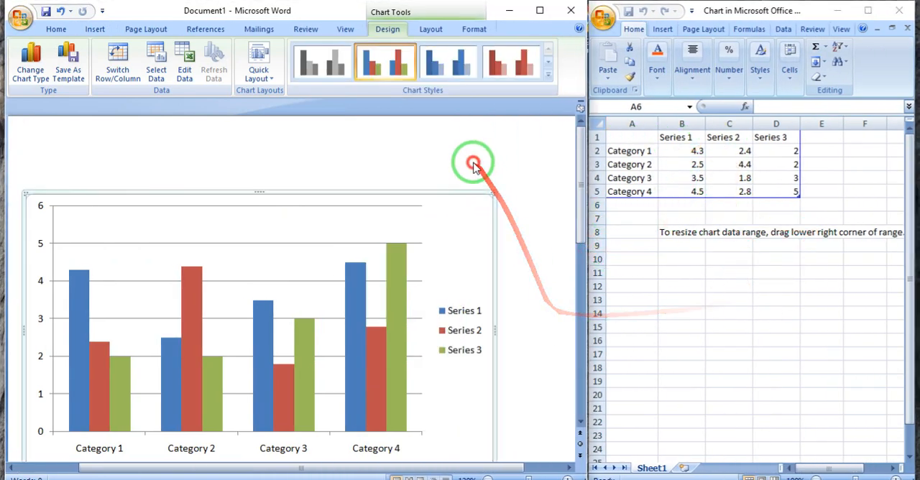
click(754, 295)
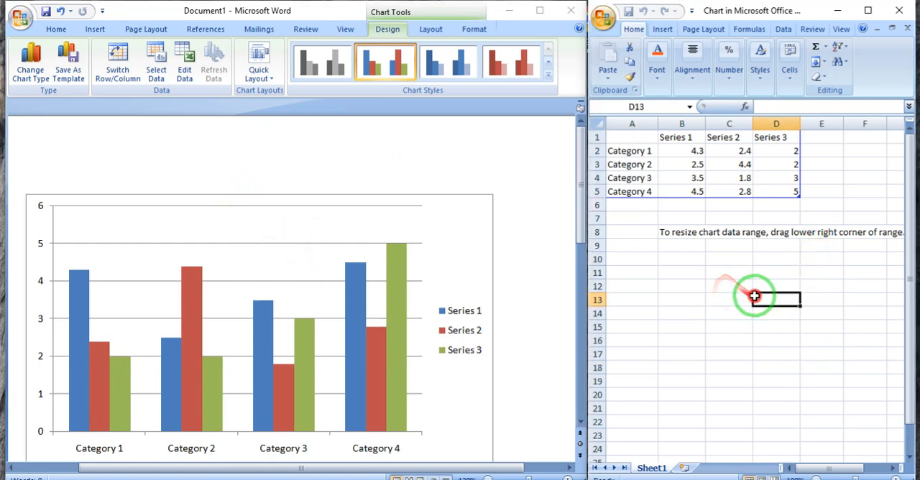
click(714, 325)
click(493, 175)
click(326, 206)
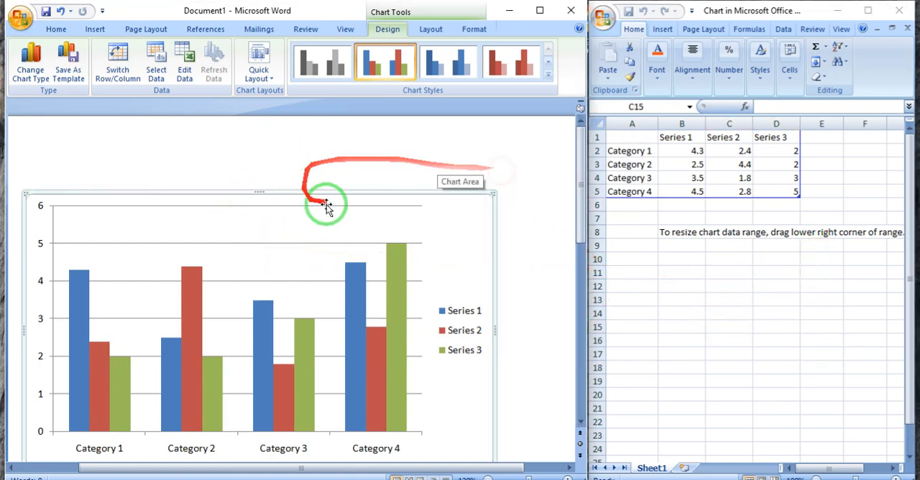
- Clear all the sample series, categories and values from the chart's Excel data sheet
click(738, 242)
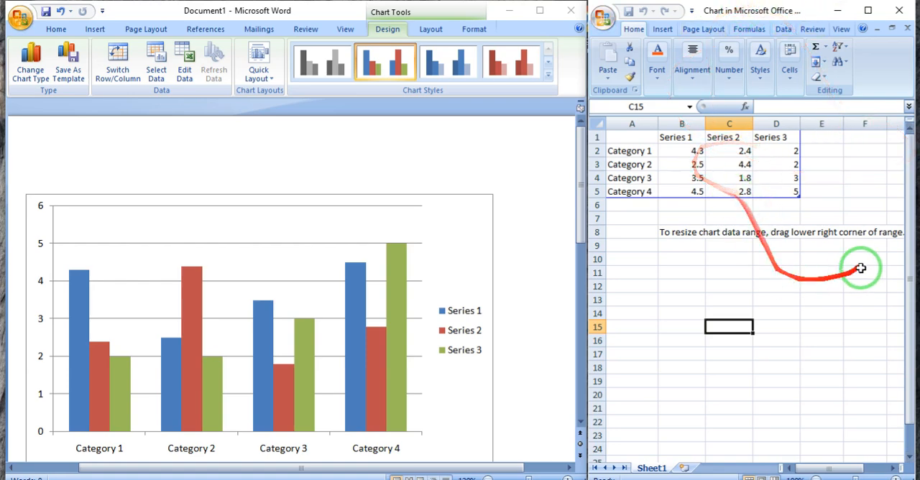
drag(896, 285, 557, 102)
key(Delete)
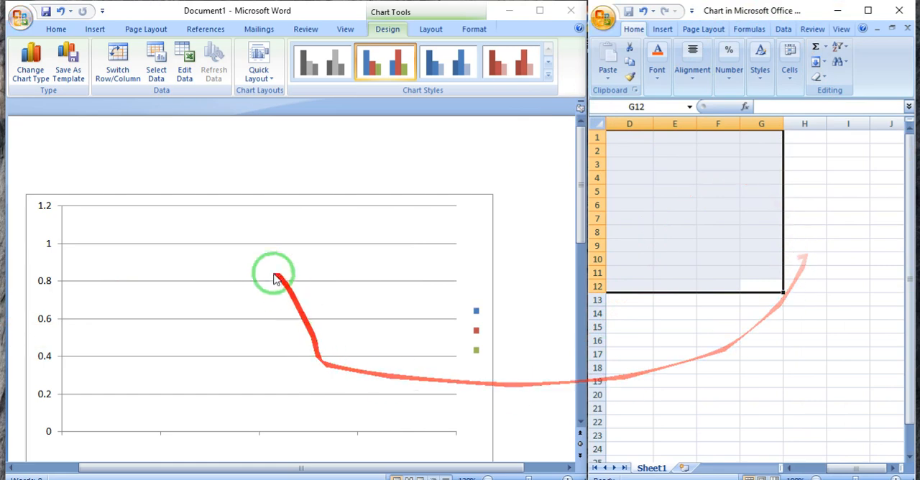
click(674, 178)
click(630, 137)
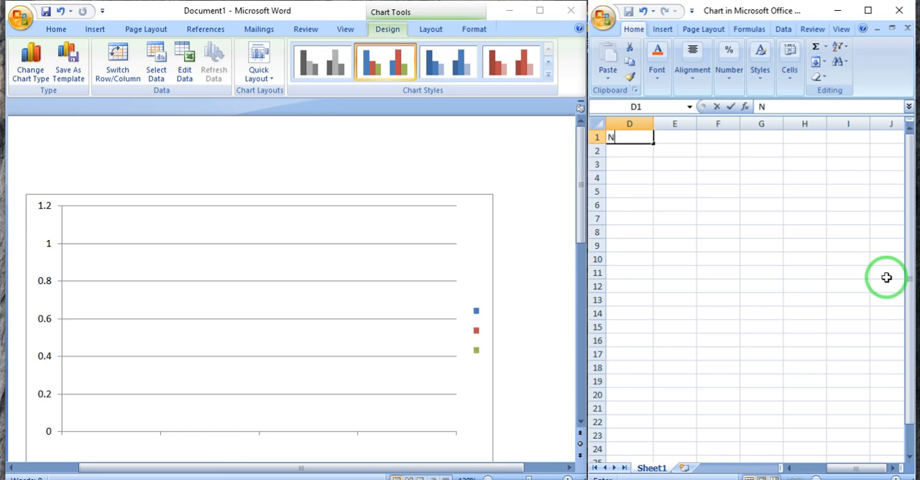
text(NAME)
key(Tab)
text(S)
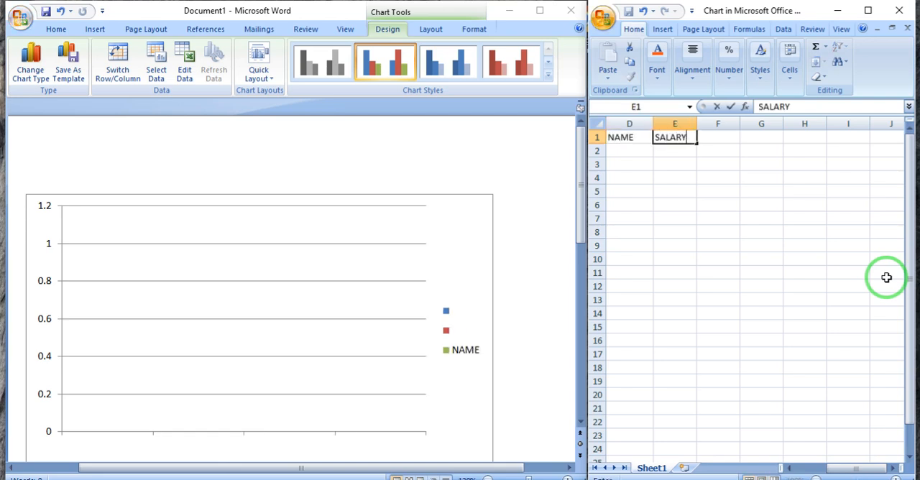
key(Left)
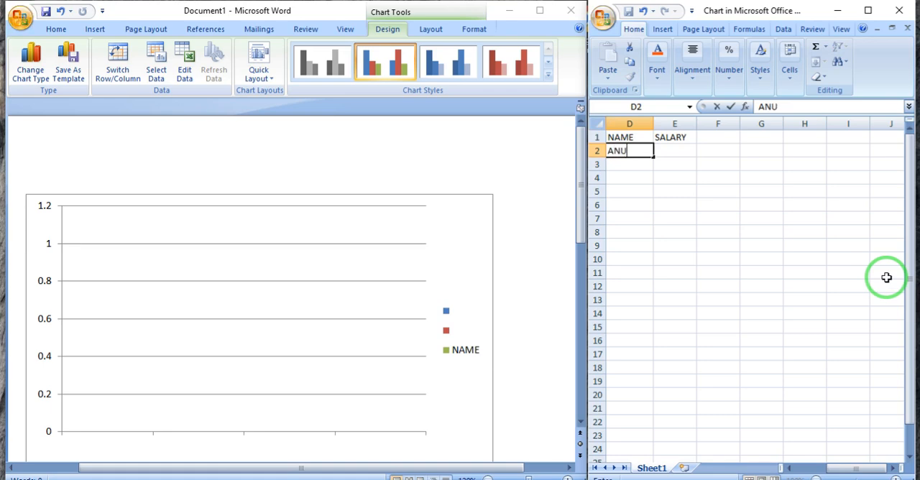
key(Return)
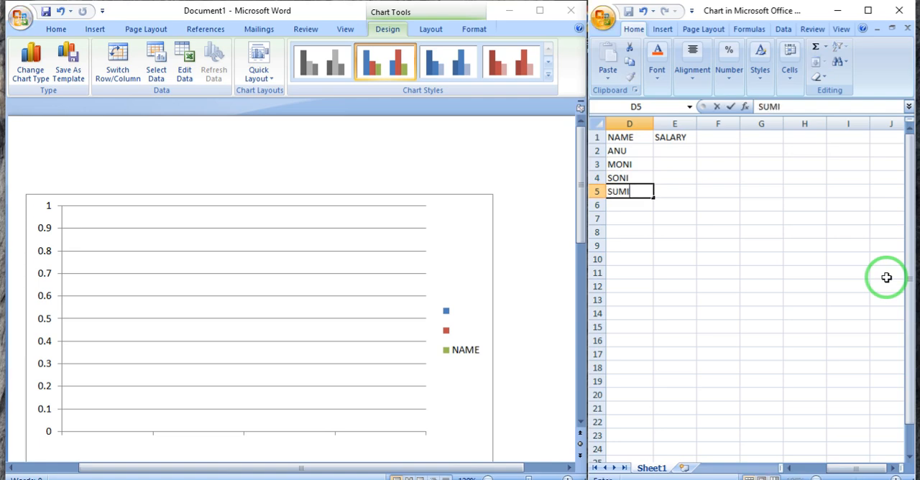
text(T)
key(Tab)
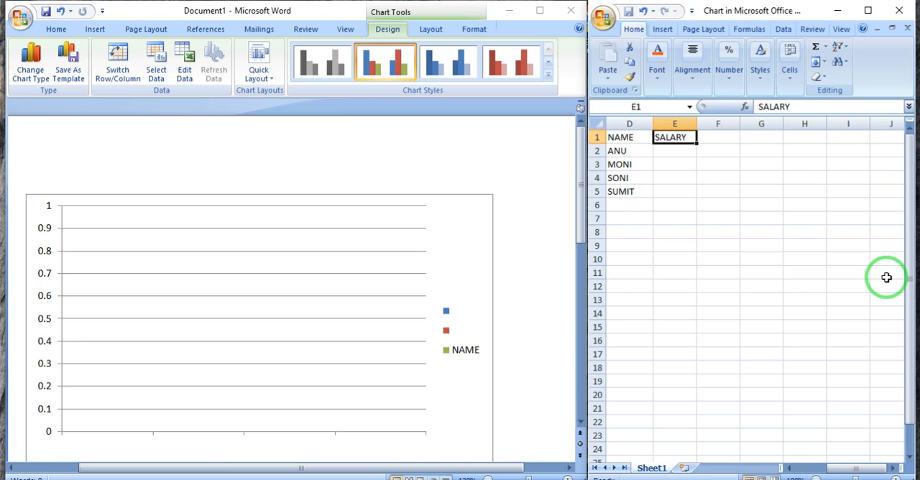
key(Return)
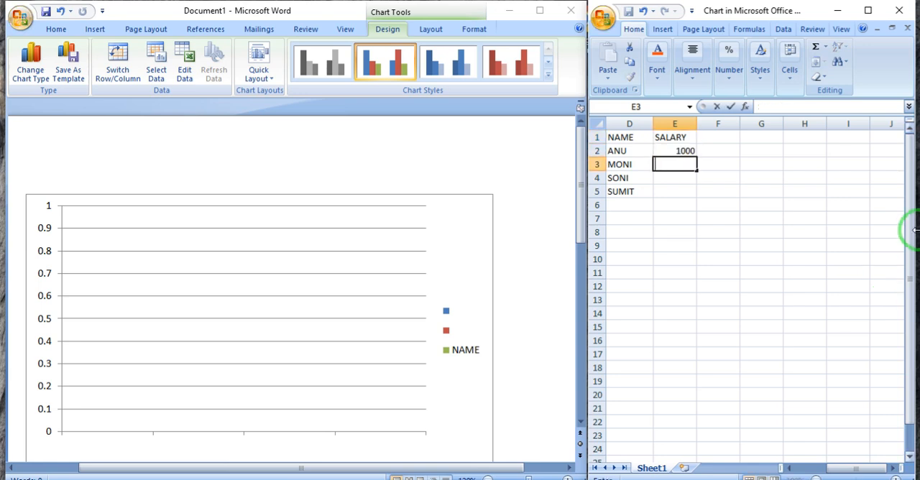
key(Return)
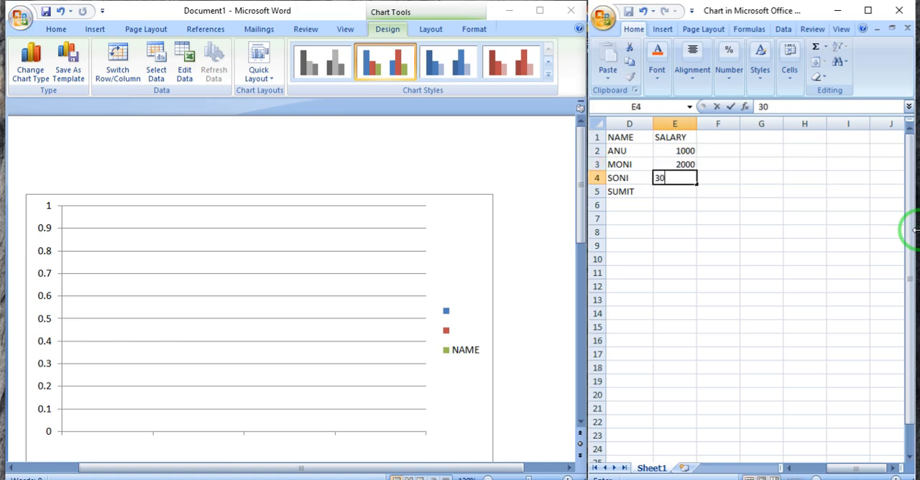
key(Escape)
drag(731, 300, 470, 46)
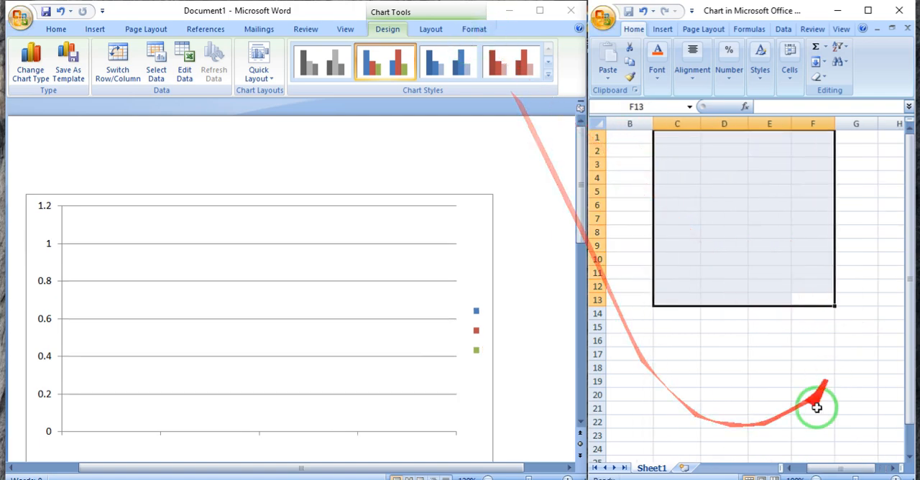
- Enter the headings NAME in cell A1 and SALARY in cell B1 of the chart's data sheet
drag(821, 468, 803, 467)
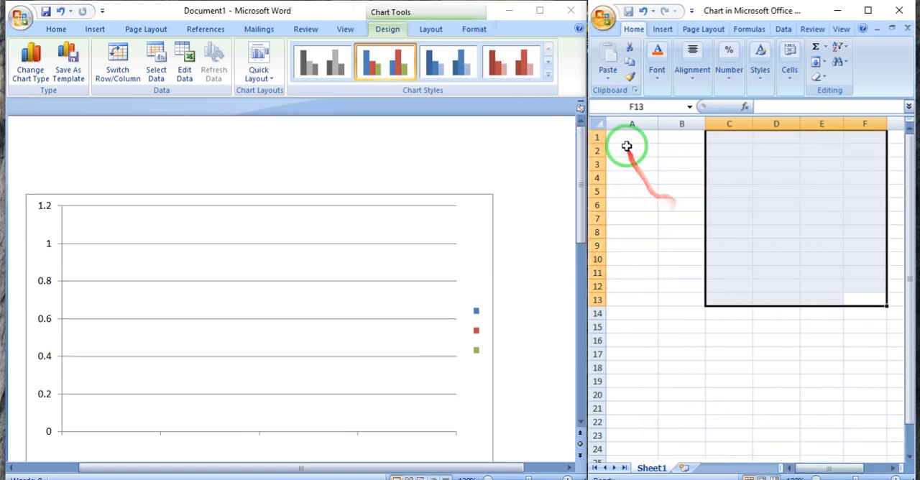
click(626, 137)
text(NAME)
key(Tab)
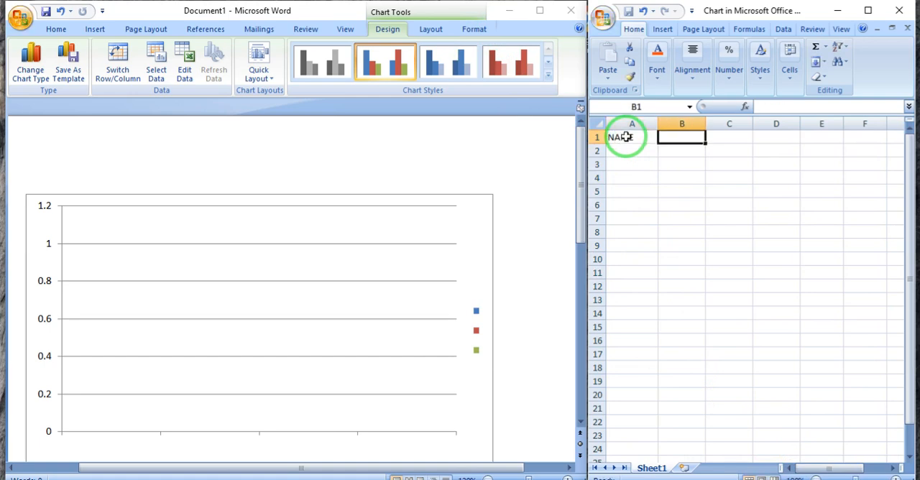
text(SALARY)
key(Return)
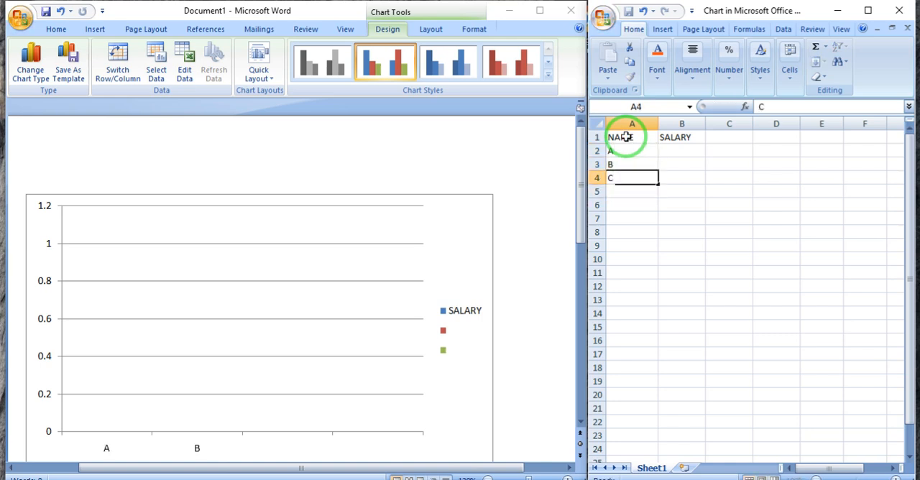
- Fill A2 to A5 with the placeholder names A, B, C and D, and B2 to B5 with salaries 1000, 2000, 3000 and 4000
key(Right)
key(Left)
key(Tab)
key(Up)
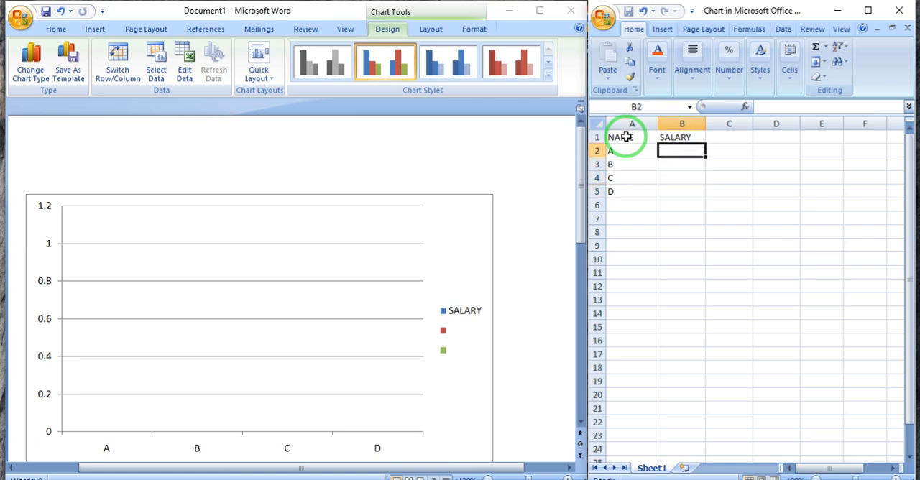
key(Return)
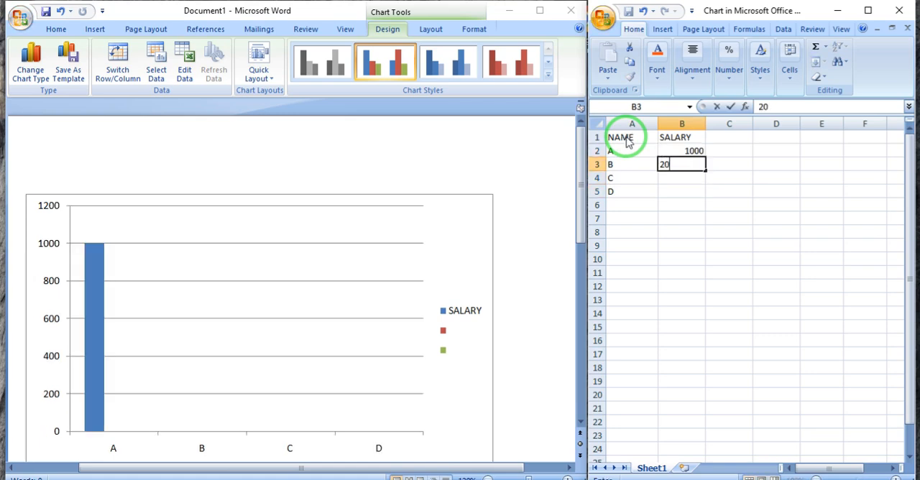
text(3000)
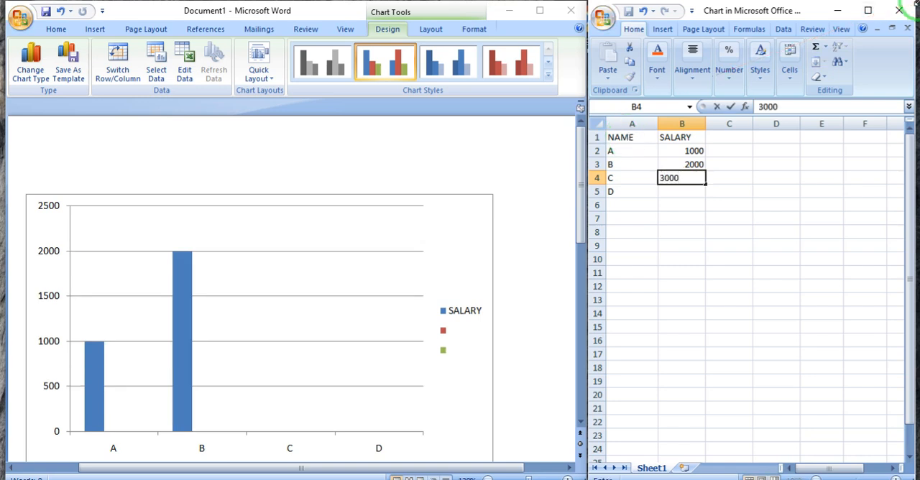
key(Return)
text(4000)
key(Return)
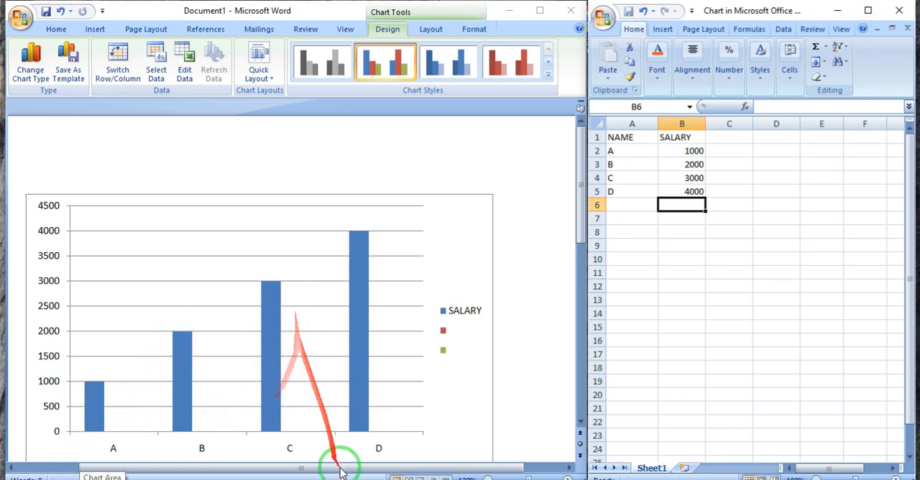
- Replace the placeholder letters in cells A2 to A5 with the four employees' first names
click(632, 155)
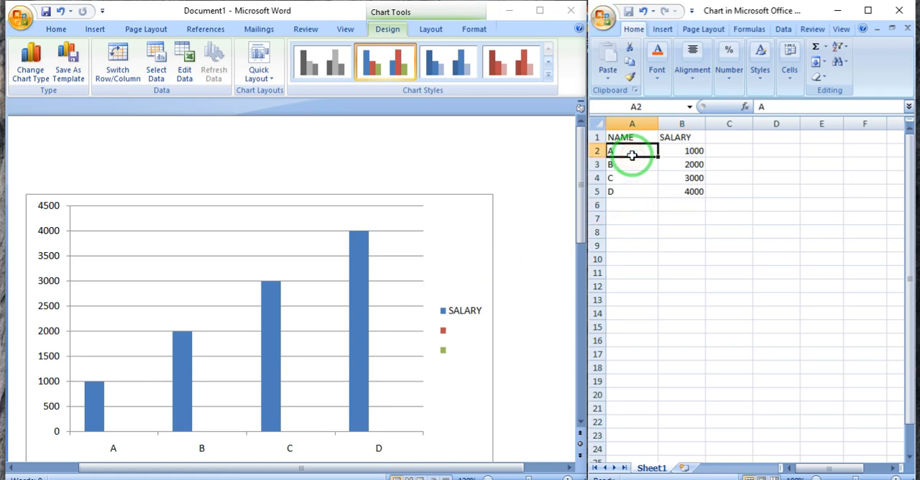
text(ANU)
key(Return)
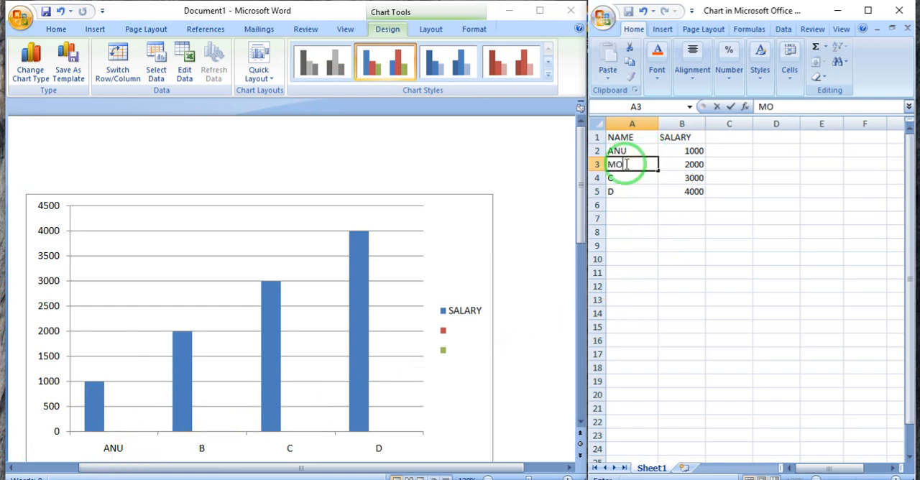
text(MONI)
key(Return)
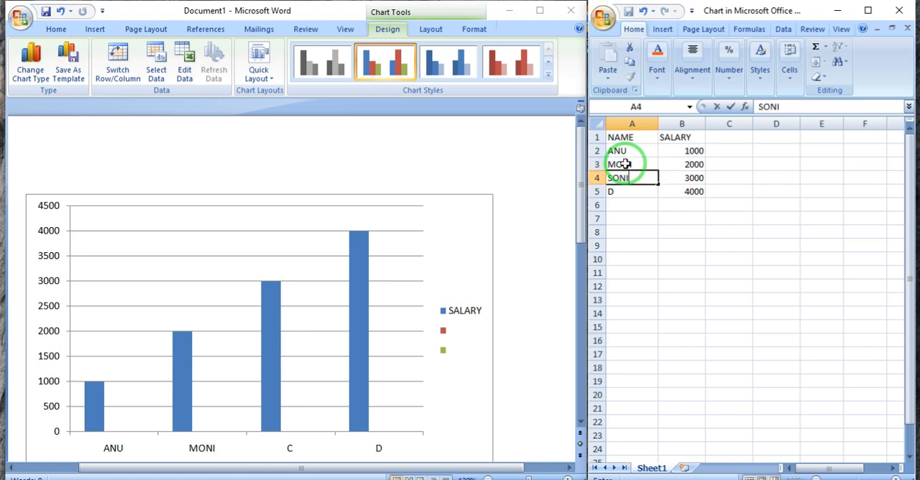
text(SONI)
key(Return)
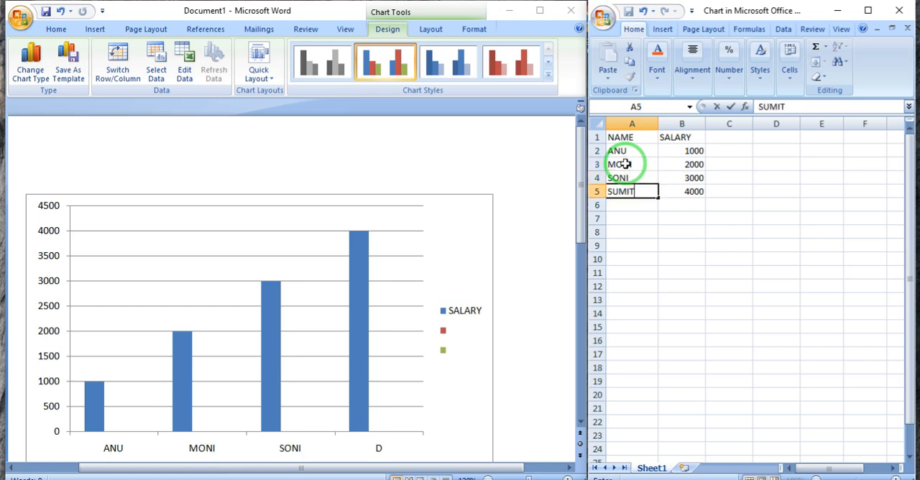
key(Return)
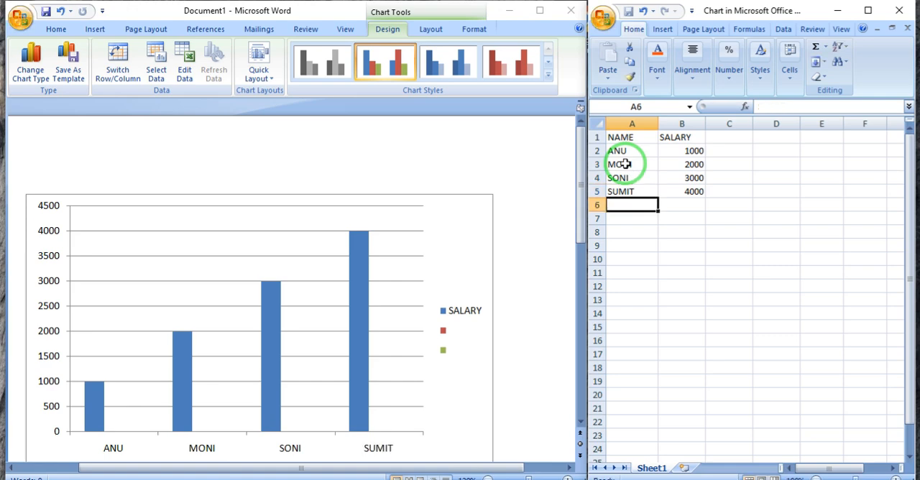
click(678, 191)
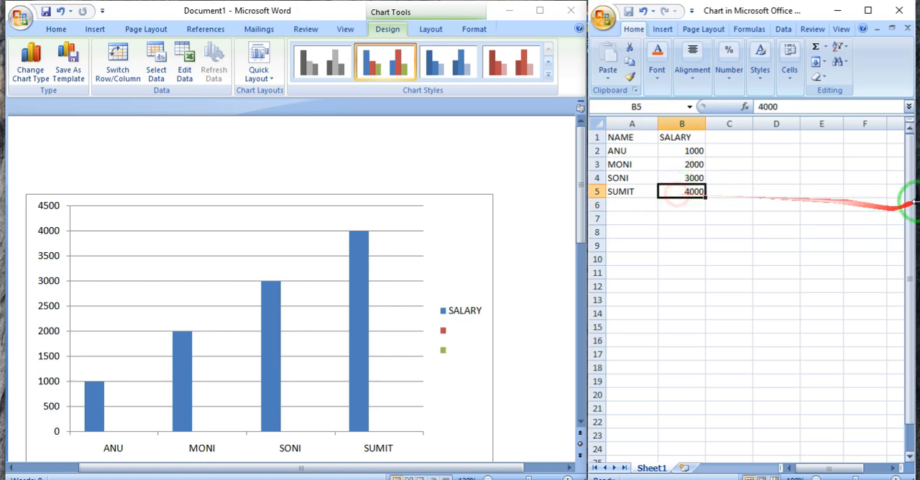
- Set the first employee's salary in cell B2 of the column chart's data sheet to 5000
click(701, 153)
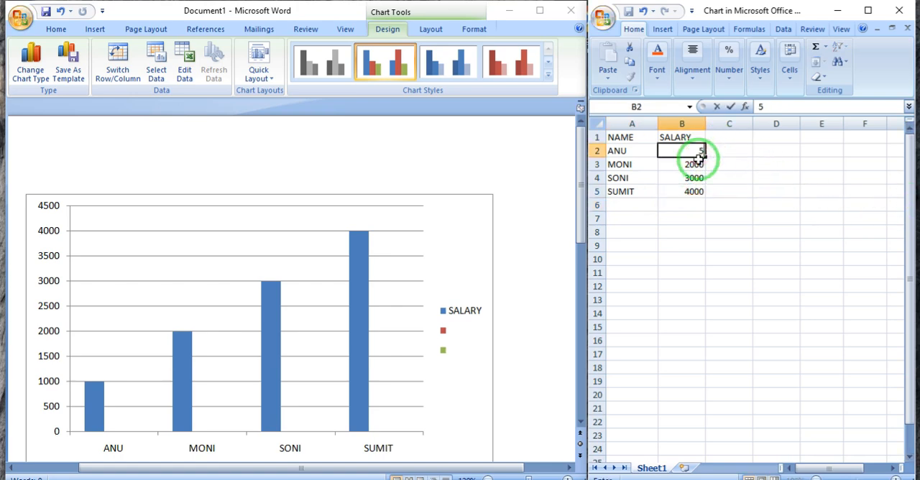
key(Return)
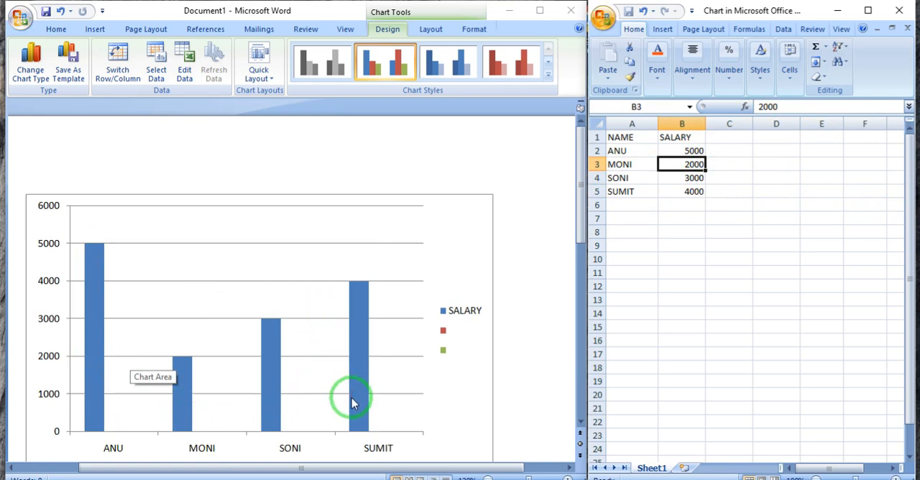
- Clear the column chart's names and salaries, and close its data sheet to return to the full-size document
drag(822, 259, 434, 72)
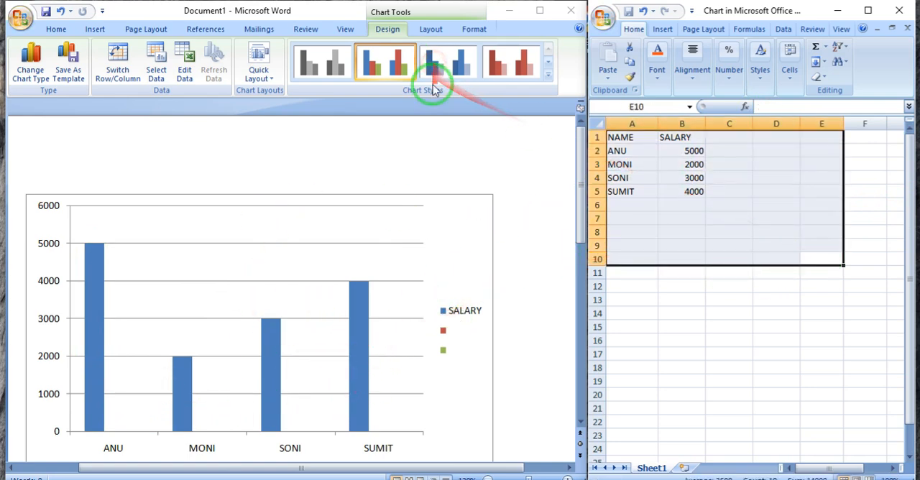
click(29, 149)
click(898, 13)
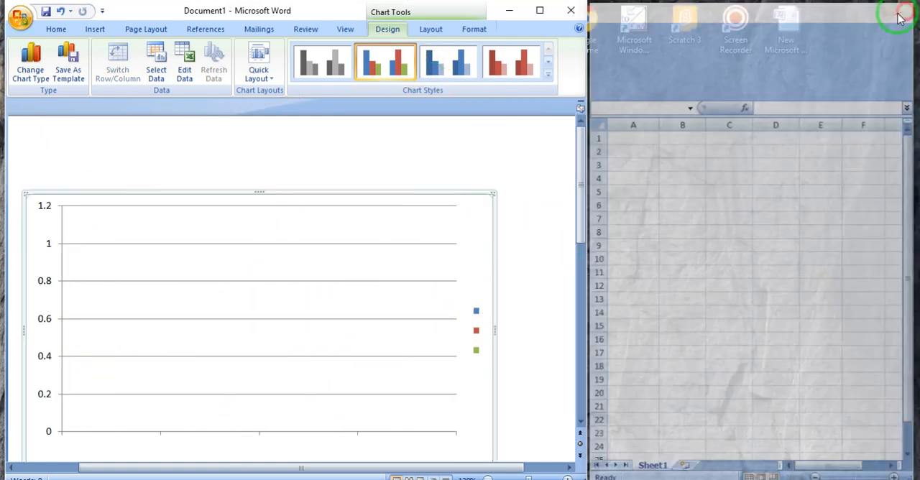
click(540, 10)
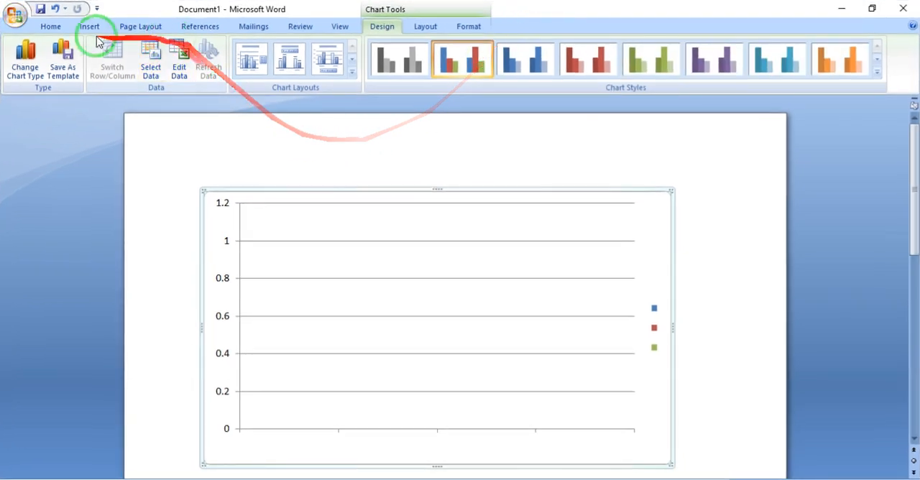
- Delete the emptied column chart from the document
click(90, 27)
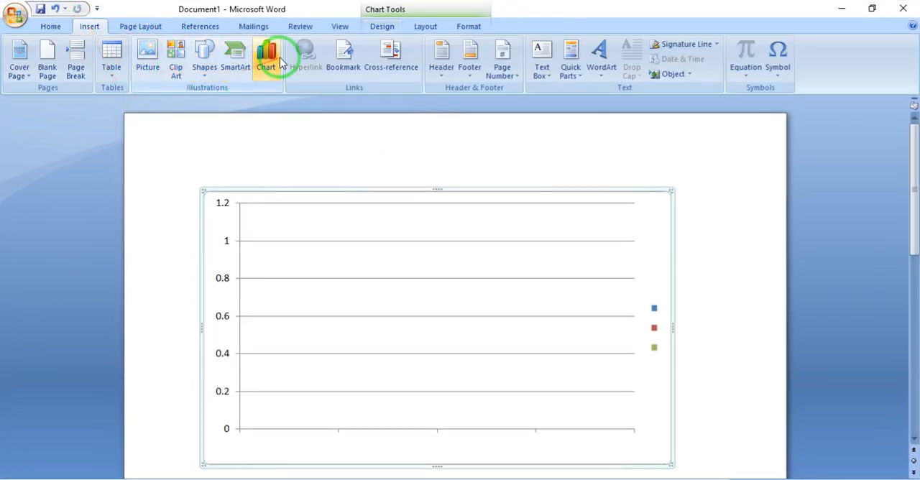
click(229, 196)
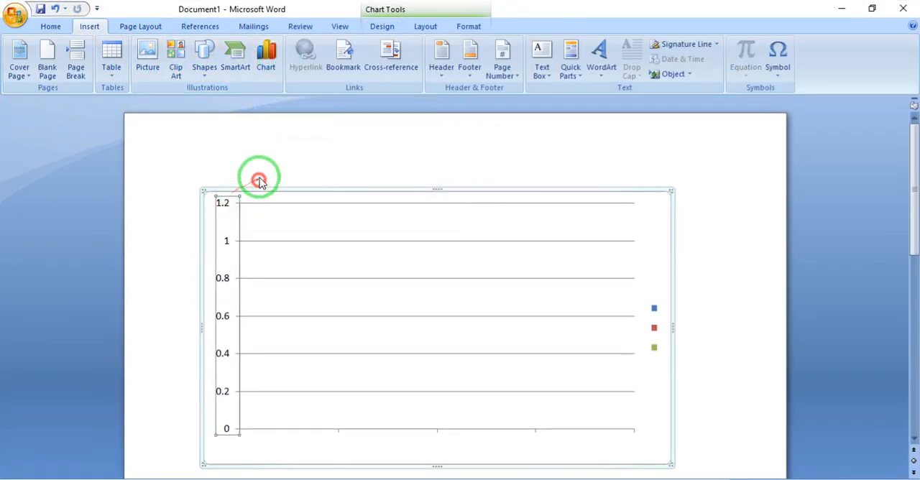
key(Delete)
click(263, 187)
- Insert a chart of the basic two-dimensional Pie type into the blank document
click(271, 59)
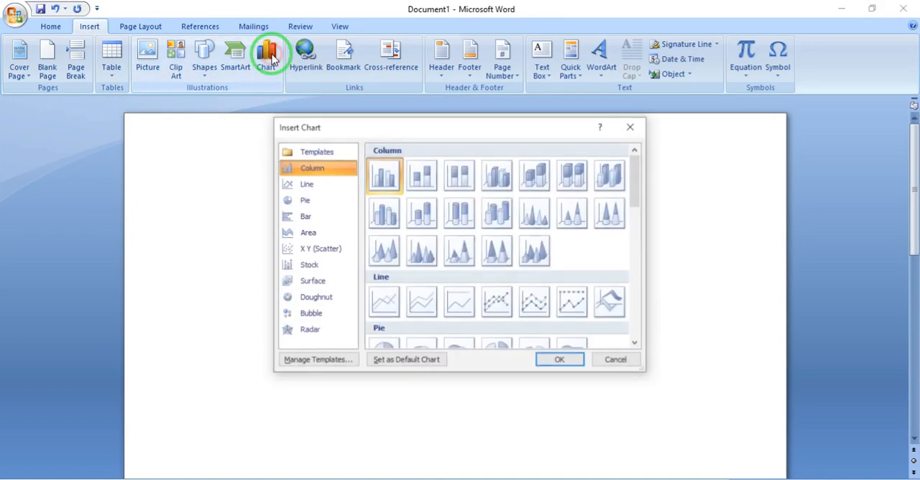
click(303, 201)
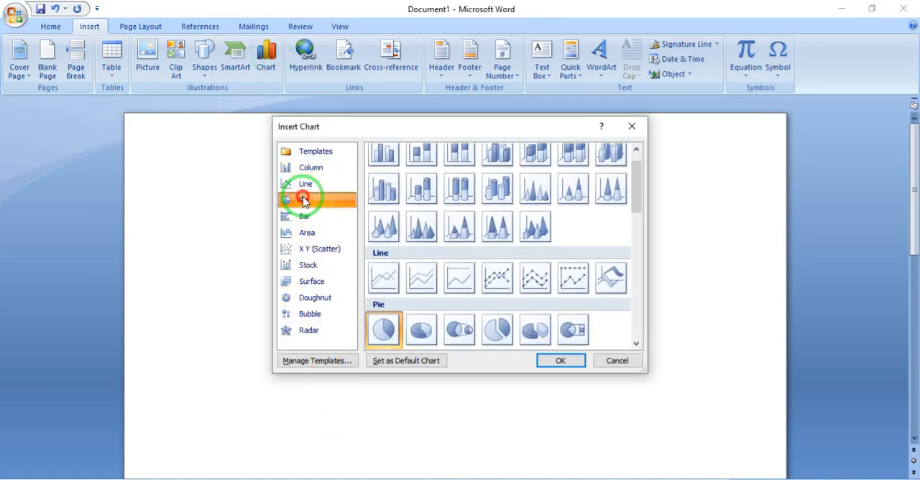
click(382, 339)
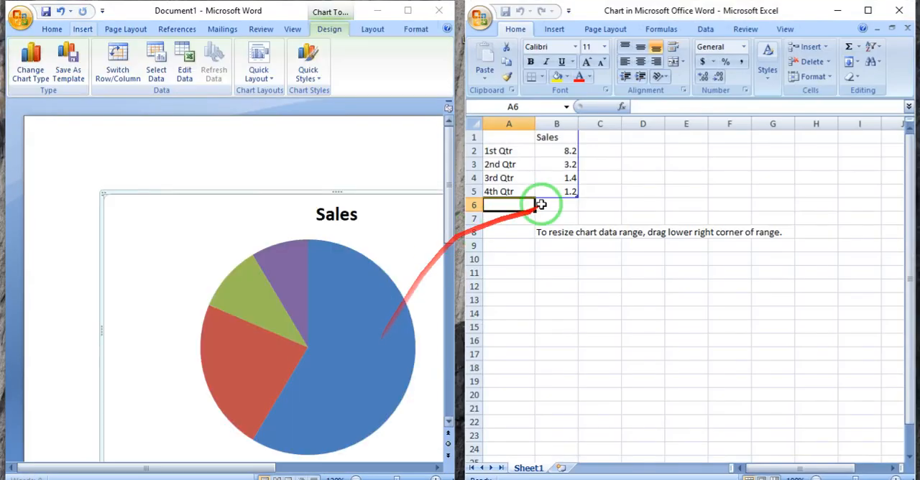
- Clear all the sample quarter and sales data from the pie chart's data sheet
click(550, 193)
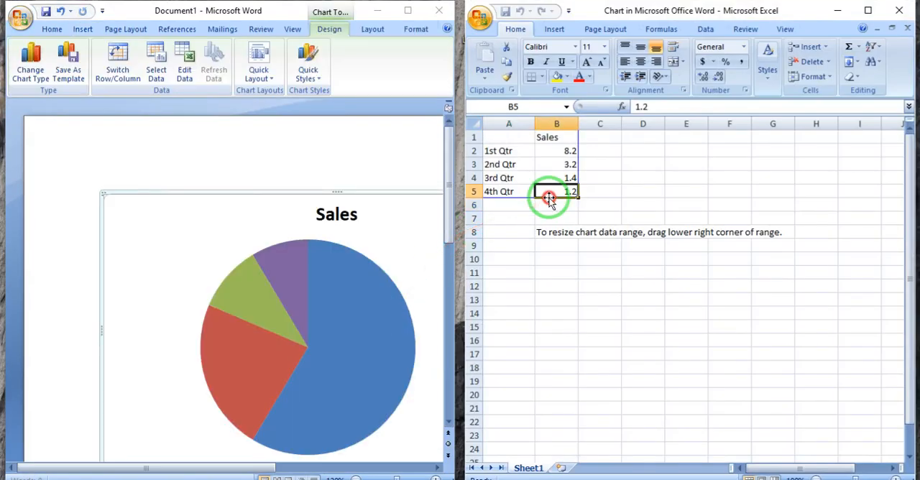
drag(782, 314, 401, 64)
key(Delete)
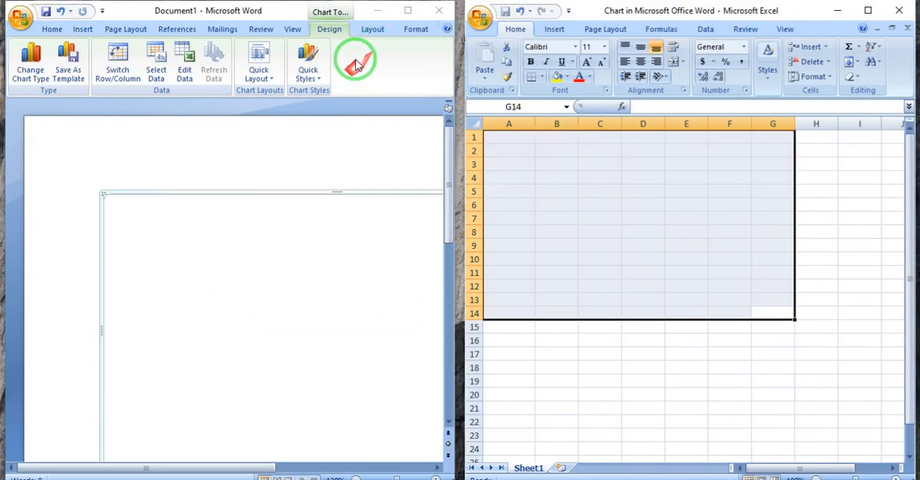
- Enter the headings NAME in cell A1 and SALARY in cell B1 of the pie chart's data sheet
click(505, 140)
text(NAME)
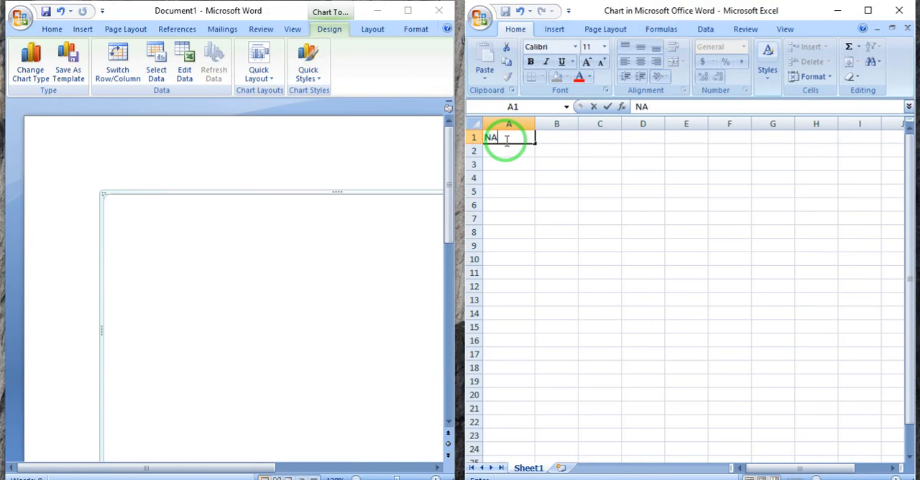
key(Tab)
text(SL)
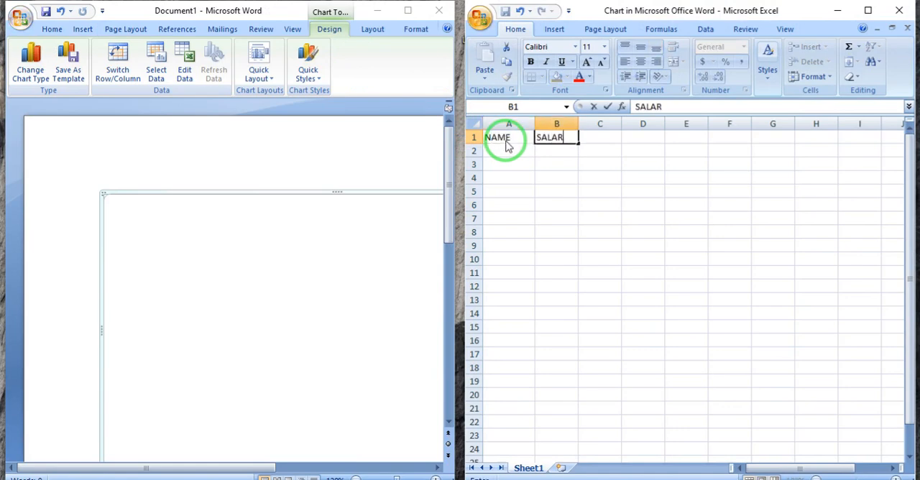
key(Return)
- Fill cells A2 to A5 under NAME with the placeholder names A, B, C and D
text(A)
key(Left)
text(A)
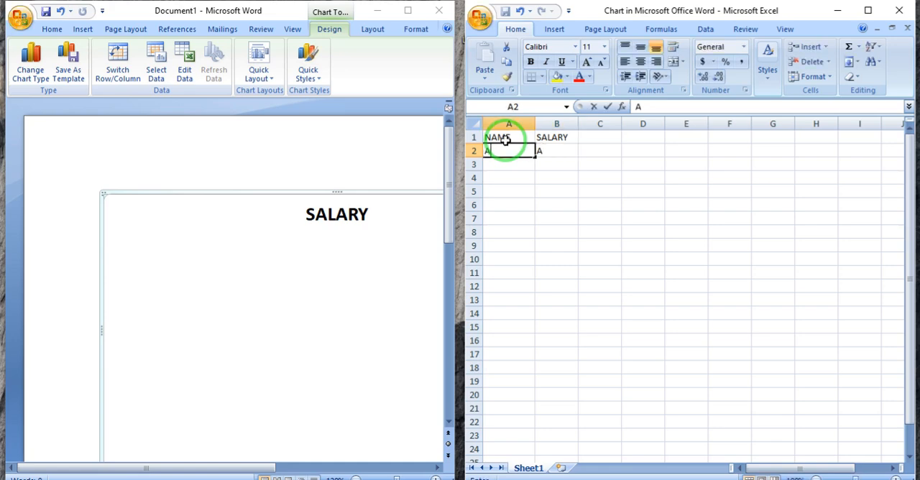
text(B)
key(Return)
text(C)
- Enter the salaries 1000, 2000, 3000 and 4000 in cells B2 to B5
key(Return)
text(D)
key(Tab)
key(Up)
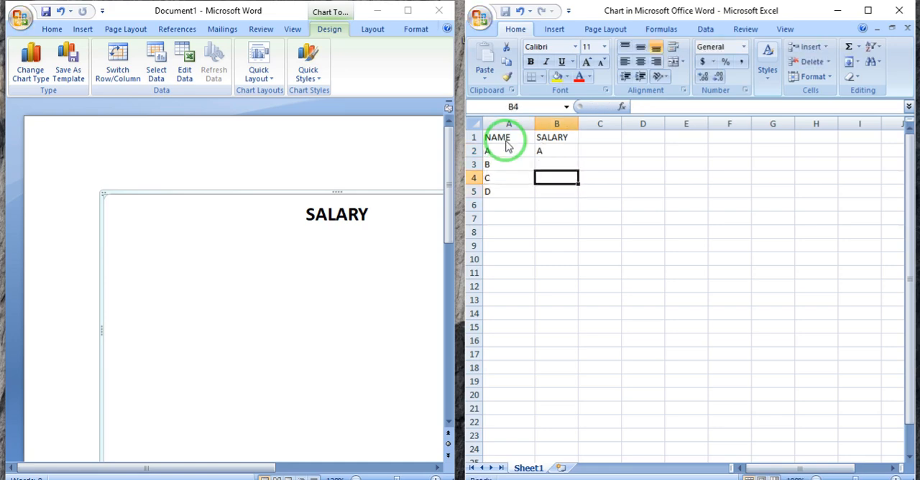
text(1000)
key(Return)
text(2)
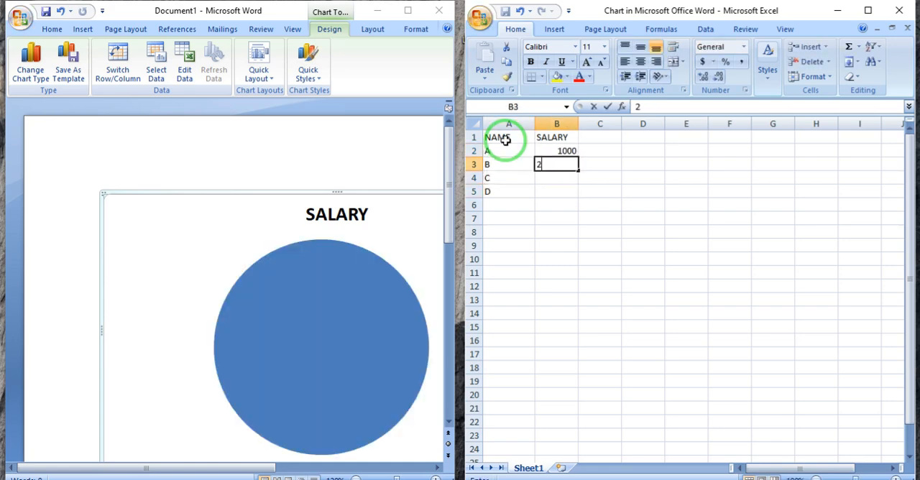
text(0004000)
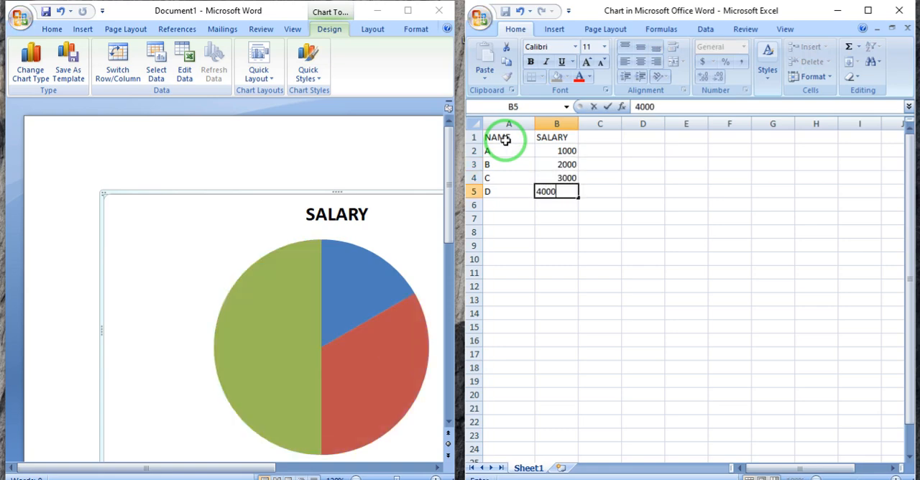
key(Return)
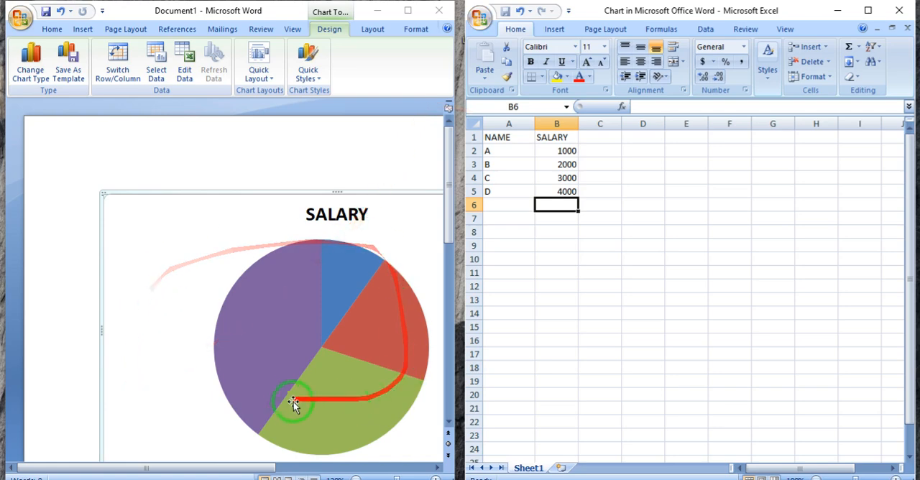
- Narrow the data sheet window and widen the document window so the whole pie chart and its legend fit beside the sheet
drag(456, 185, 520, 180)
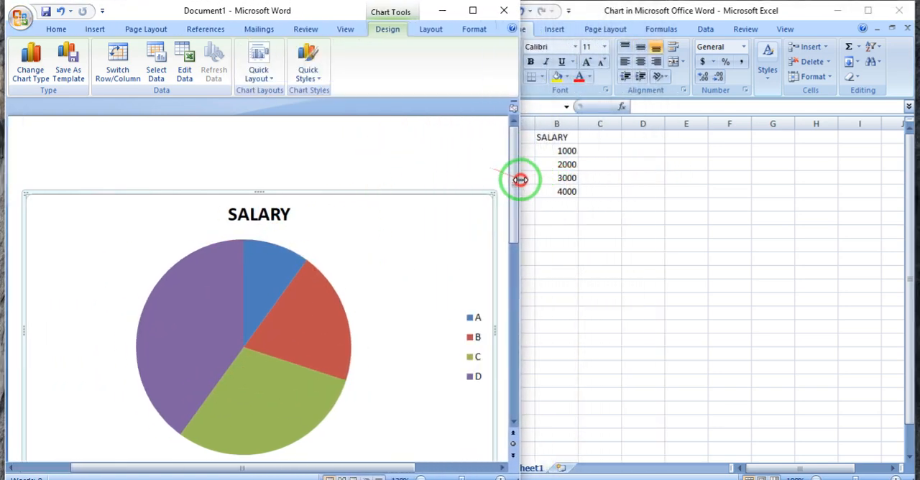
click(263, 276)
click(611, 275)
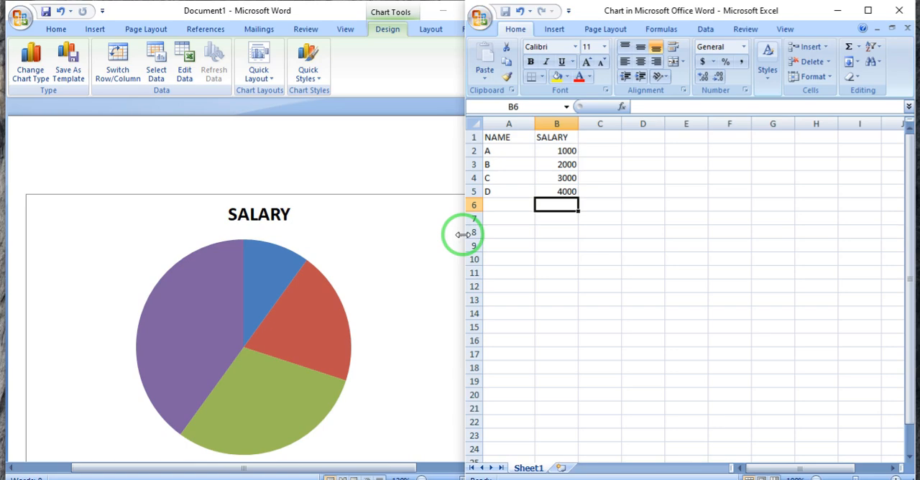
drag(462, 235, 634, 243)
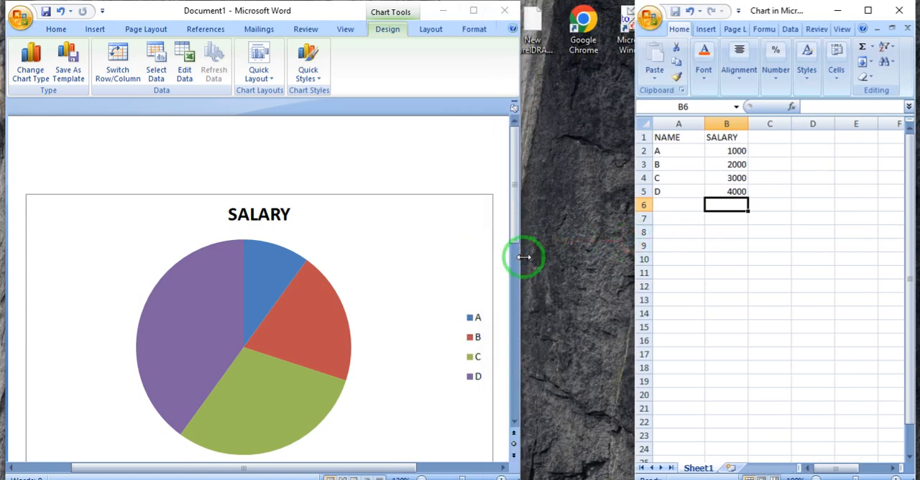
drag(524, 257, 629, 268)
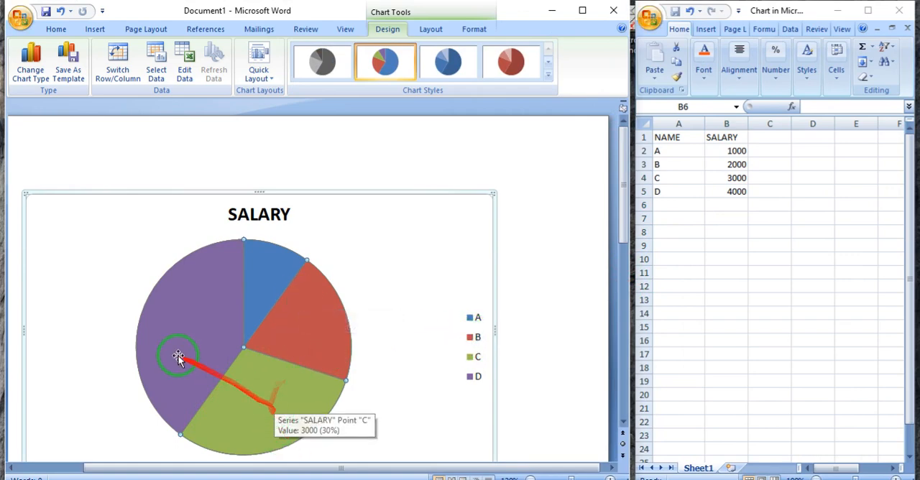
- Close the pie chart's data sheet and maximize the document window
click(691, 188)
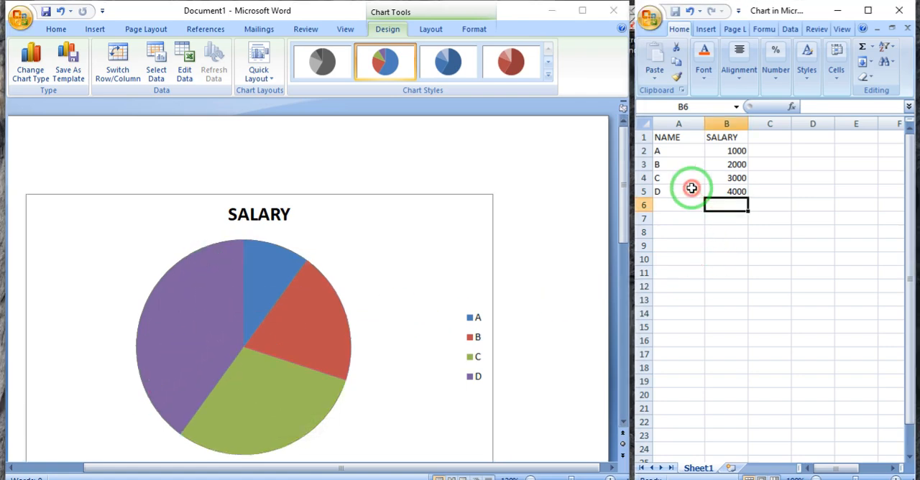
click(409, 321)
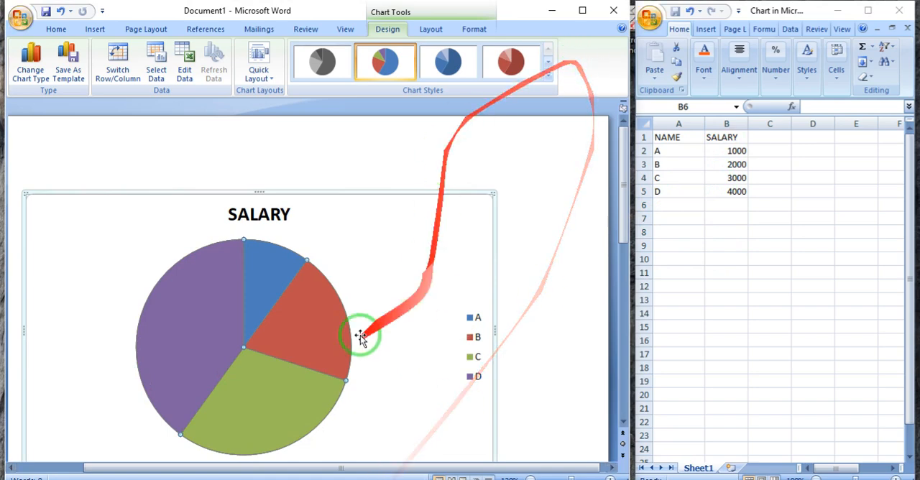
click(898, 10)
click(586, 11)
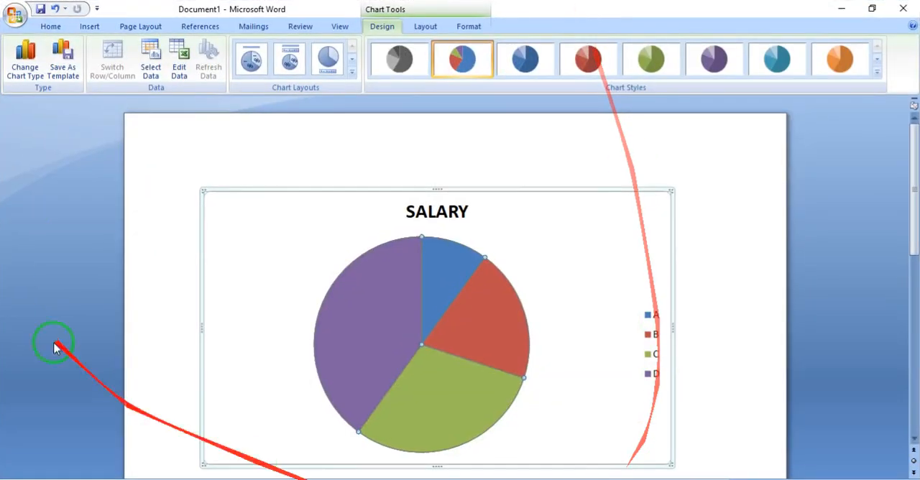
click(87, 27)
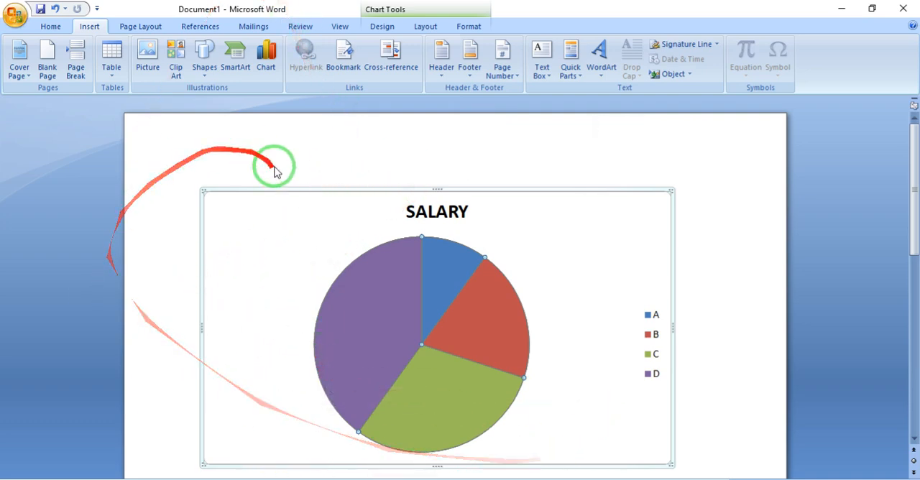
scroll(413, 272, down, 4)
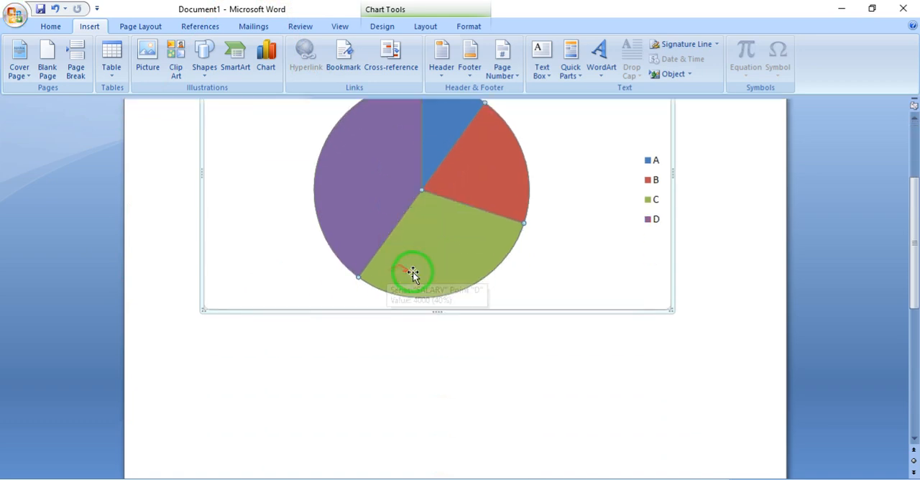
scroll(413, 272, up, 4)
scroll(413, 272, down, 4)
scroll(414, 273, up, 4)
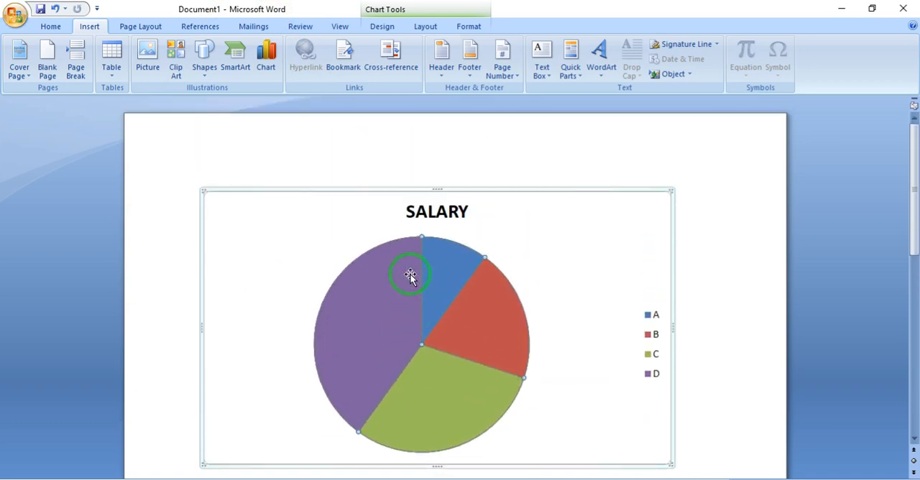